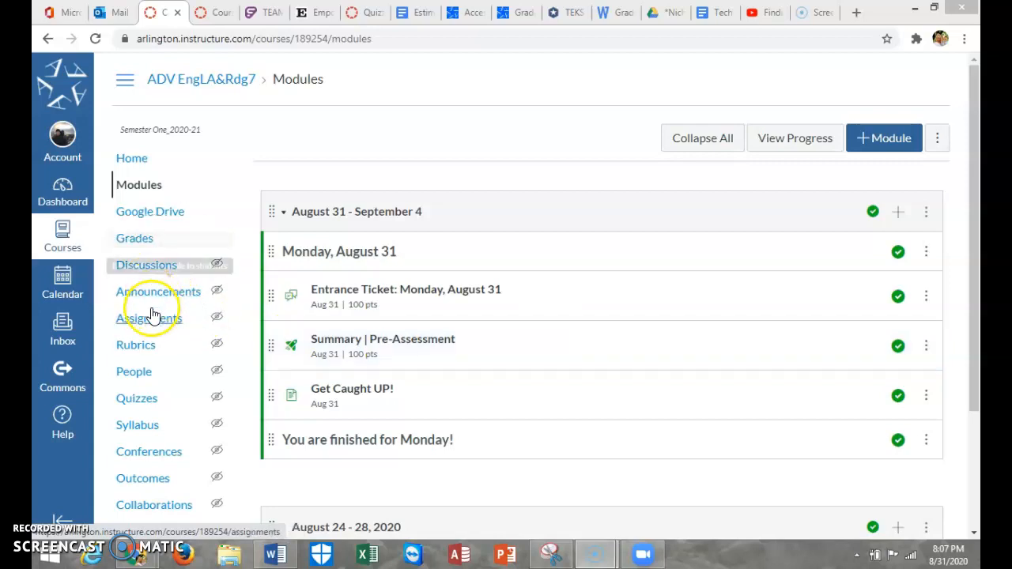
pyautogui.click(136, 403)
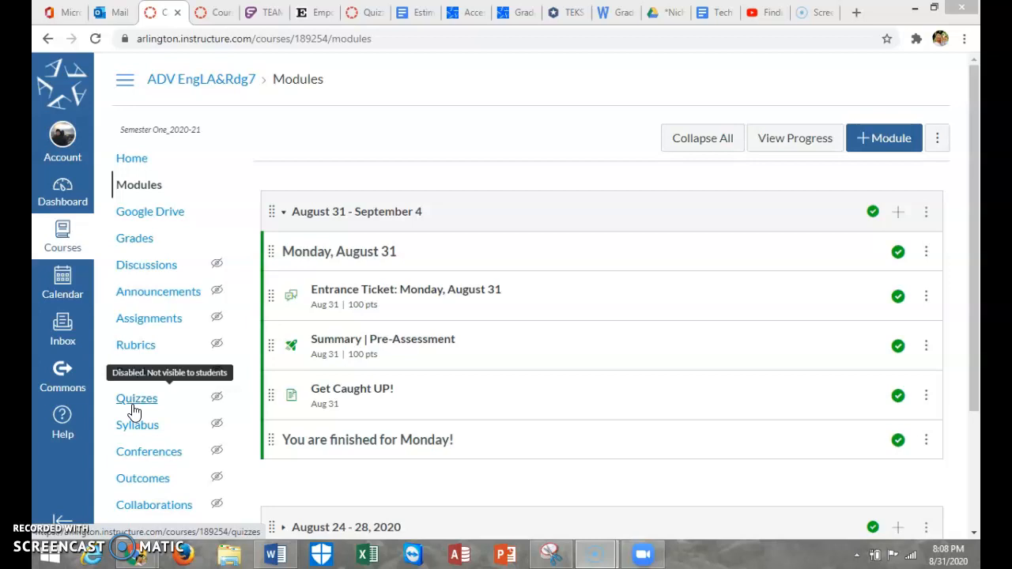
pyautogui.click(146, 273)
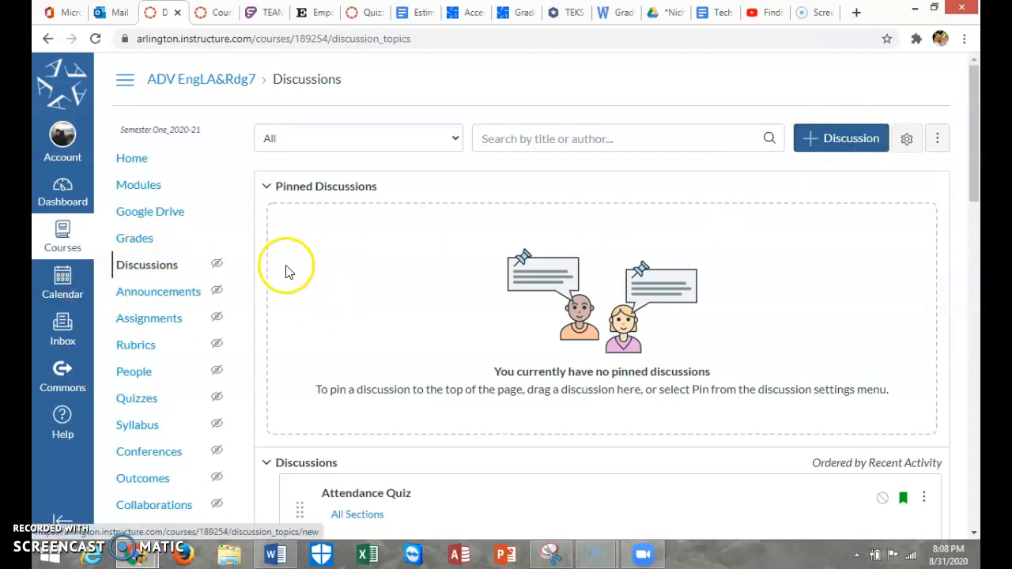
pyautogui.click(154, 185)
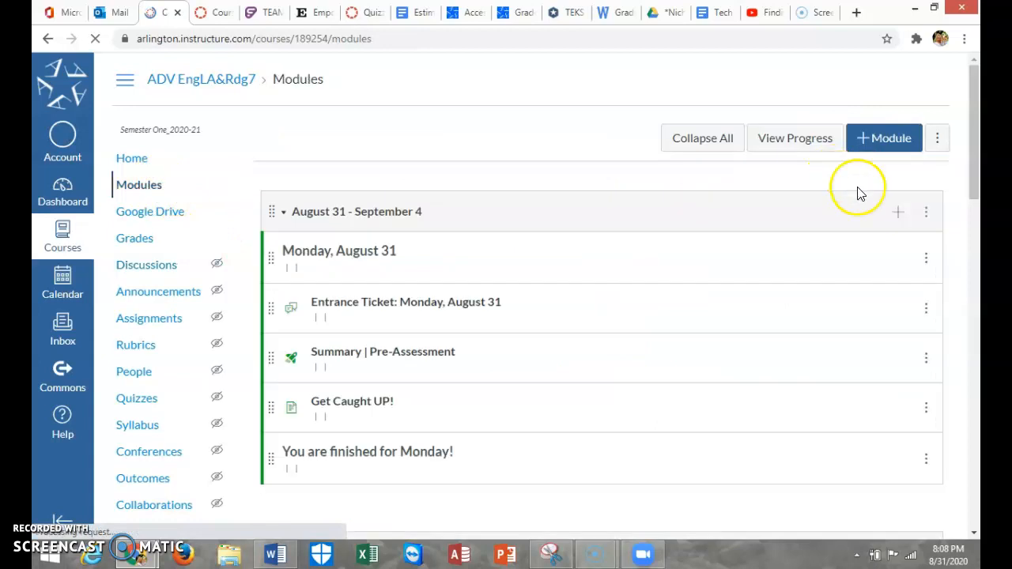
# Step: Add a new discussion topic named "Attendance Quiz" to the August 31 - September 4 module
pyautogui.click(898, 217)
pyautogui.click(401, 177)
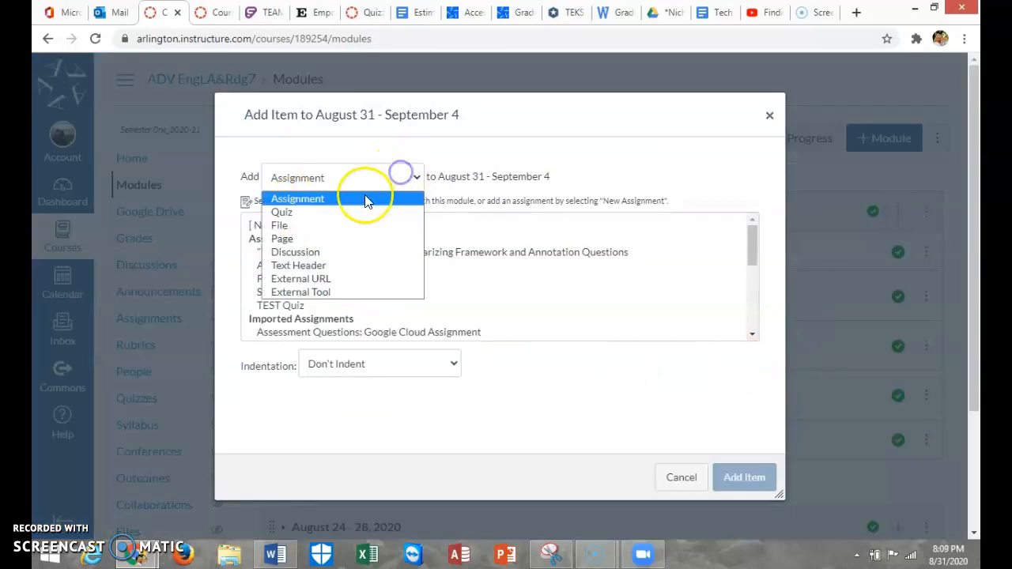
pyautogui.click(321, 250)
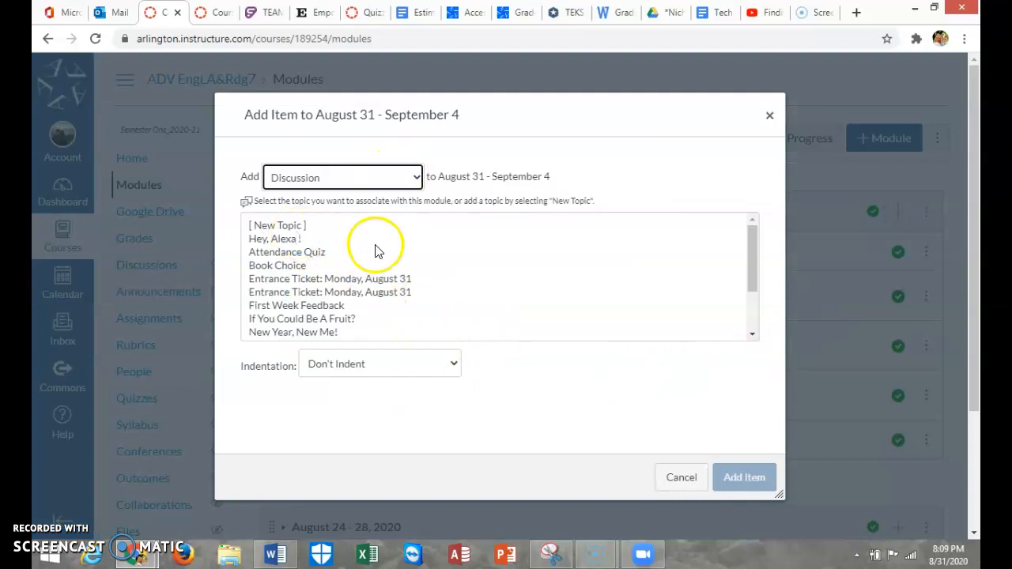
pyautogui.click(287, 225)
pyautogui.click(350, 369)
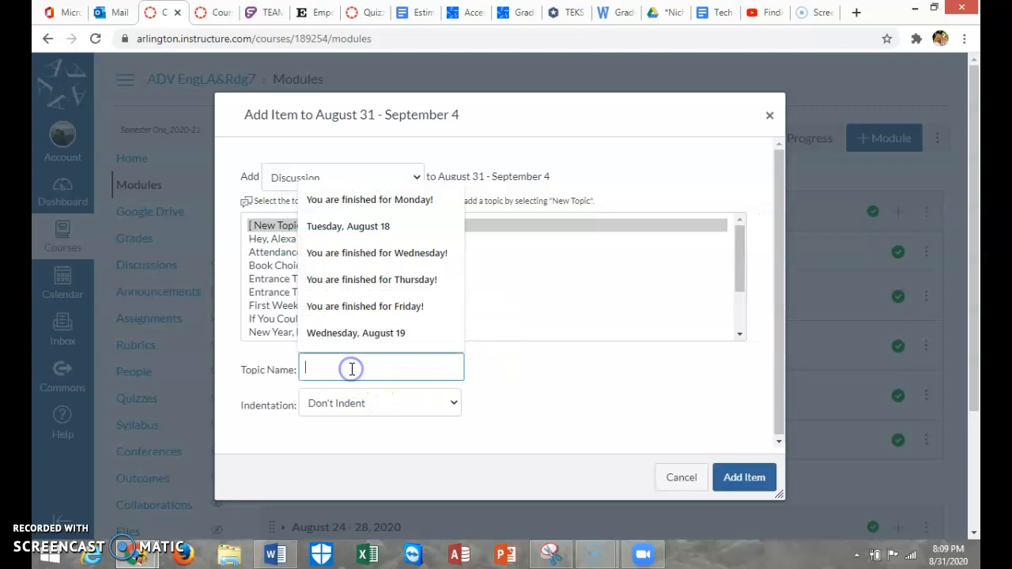
pyautogui.write('Attendance Quiz')
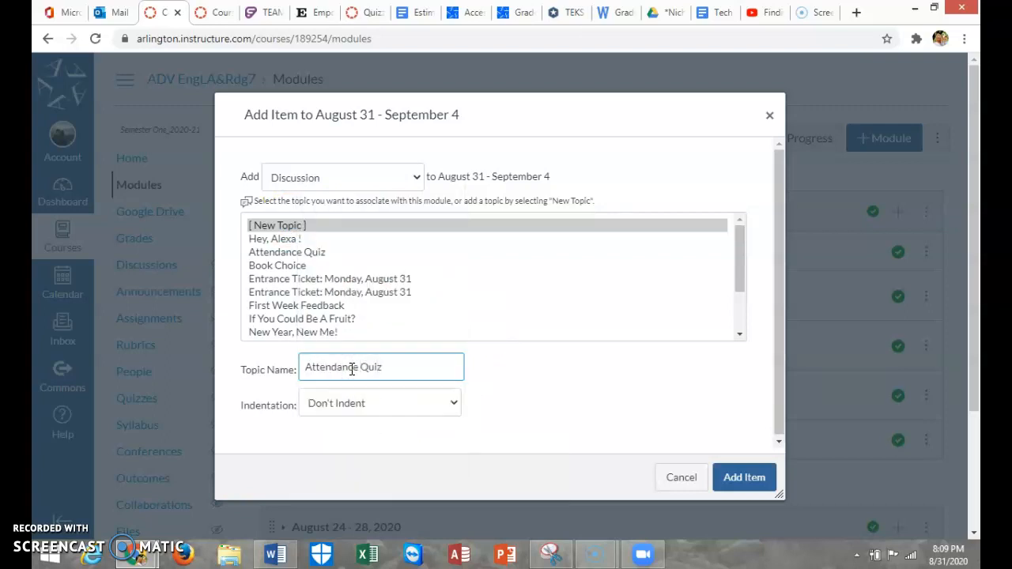
pyautogui.click(722, 477)
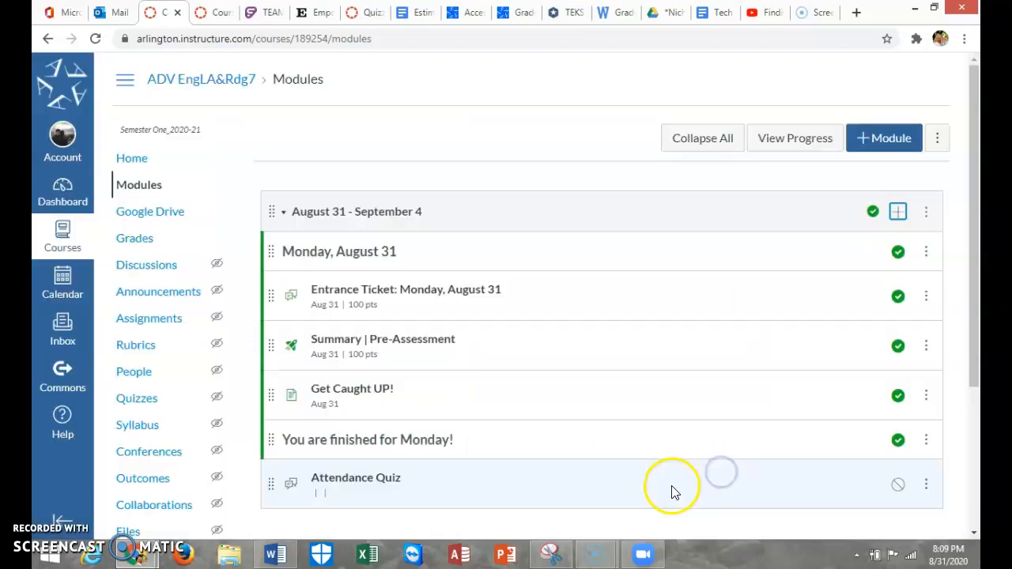
# Step: Edit the new Attendance Quiz discussion and paste in the prompt "Tell me something you learned or remember from yesterday's lesson/activity."
pyautogui.click(362, 481)
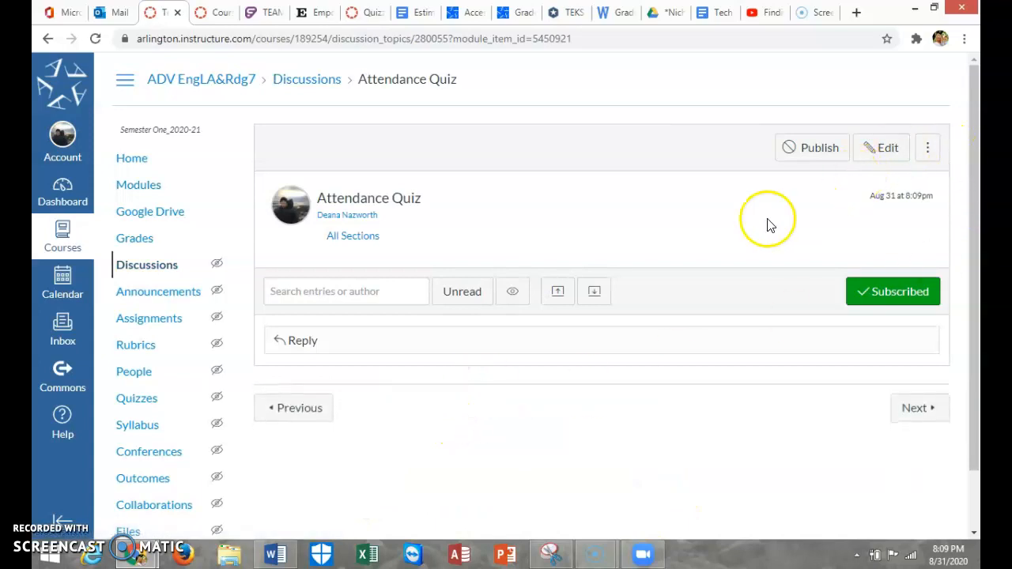
pyautogui.click(874, 149)
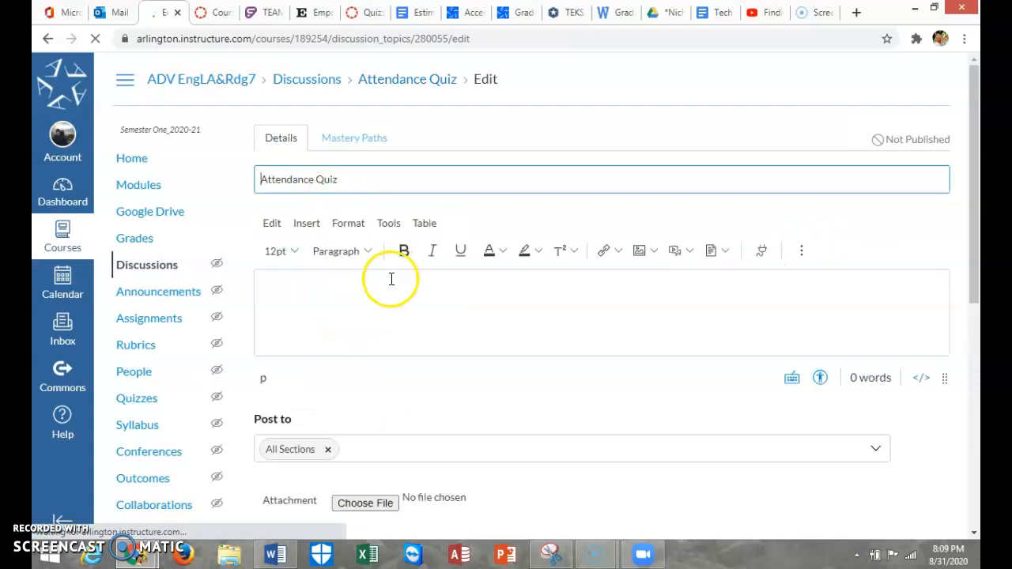
pyautogui.click(317, 289)
pyautogui.rightClick(317, 291)
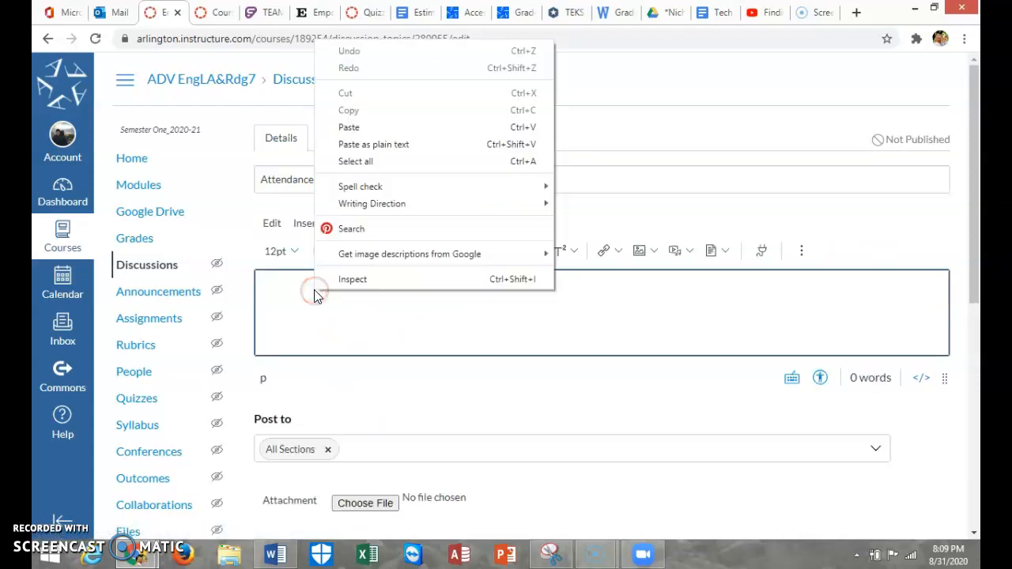
pyautogui.click(353, 126)
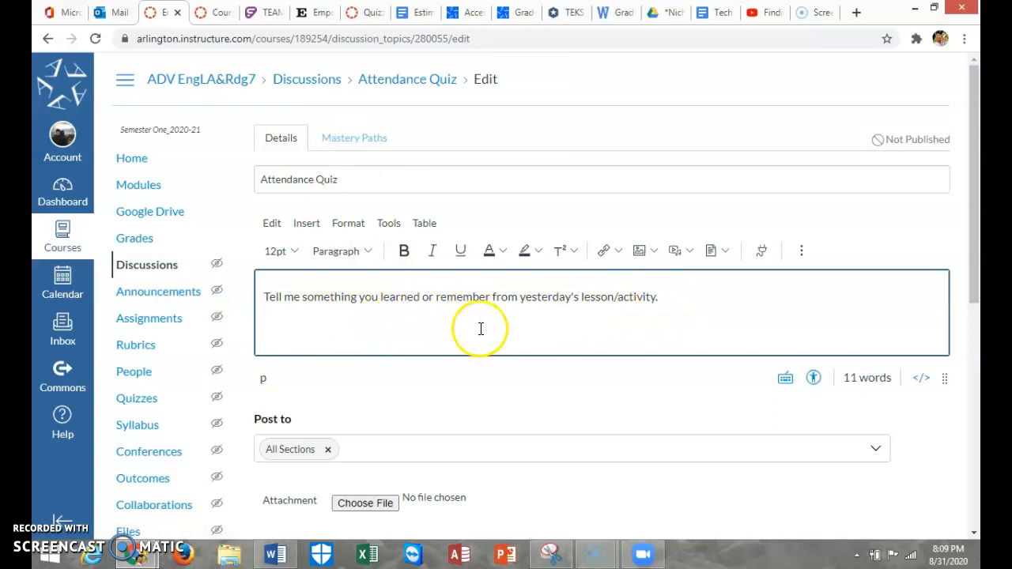
# Step: Insert "in one sentence" after "Tell me" in the discussion prompt
pyautogui.scroll(-3, 473, 316)
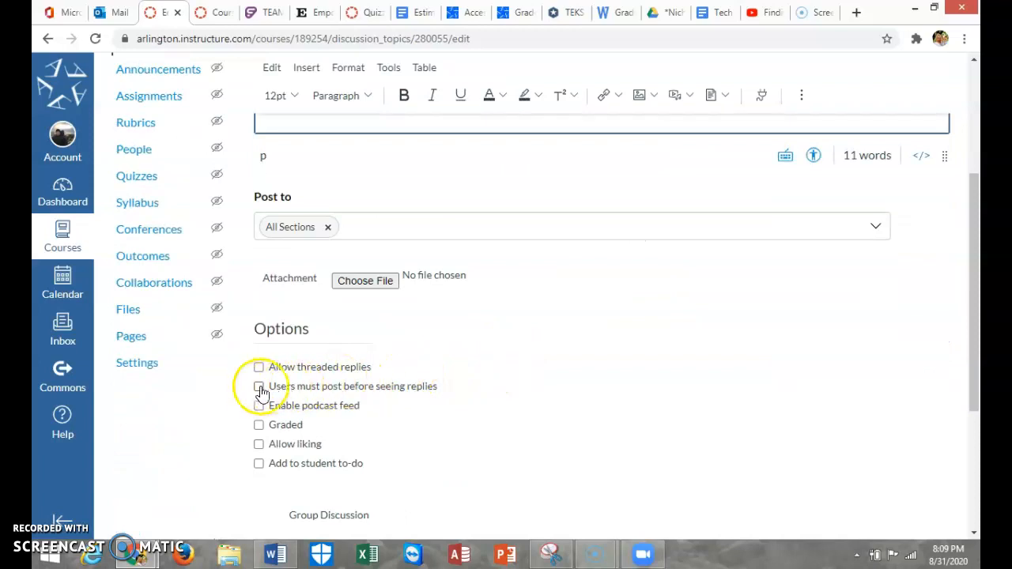
pyautogui.scroll(3, 609, 293)
pyautogui.scroll(-2, 601, 311)
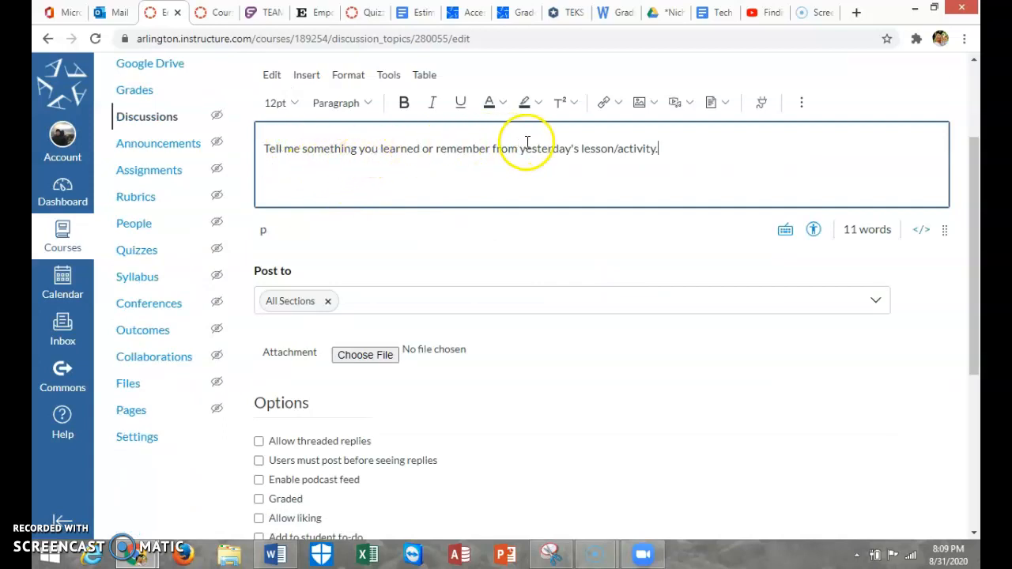
pyautogui.click(359, 146)
pyautogui.click(301, 143)
pyautogui.write('in one sente')
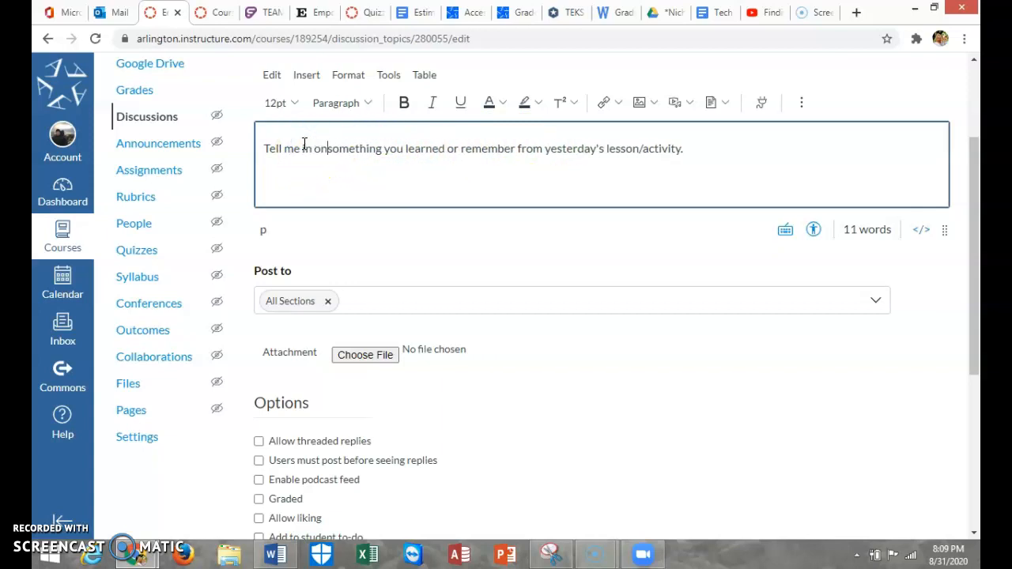
pyautogui.write('nce')
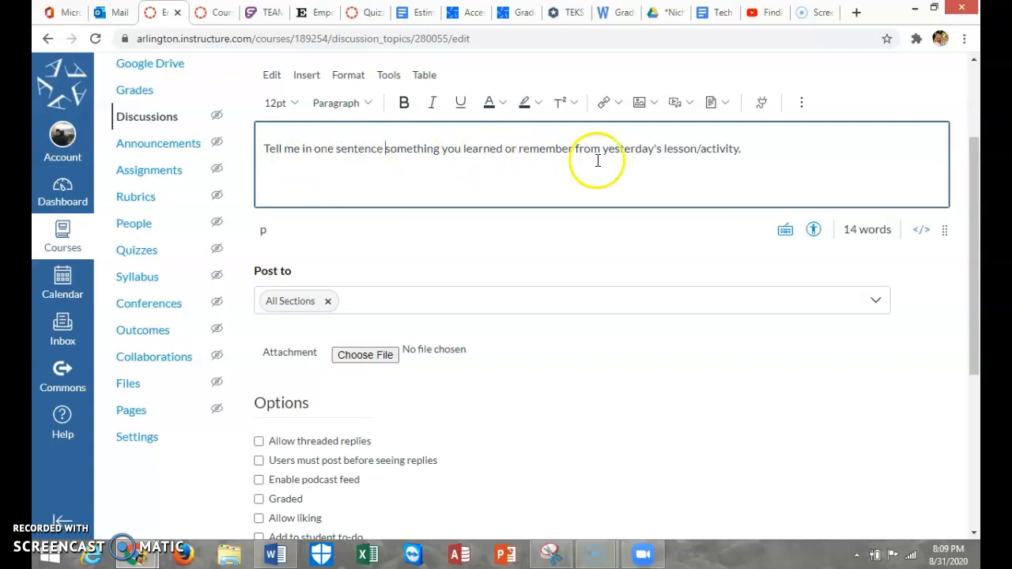
# Step: Require users to post before seeing replies and save the discussion without publishing it
pyautogui.scroll(-1, 484, 340)
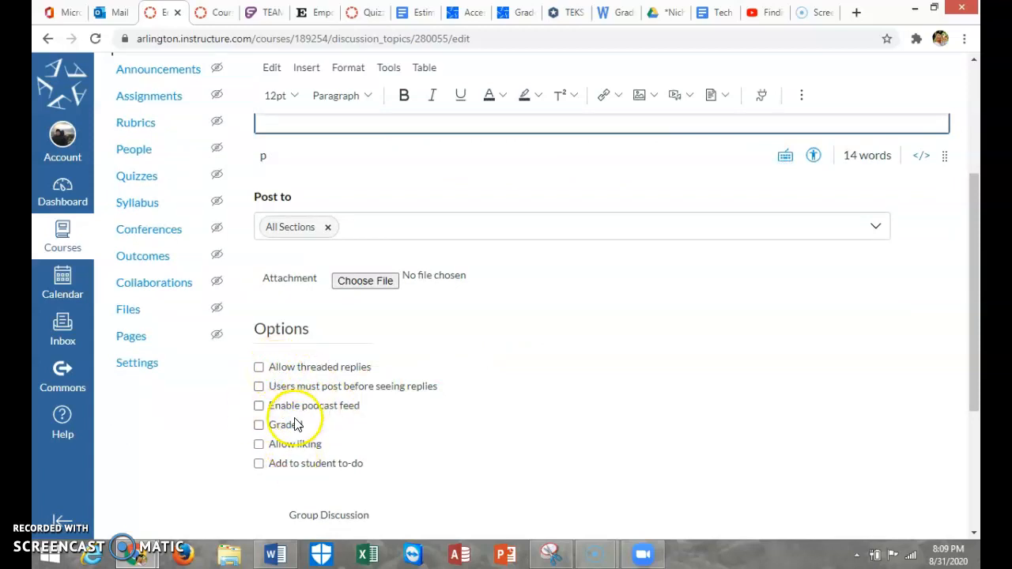
pyautogui.scroll(-1, 492, 423)
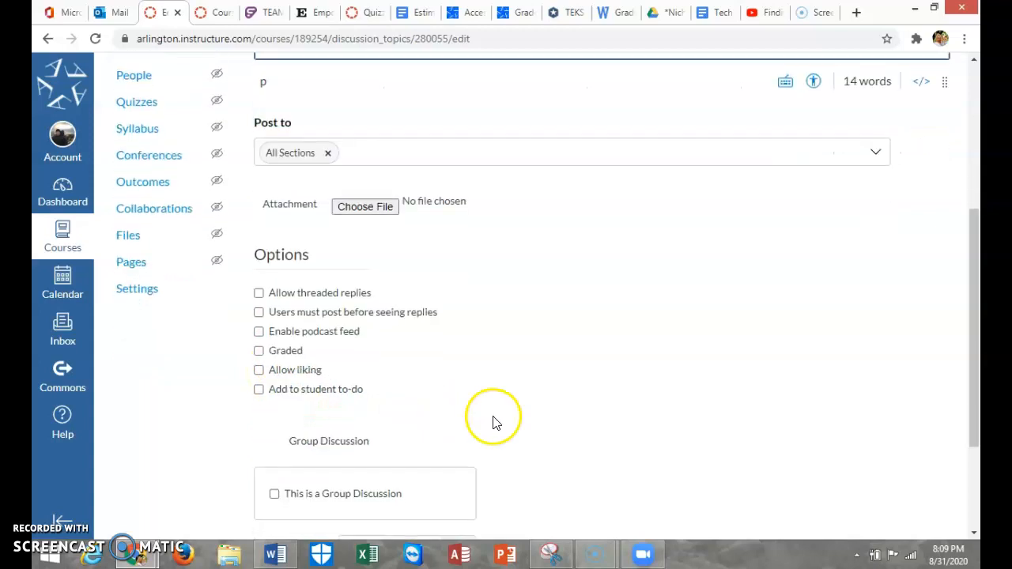
pyautogui.click(259, 313)
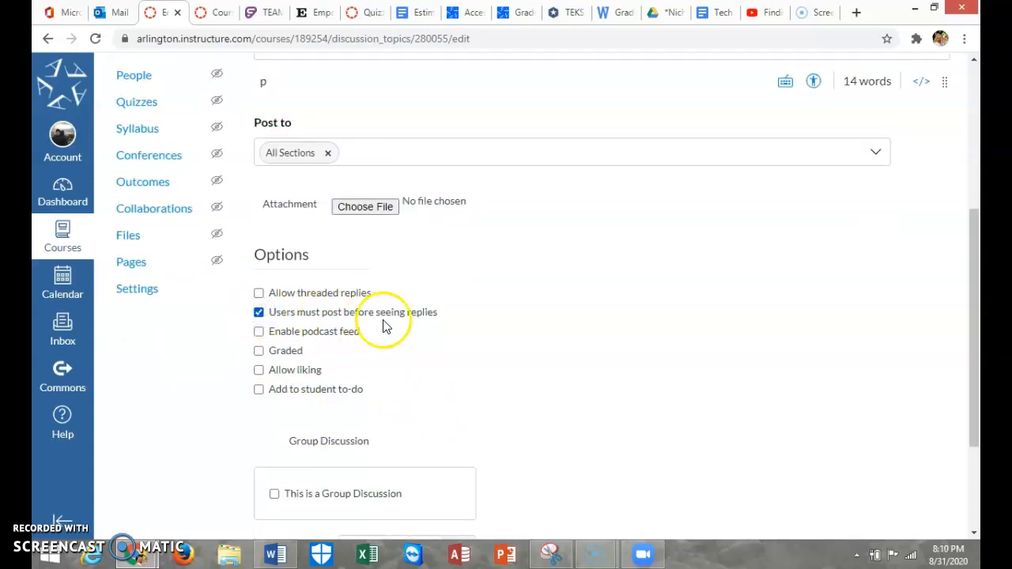
pyautogui.click(515, 329)
pyautogui.scroll(-3, 577, 380)
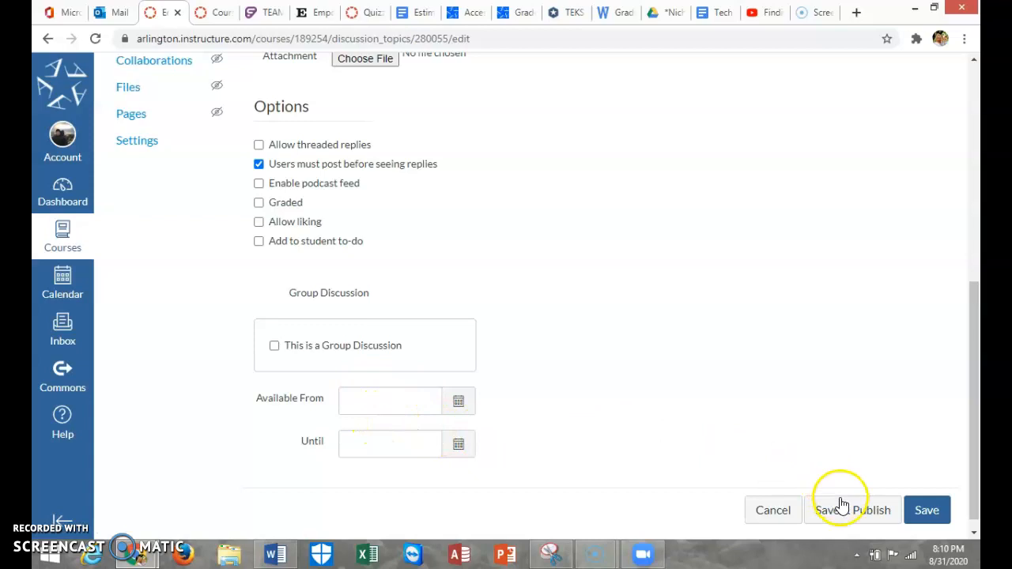
pyautogui.click(920, 517)
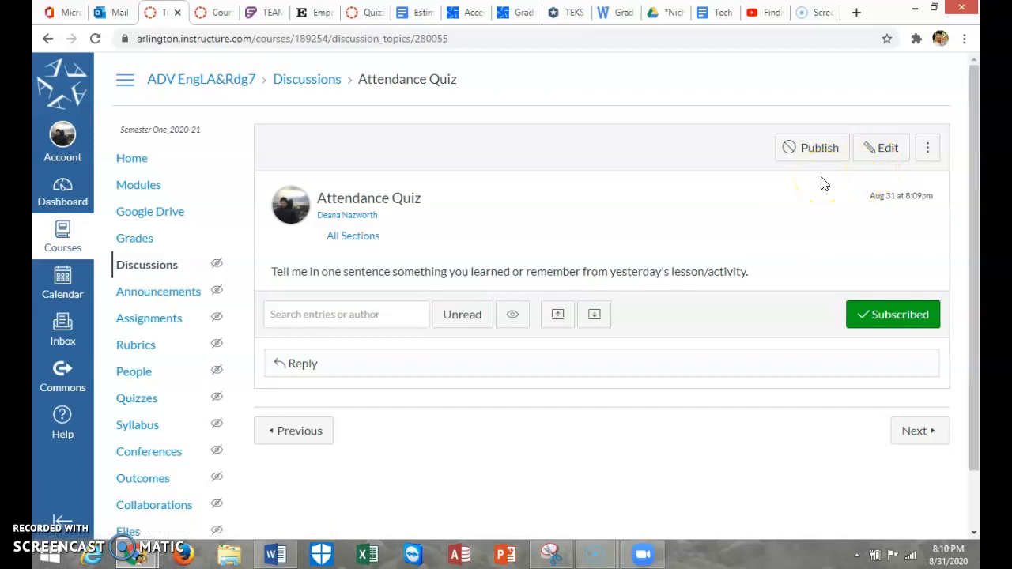
# Step: Reopen the discussion for editing, review its reply and grading options, and save it without changes
pyautogui.click(877, 148)
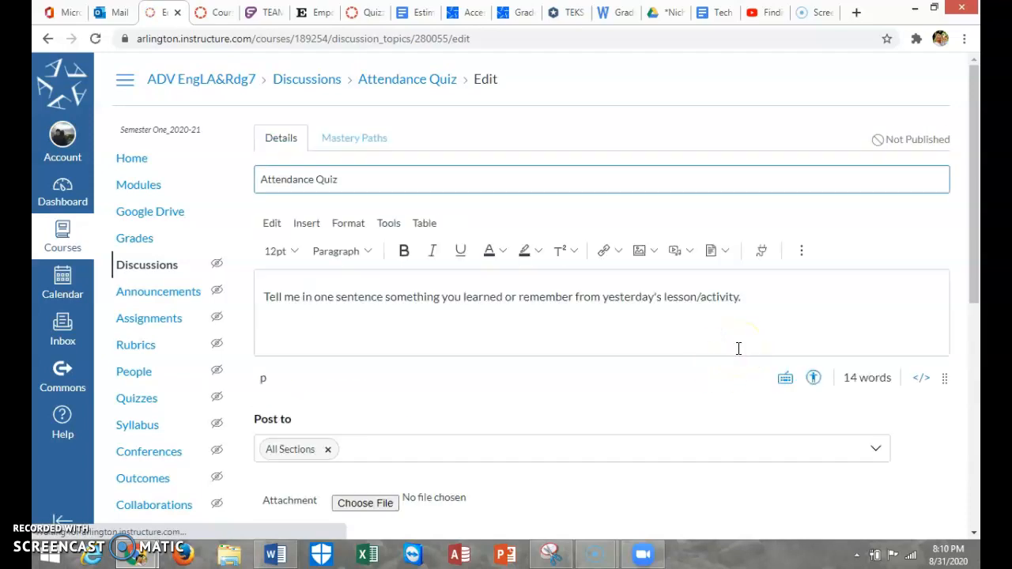
pyautogui.scroll(-5, 689, 380)
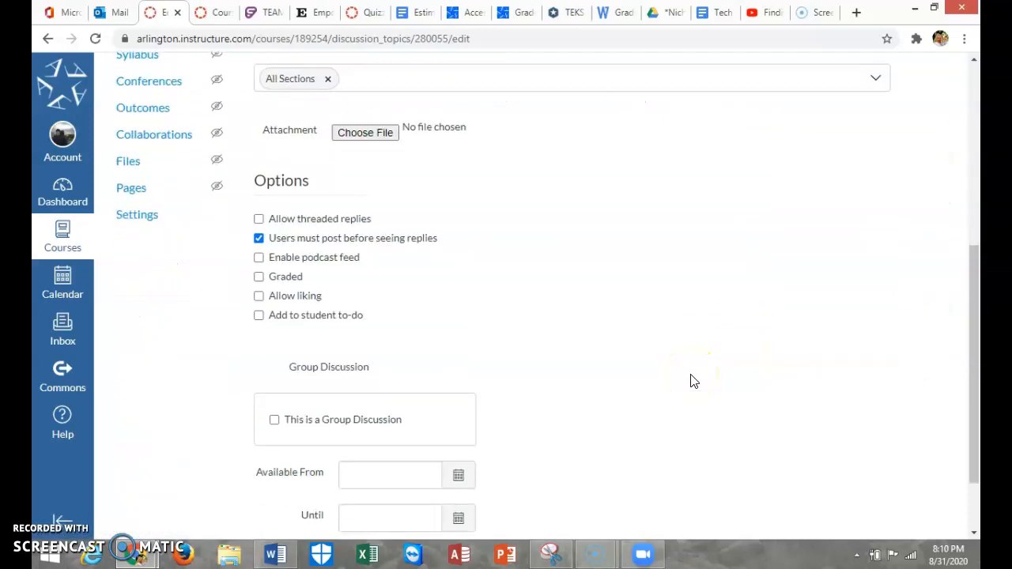
pyautogui.scroll(-1, 690, 381)
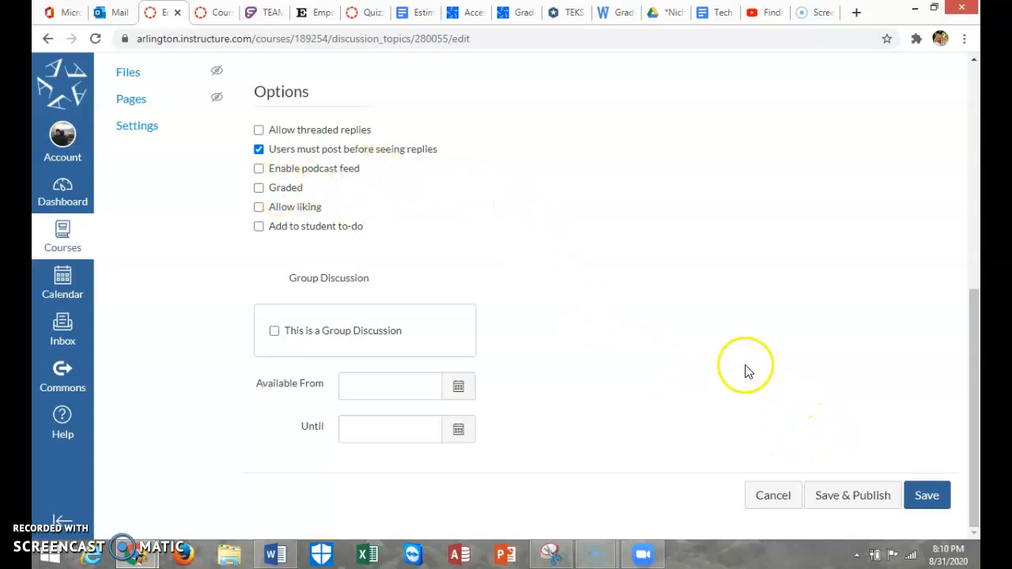
pyautogui.click(928, 498)
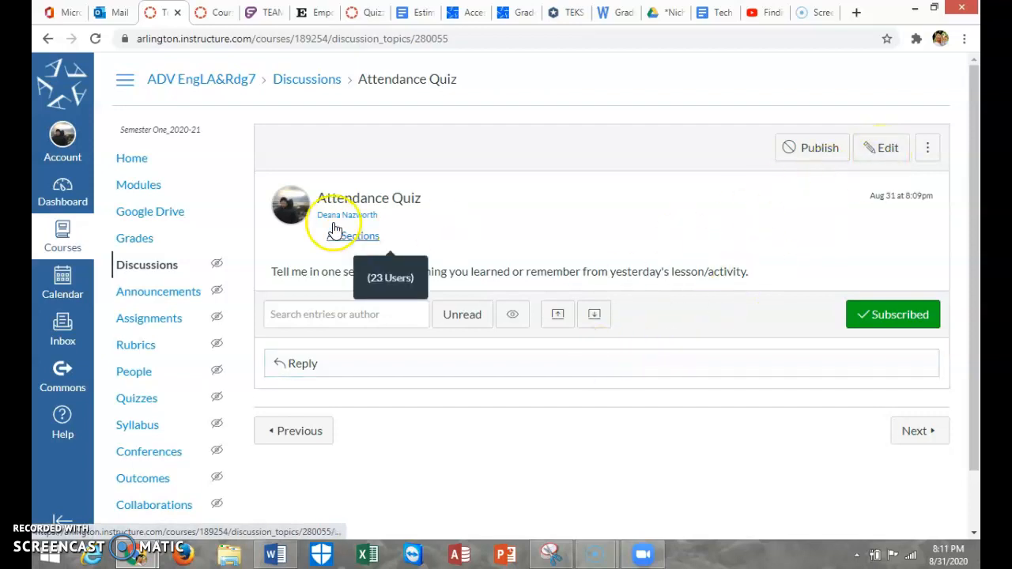
# Step: Return to the course modules and open the Attendance Quiz discussion from there
pyautogui.click(146, 186)
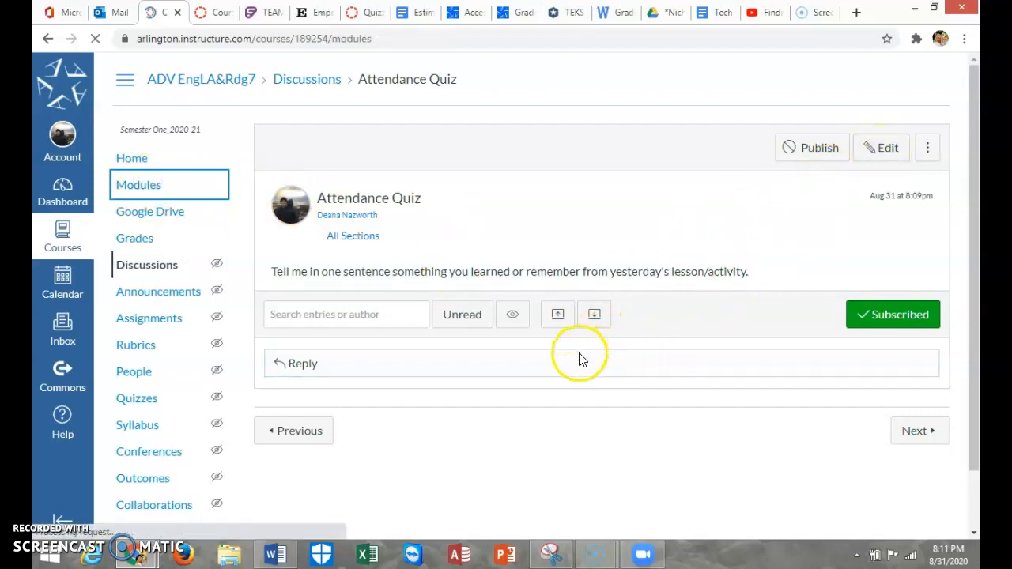
pyautogui.scroll(-3, 411, 379)
pyautogui.click(361, 277)
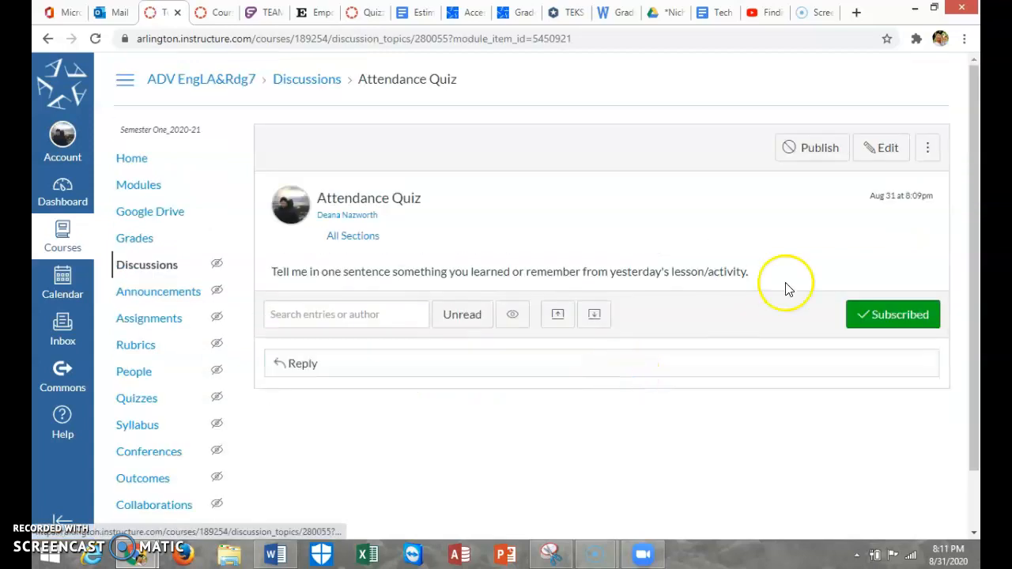
# Step: Start a reply to the discussion and open the media recorder for it
pyautogui.click(403, 365)
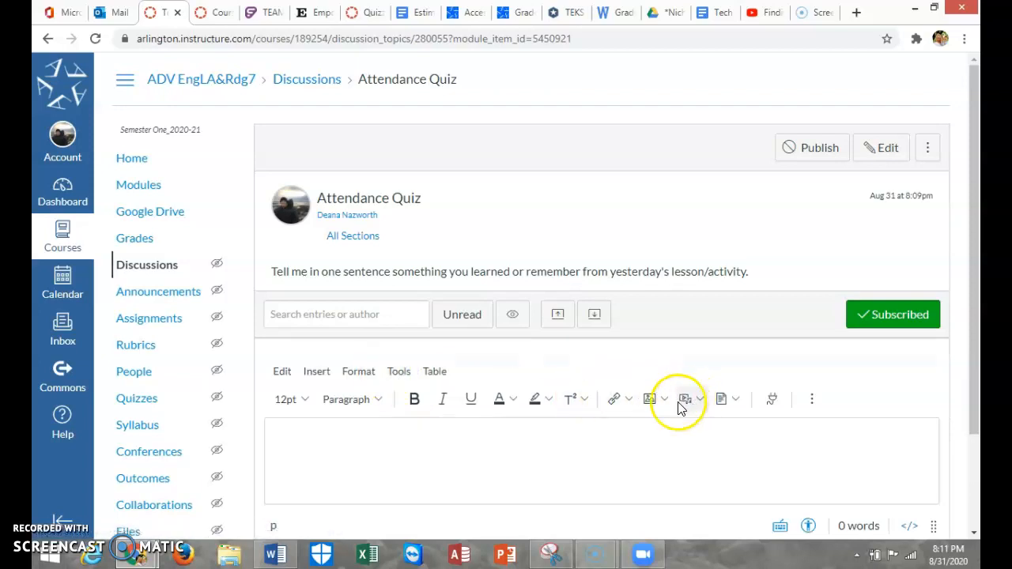
pyautogui.click(686, 401)
pyautogui.click(686, 401)
pyautogui.click(686, 402)
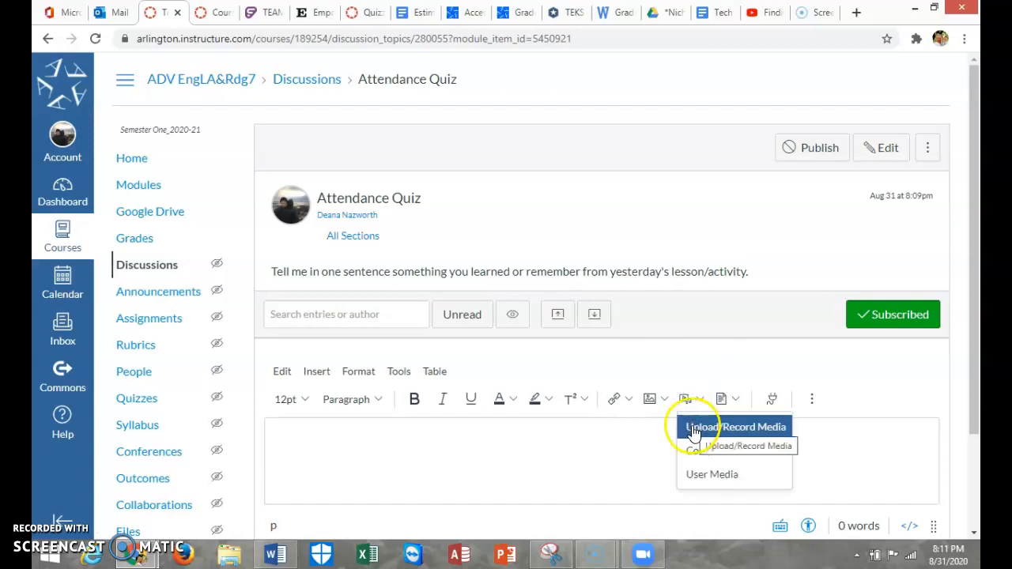
pyautogui.click(692, 429)
pyautogui.click(283, 171)
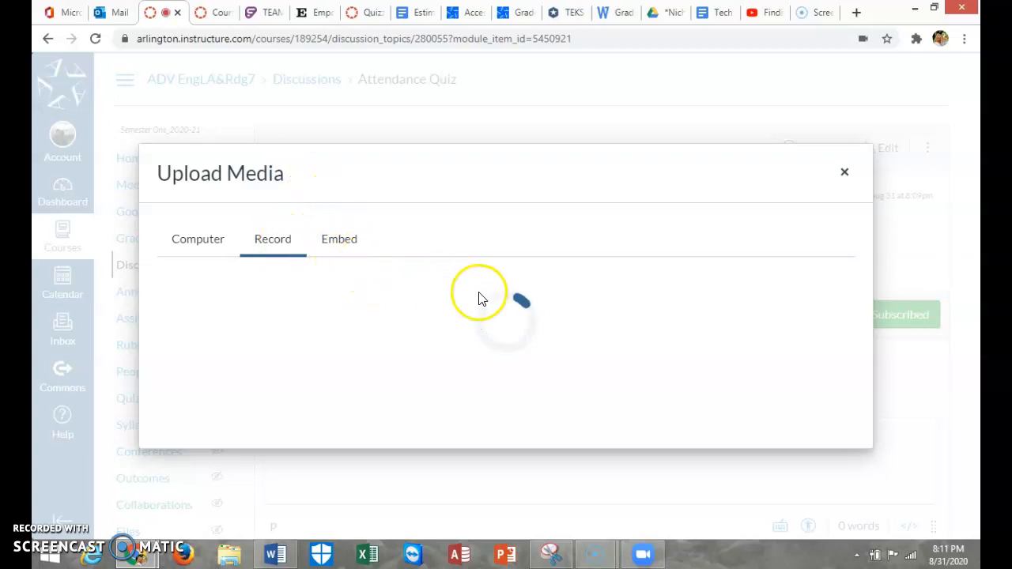
# Step: Turn off the webcam video, record a short audio-only clip, and finish the recording
pyautogui.scroll(-2, 595, 291)
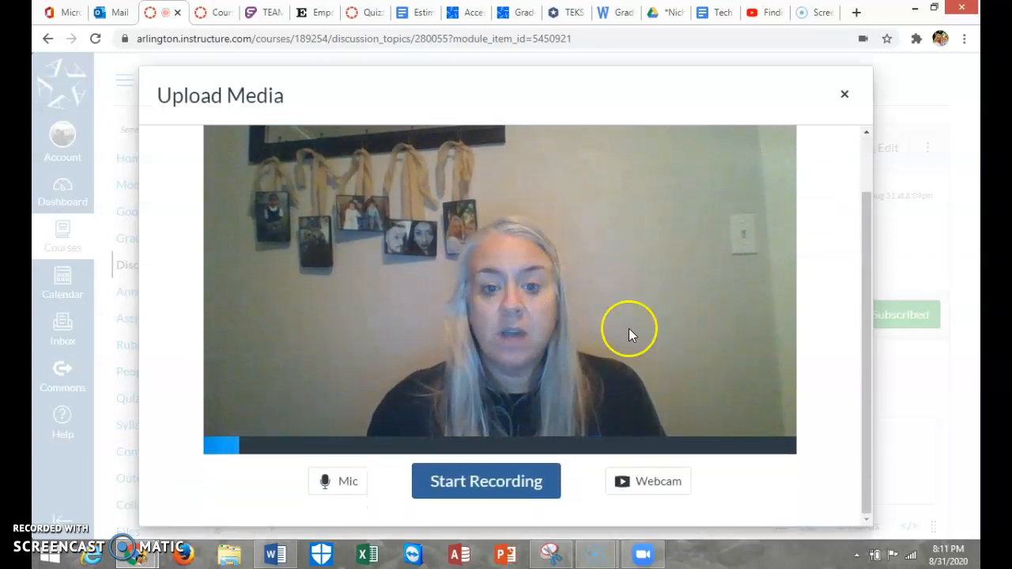
pyautogui.click(641, 483)
pyautogui.click(611, 443)
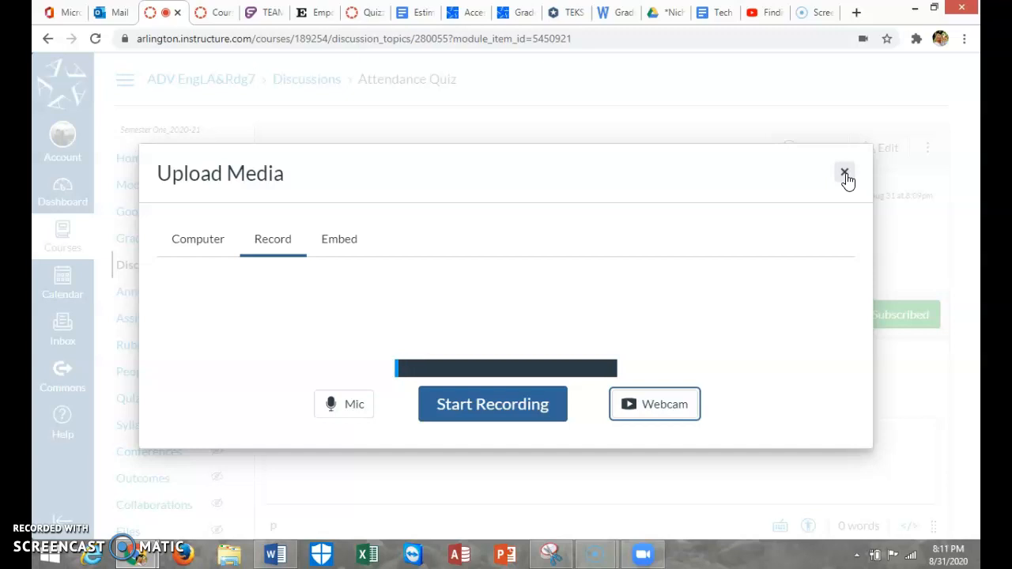
pyautogui.click(560, 403)
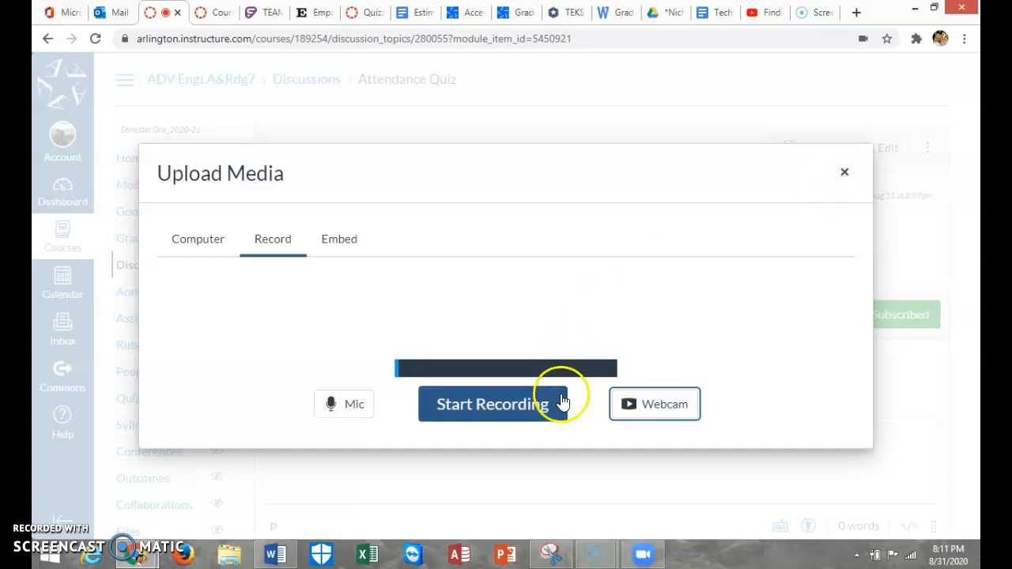
pyautogui.click(501, 399)
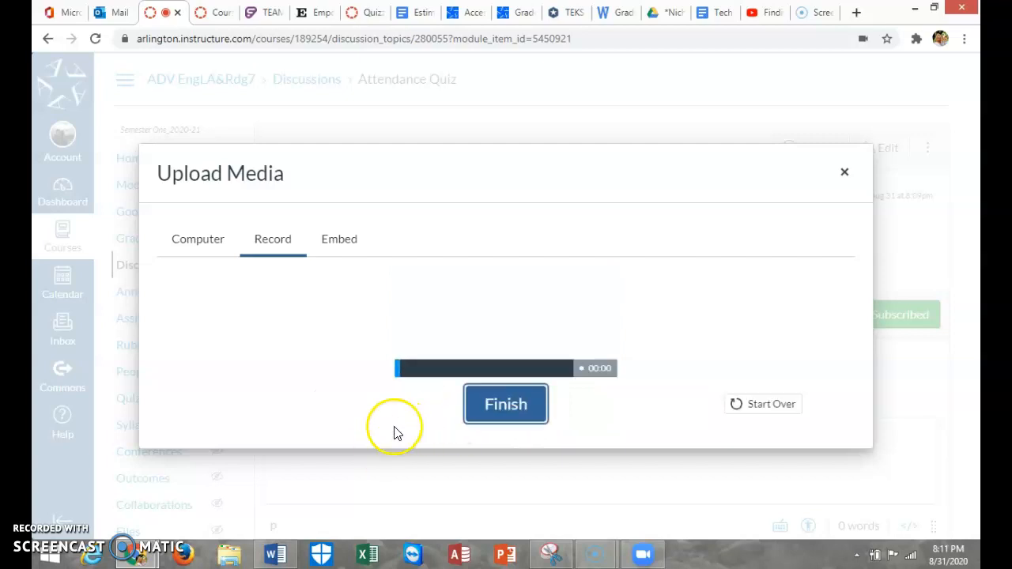
pyautogui.click(506, 407)
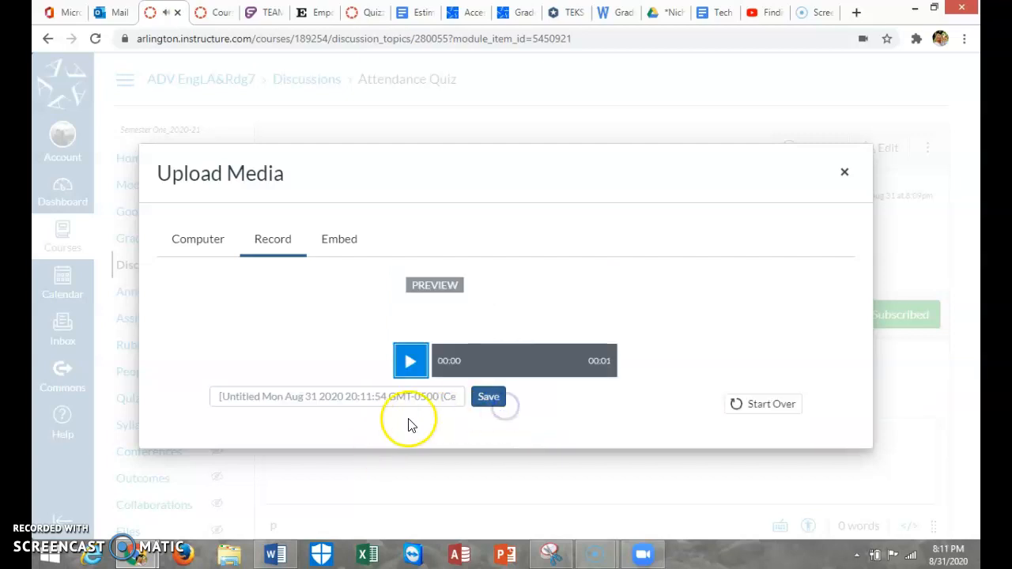
# Step: Save the audio recording so it is embedded in the discussion reply
pyautogui.click(491, 399)
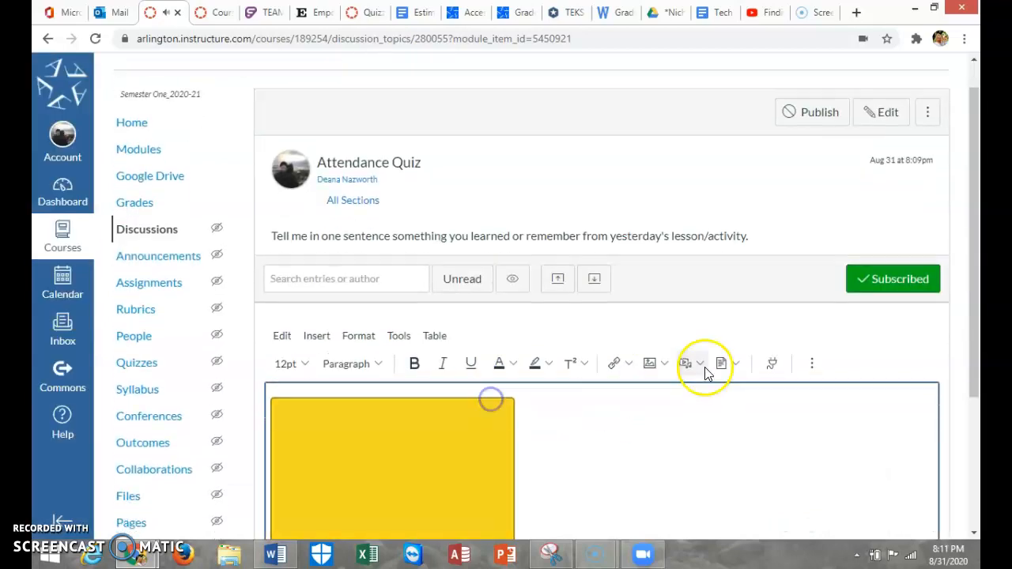
pyautogui.scroll(-3, 704, 369)
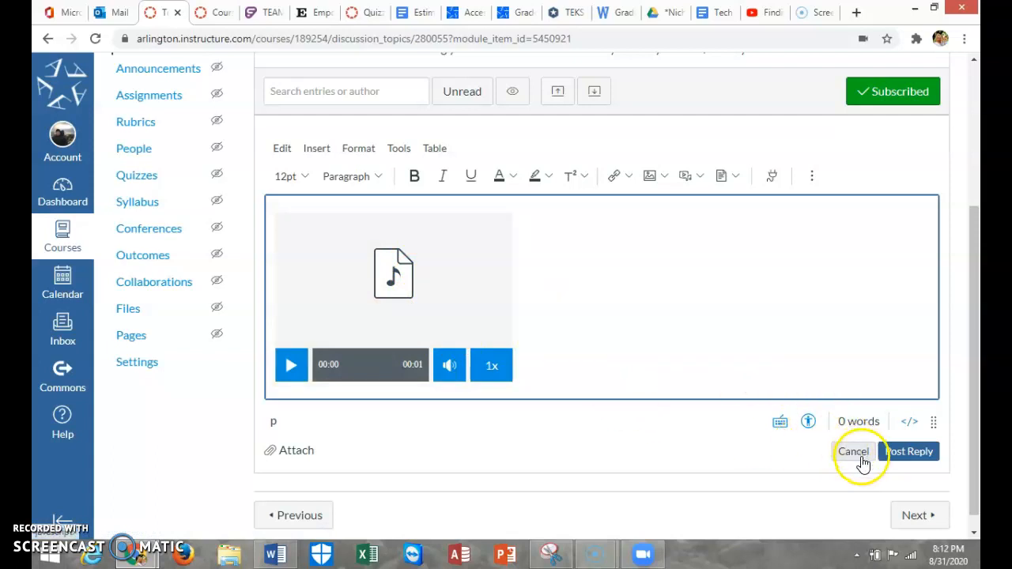
pyautogui.scroll(2, 676, 411)
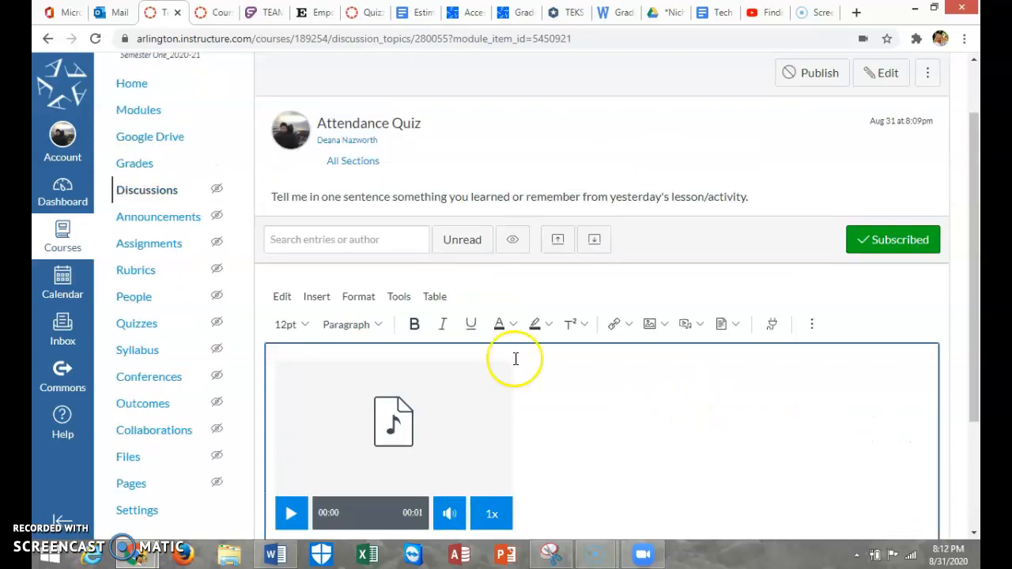
pyautogui.scroll(1, 413, 323)
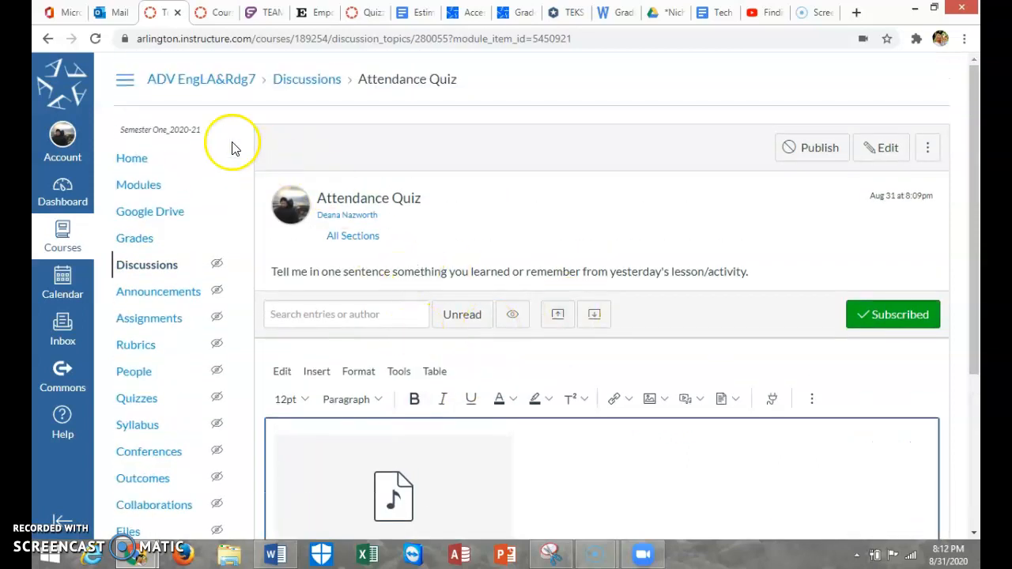
# Step: Return to the course modules and duplicate the Attendance Quiz discussion four times
pyautogui.click(143, 187)
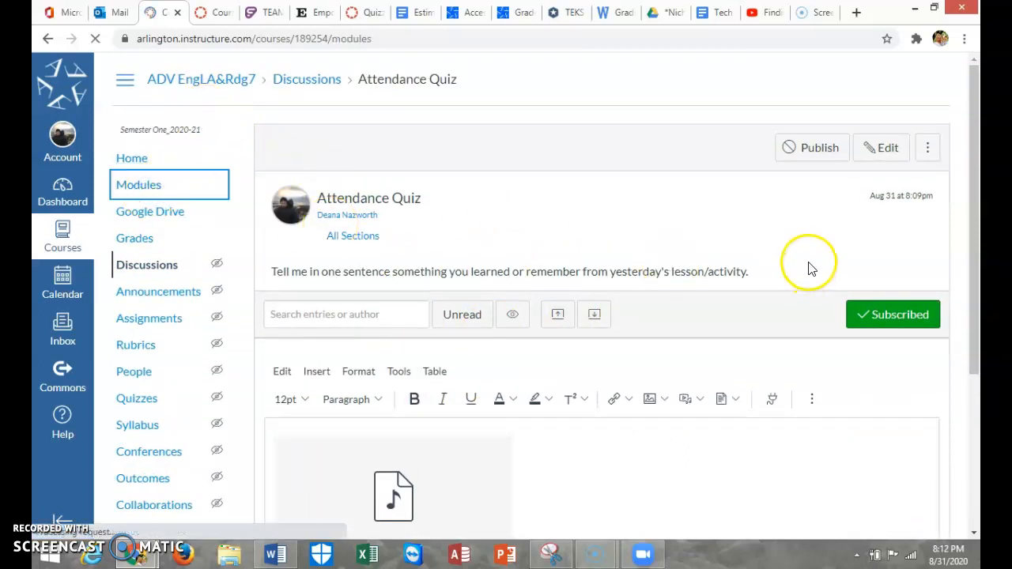
pyautogui.scroll(-2, 798, 285)
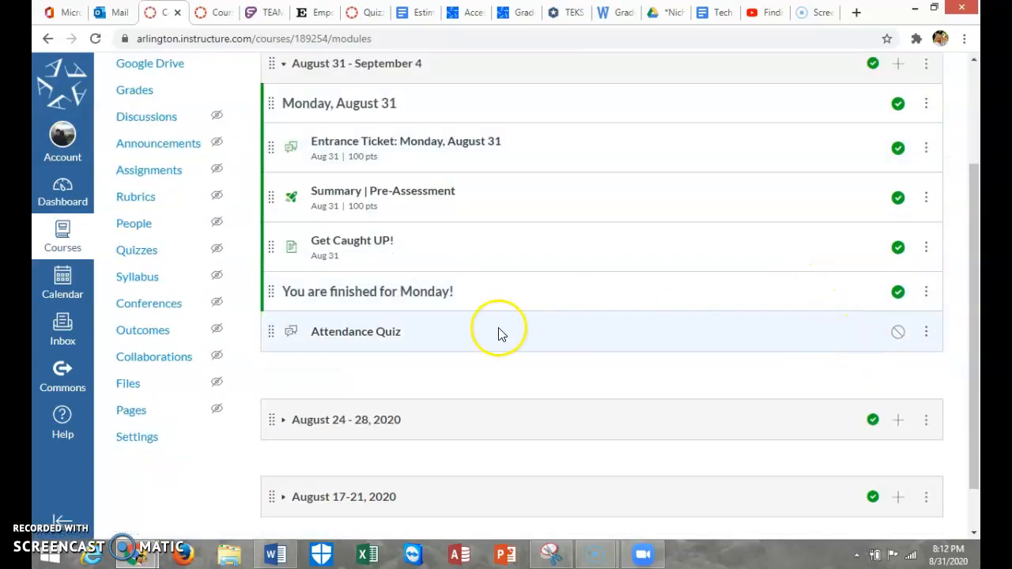
pyautogui.click(926, 334)
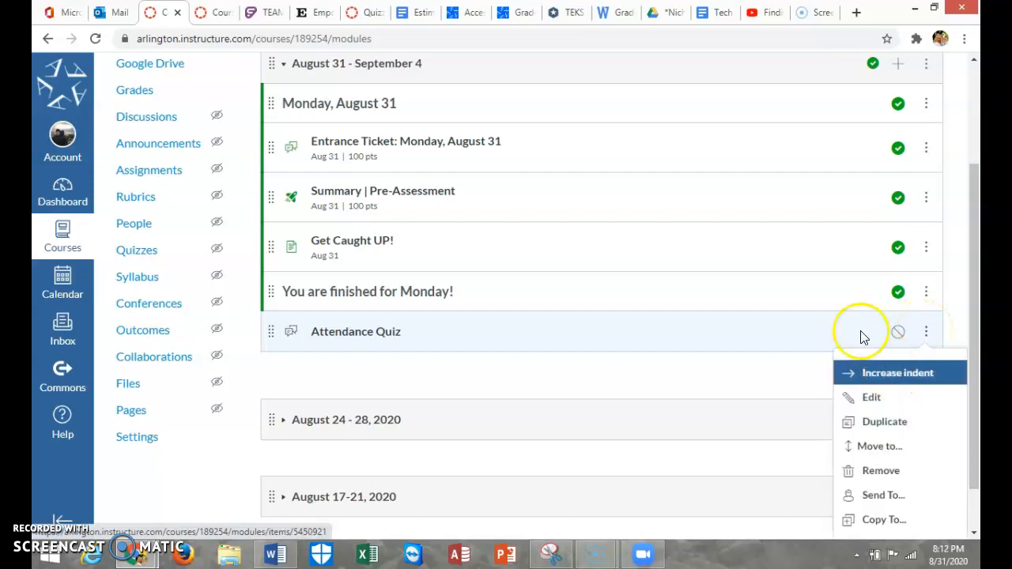
pyautogui.scroll(-1, 861, 334)
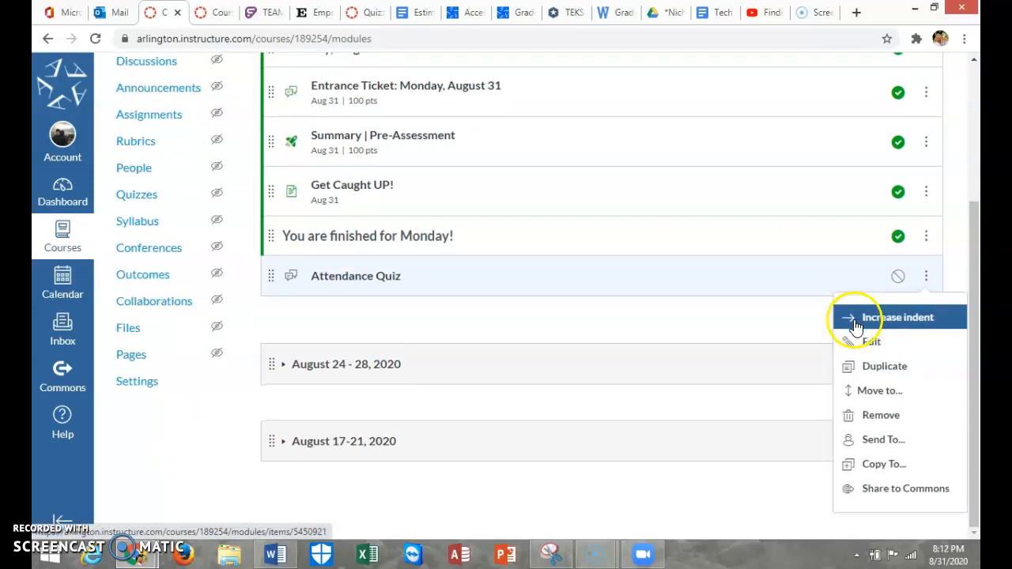
pyautogui.click(874, 374)
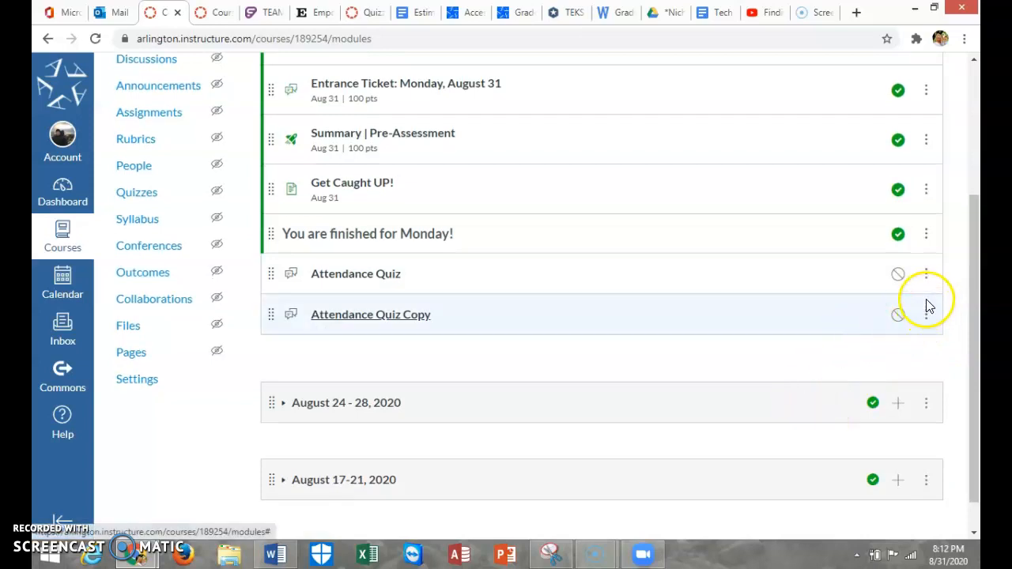
pyautogui.click(926, 273)
pyautogui.click(904, 361)
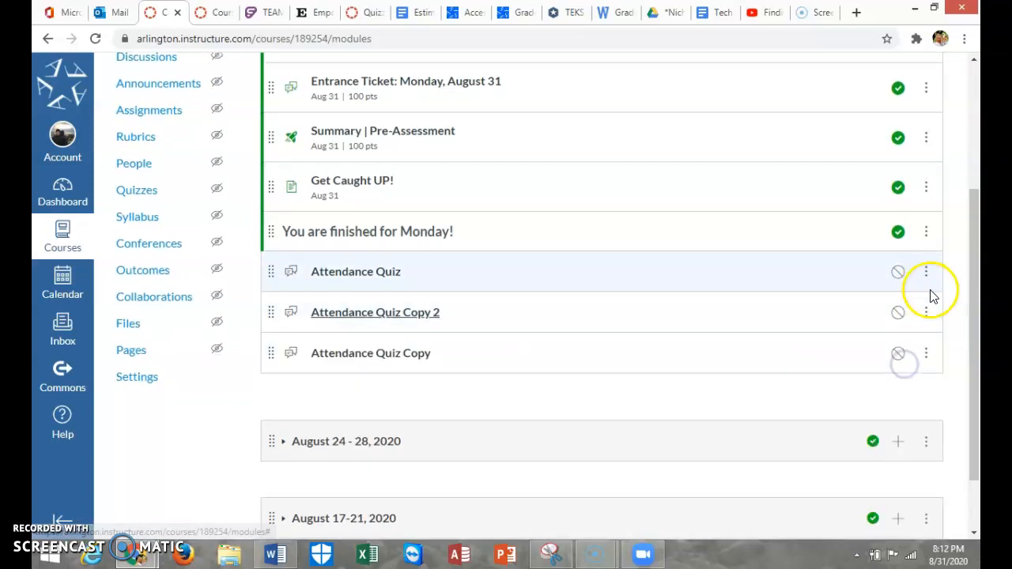
pyautogui.click(926, 272)
pyautogui.click(921, 359)
pyautogui.click(925, 273)
pyautogui.click(901, 362)
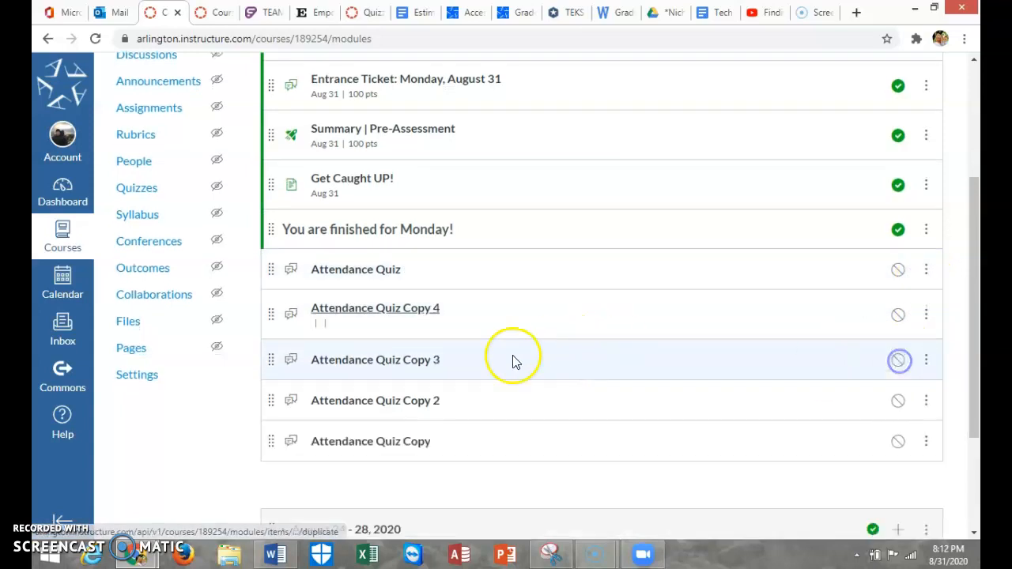
# Step: Open the Attendance Quiz Copy 4 discussion from the module and edit it, going to its availability settings
pyautogui.moveTo(438, 388)
pyautogui.mouseDown()
pyautogui.moveTo(430, 504)
pyautogui.moveTo(443, 374)
pyautogui.mouseUp()
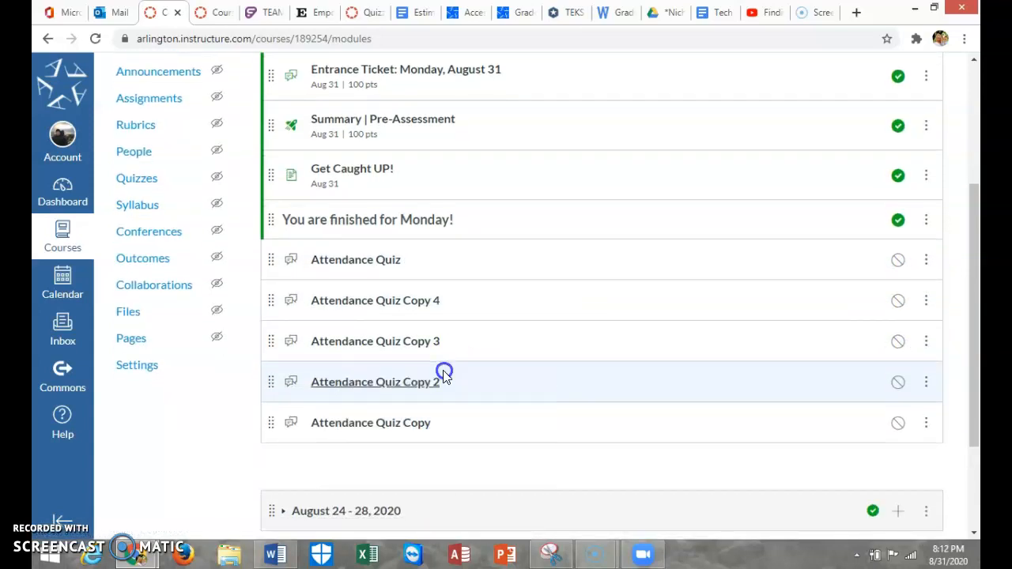
pyautogui.click(390, 300)
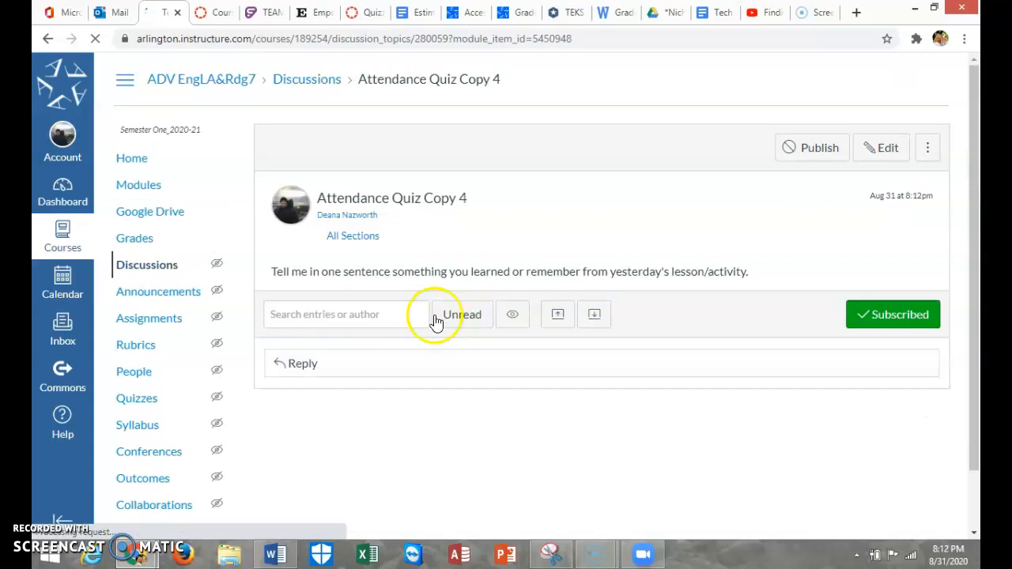
pyautogui.click(880, 147)
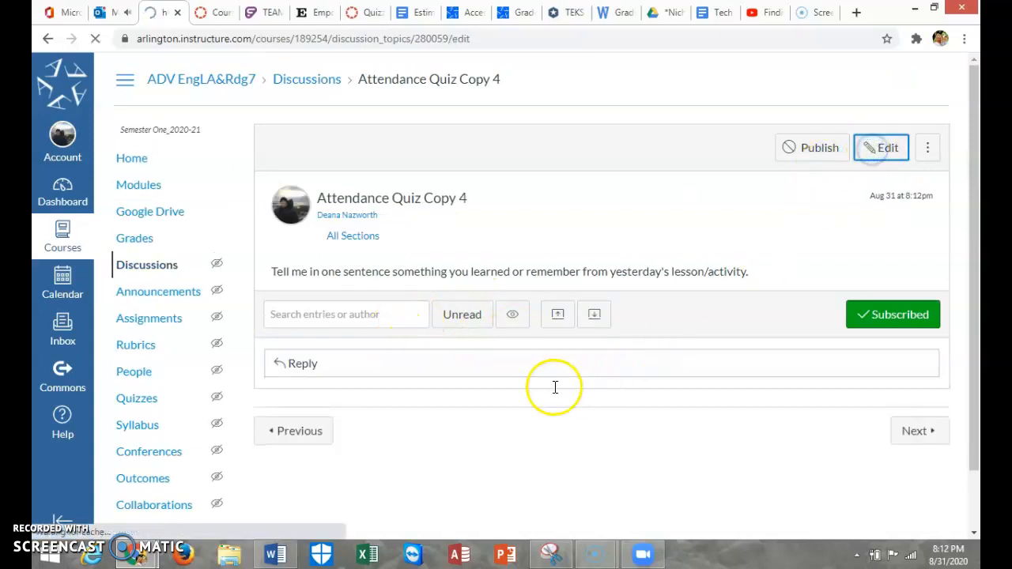
pyautogui.scroll(-3, 470, 380)
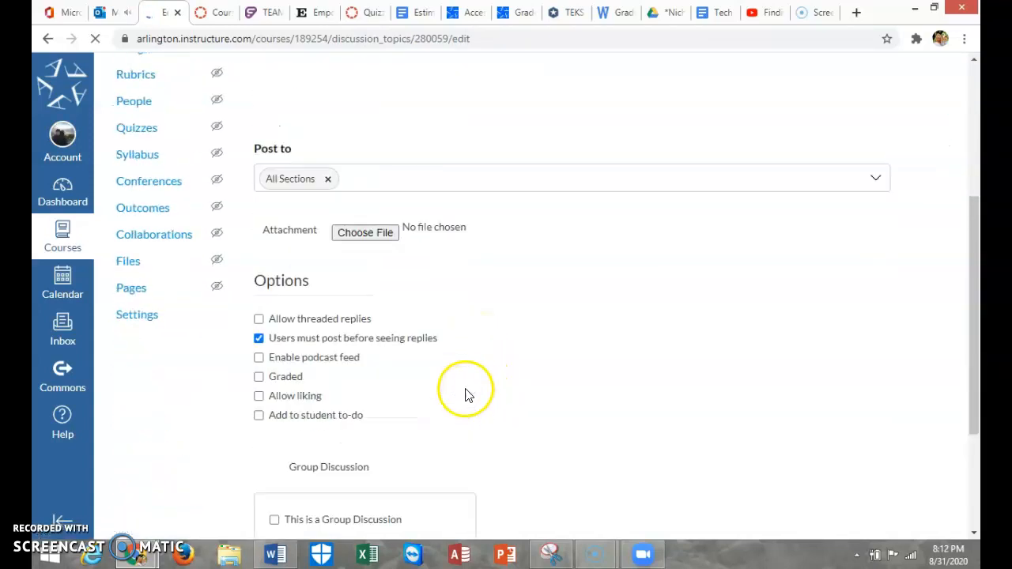
pyautogui.scroll(-3, 498, 395)
pyautogui.click(458, 386)
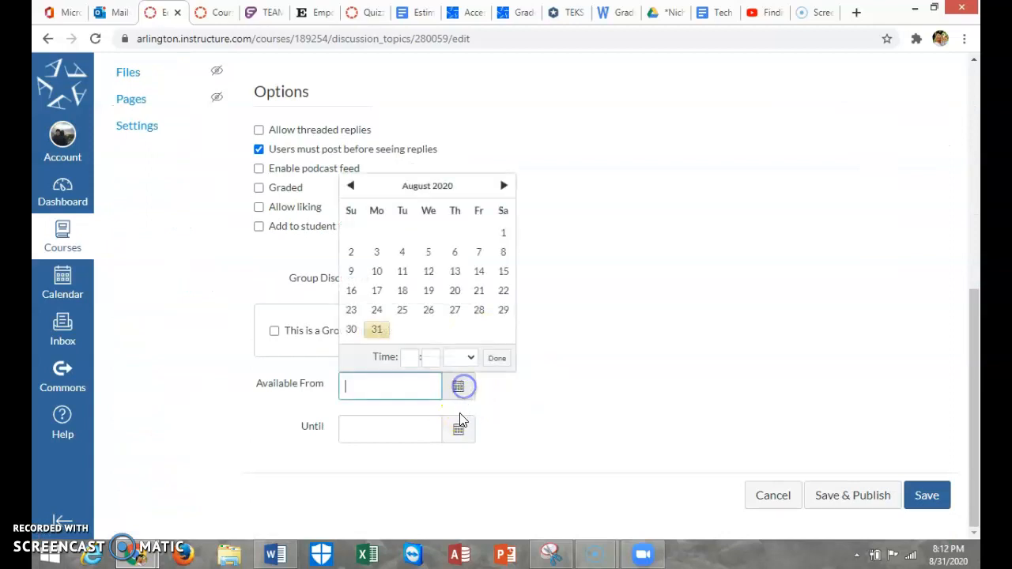
pyautogui.click(459, 427)
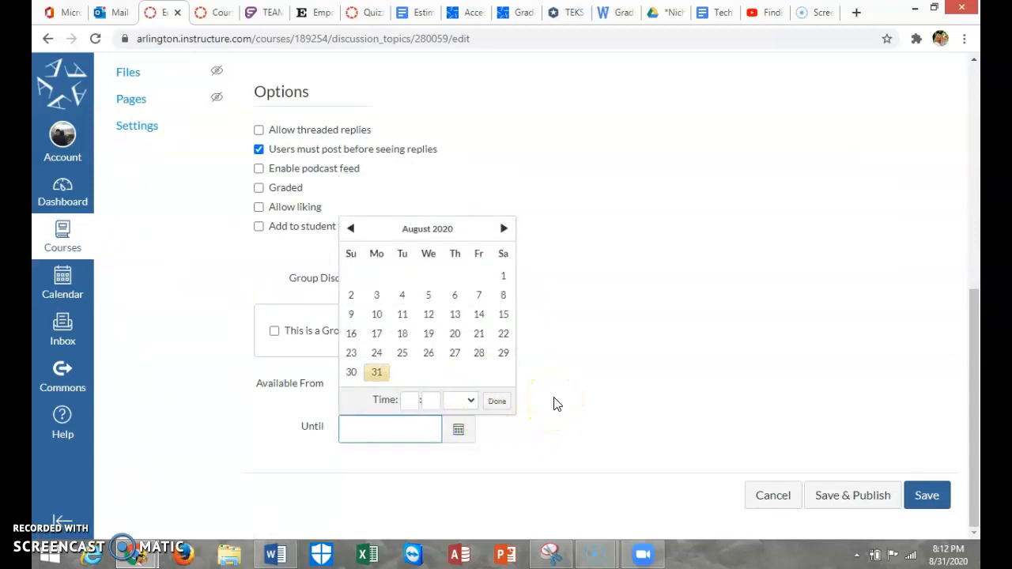
pyautogui.click(659, 411)
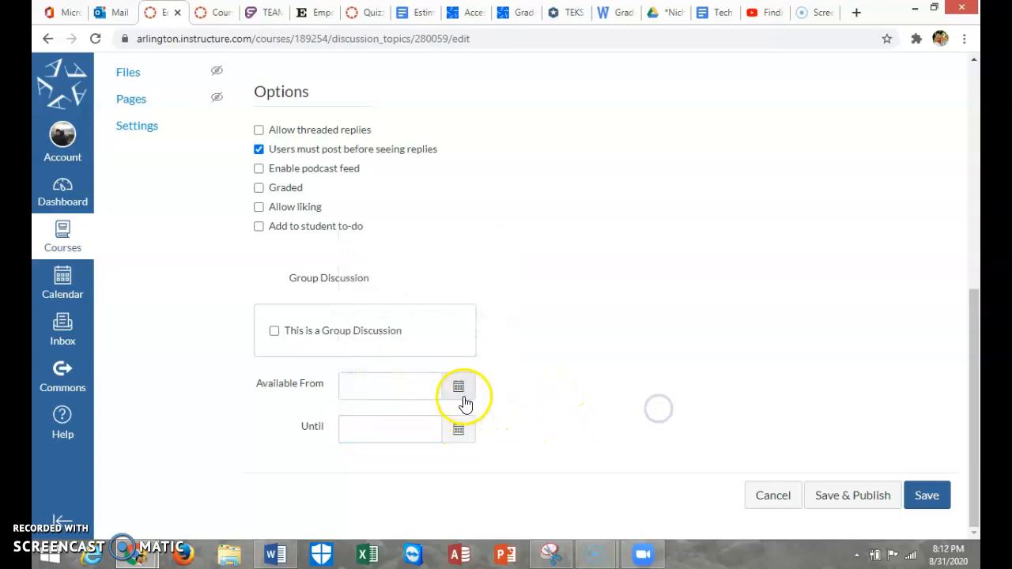
# Step: Make the discussion available from Sep 1, 2020 until Sep 1, 2020 and save it without publishing
pyautogui.click(459, 387)
pyautogui.click(503, 185)
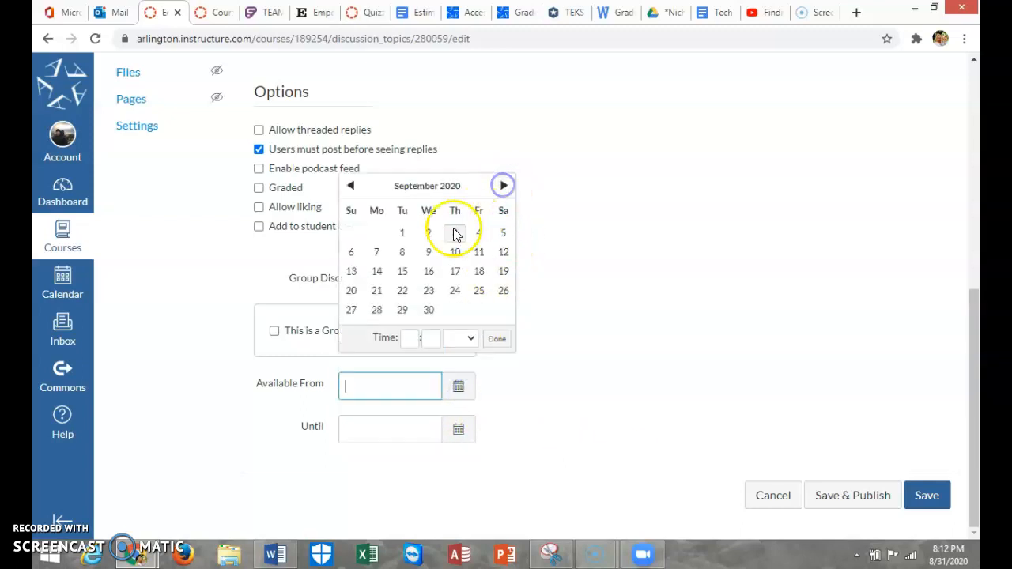
pyautogui.click(402, 233)
pyautogui.click(459, 440)
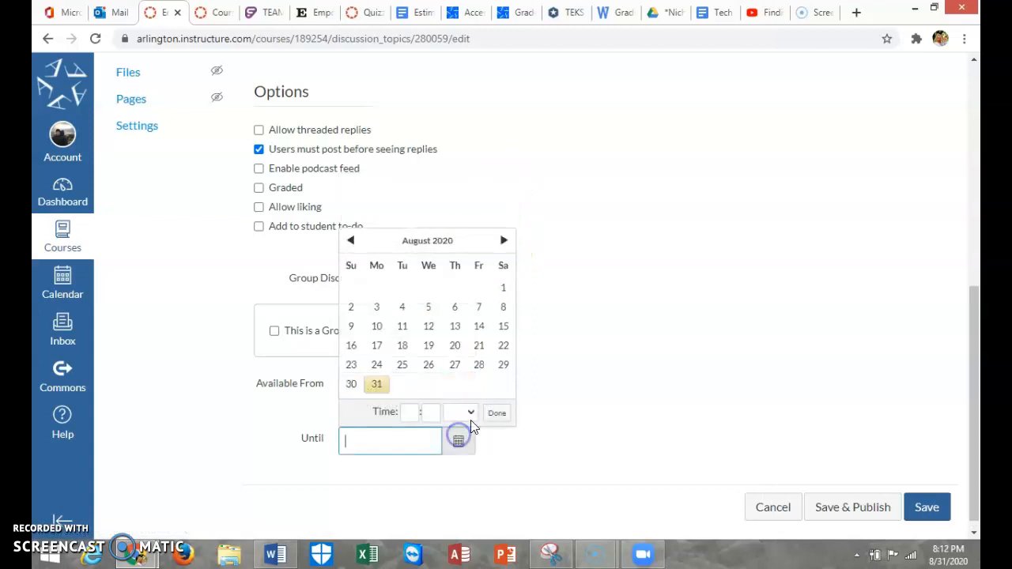
pyautogui.click(504, 240)
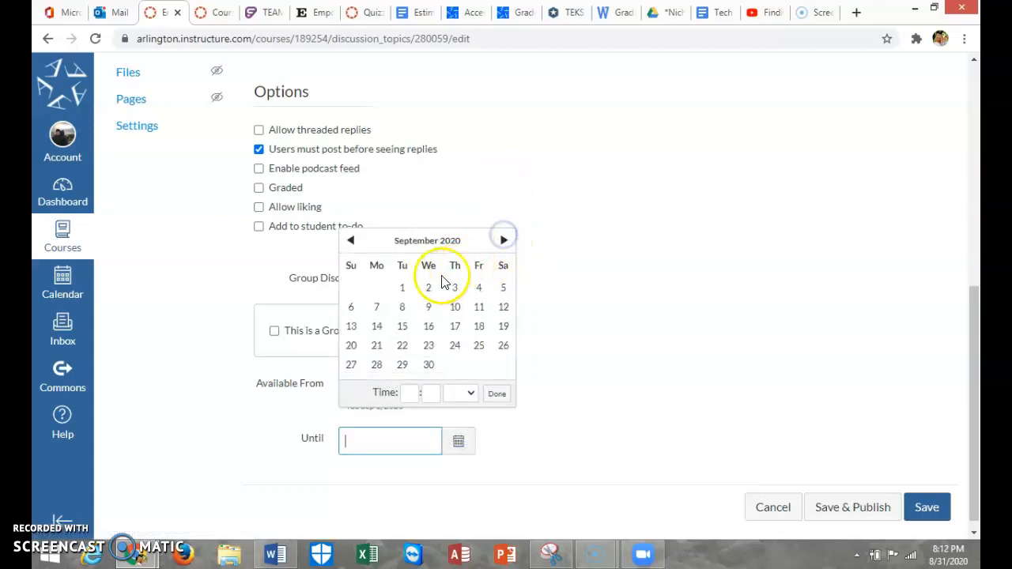
pyautogui.click(401, 287)
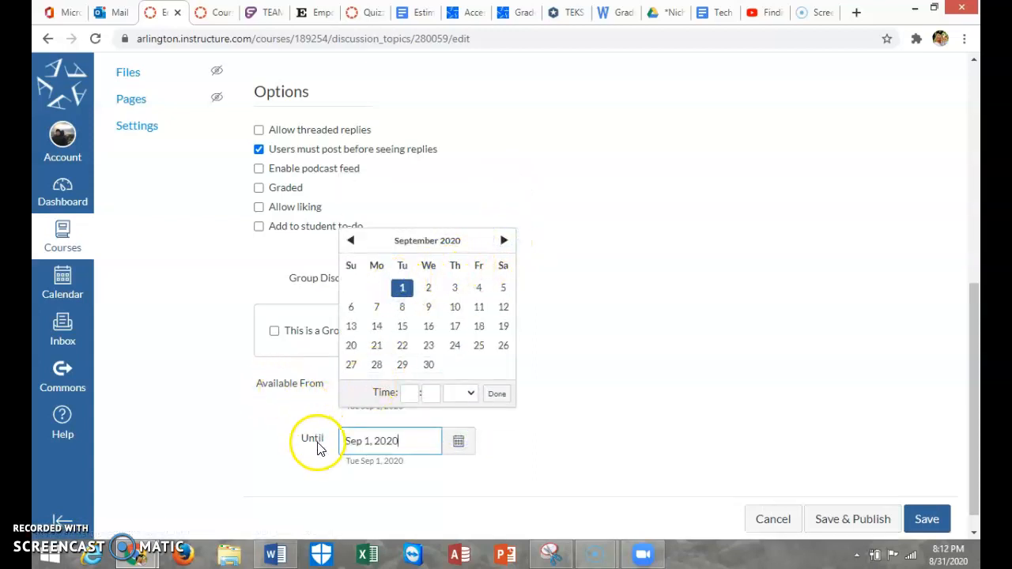
pyautogui.click(498, 393)
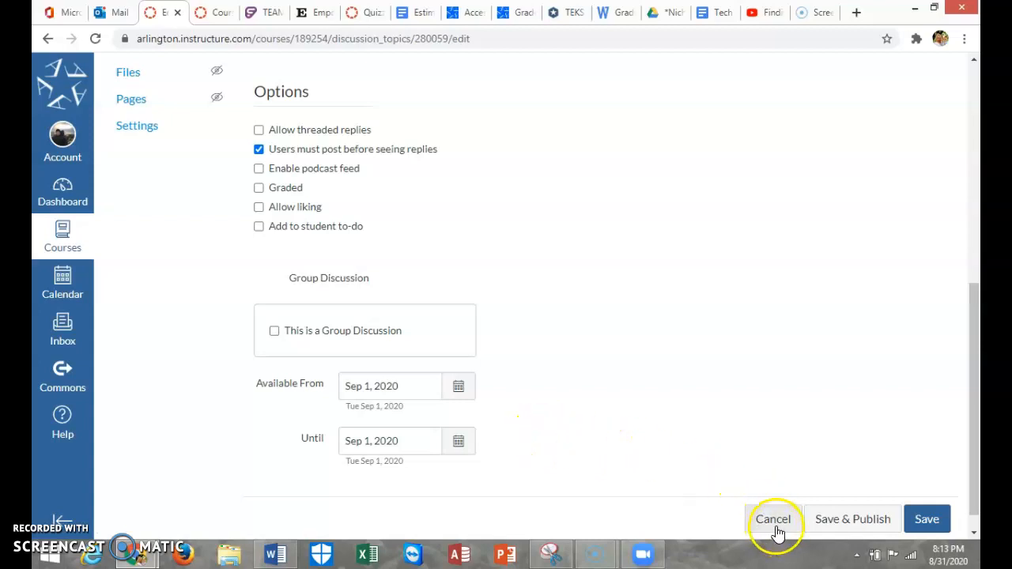
pyautogui.click(917, 518)
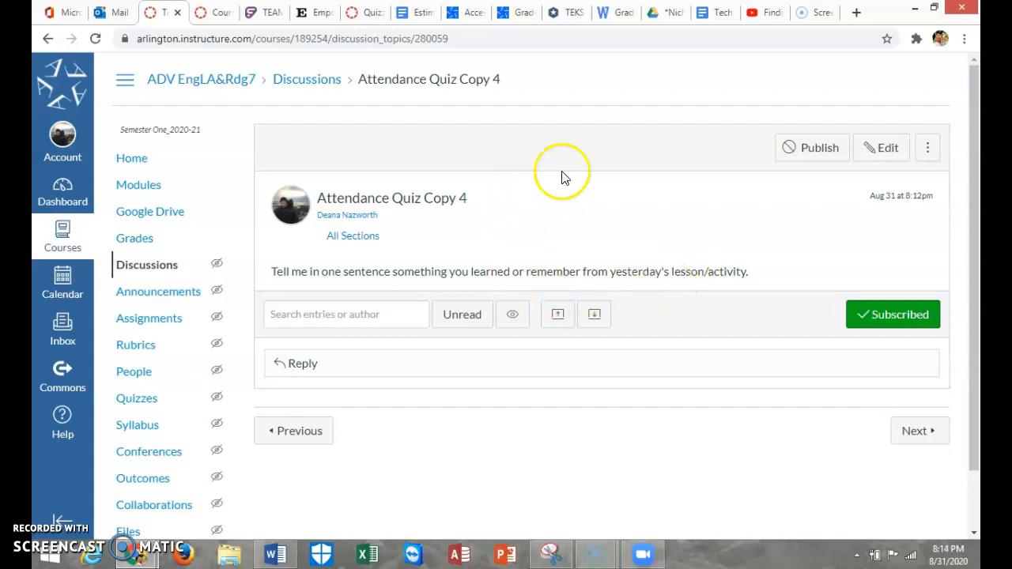
pyautogui.click(139, 185)
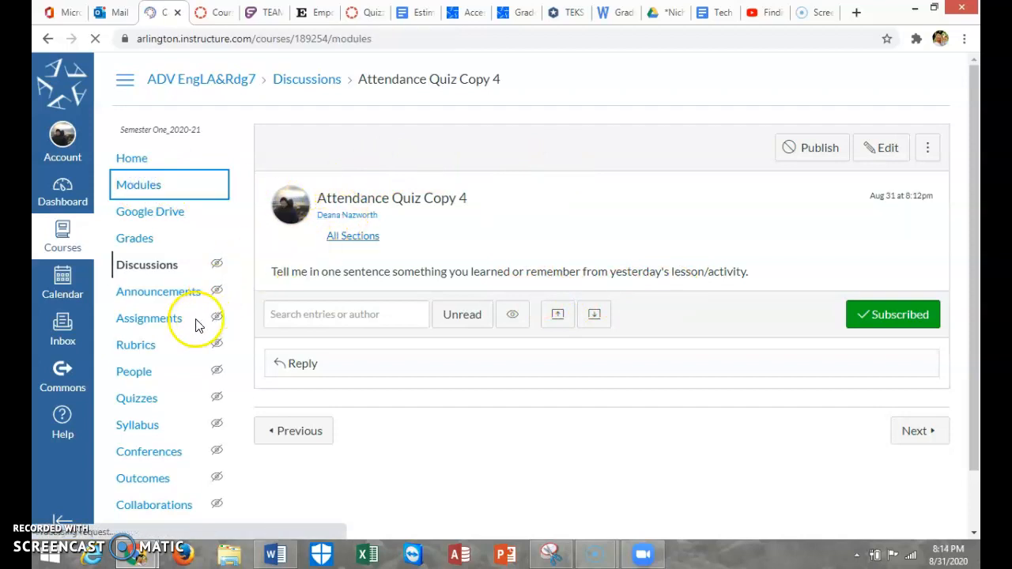
pyautogui.click(176, 332)
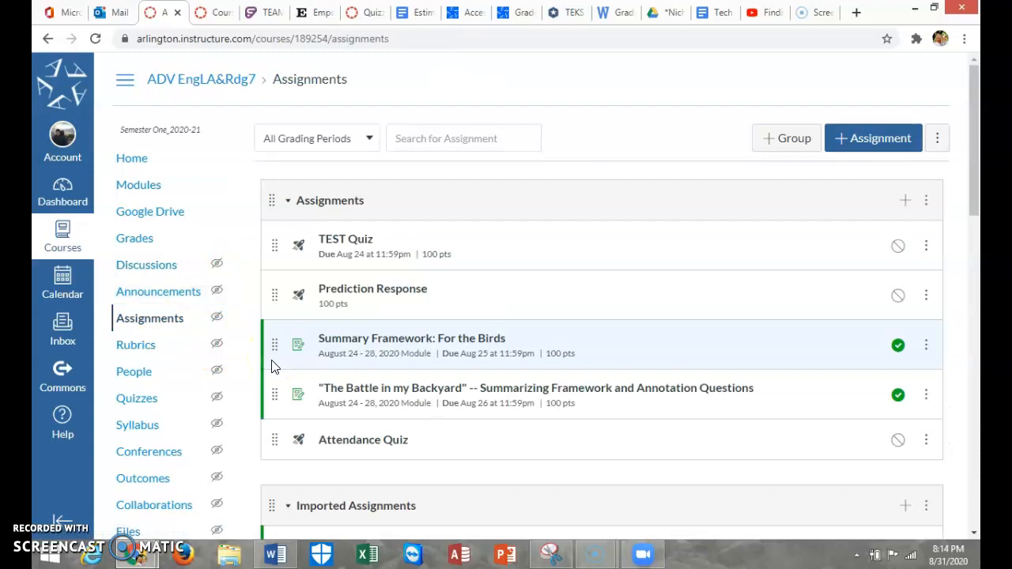
pyautogui.click(905, 200)
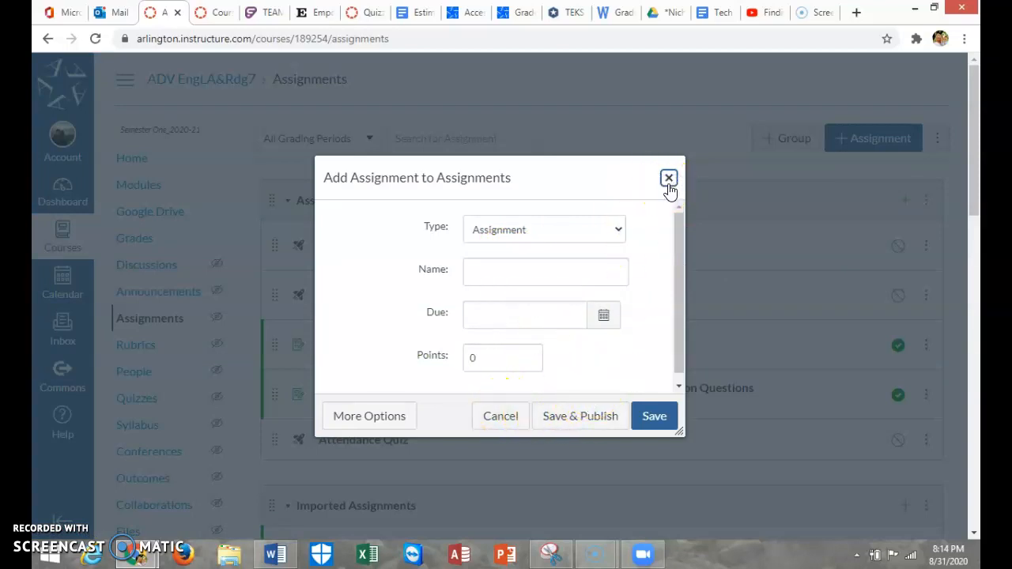
pyautogui.click(498, 416)
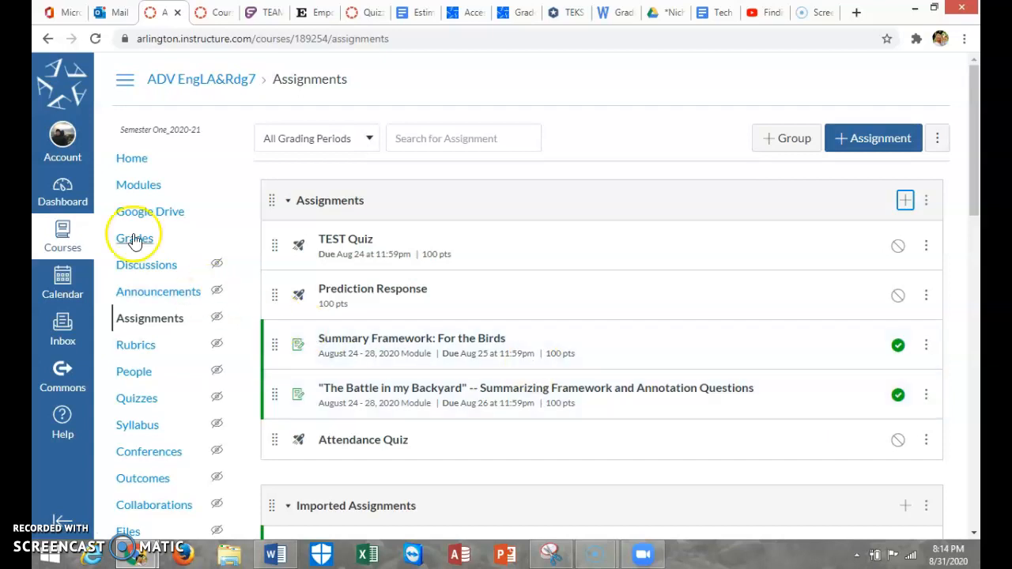
pyautogui.click(142, 184)
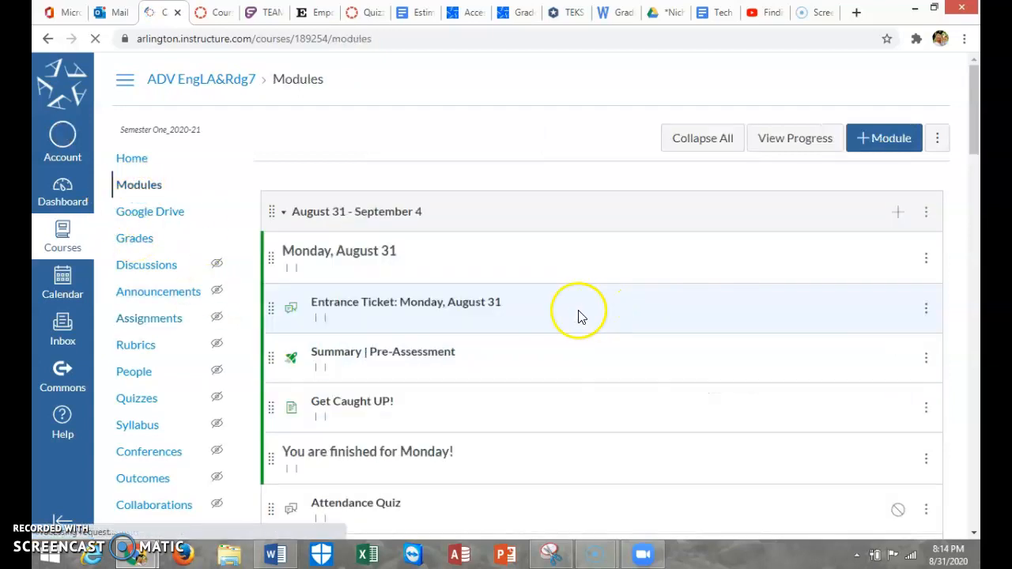
# Step: Go to the course assignments and start a new assignment named Attendance Quiz in the Assignments group
pyautogui.click(158, 330)
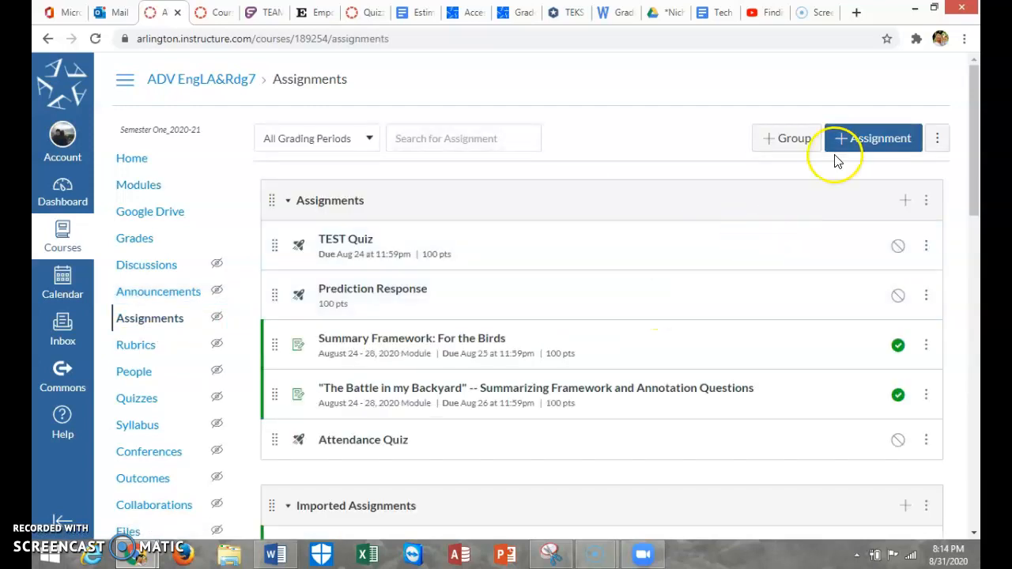
pyautogui.click(906, 201)
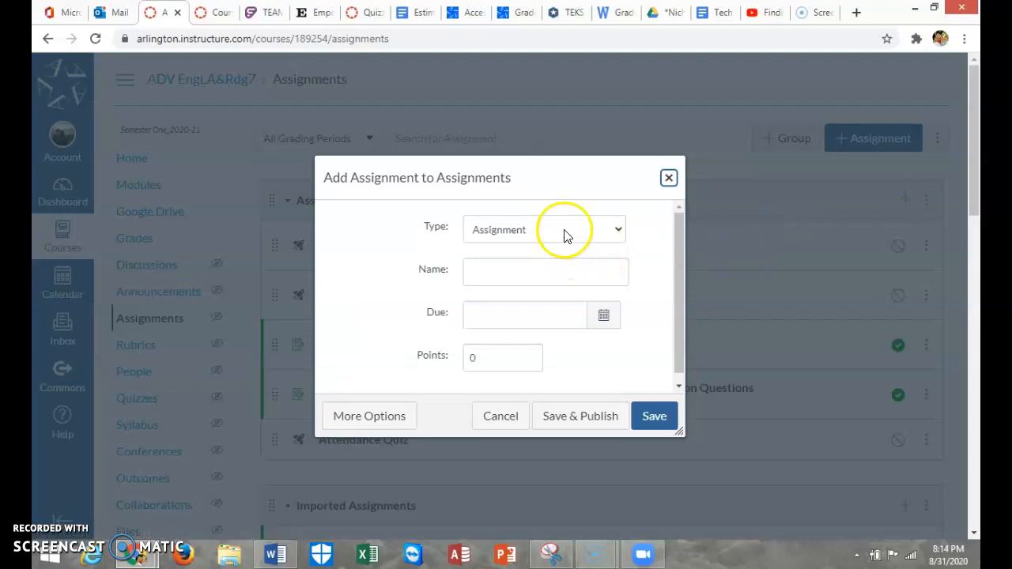
pyautogui.click(549, 269)
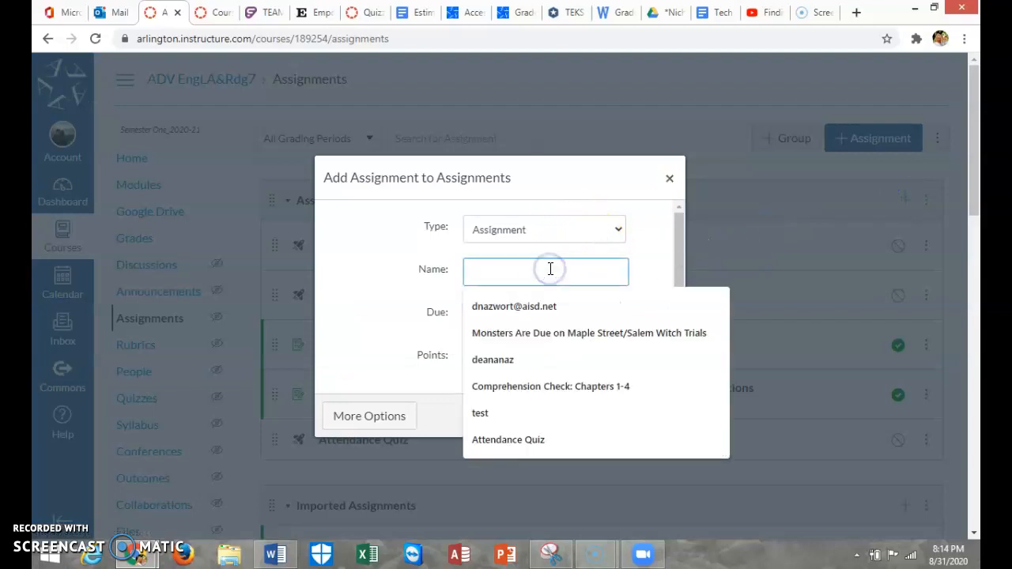
pyautogui.write('A')
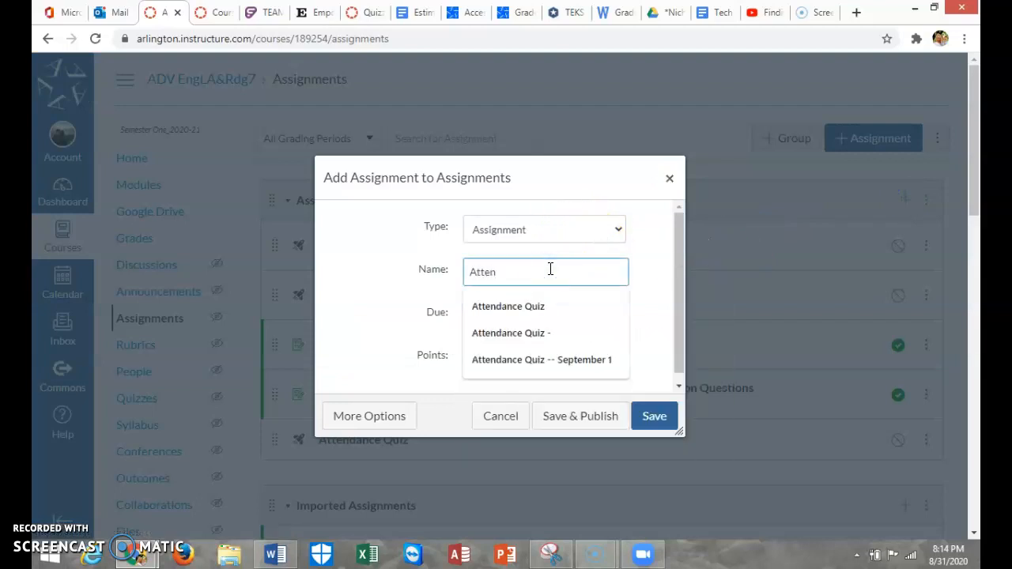
pyautogui.write('tten')
pyautogui.click(550, 311)
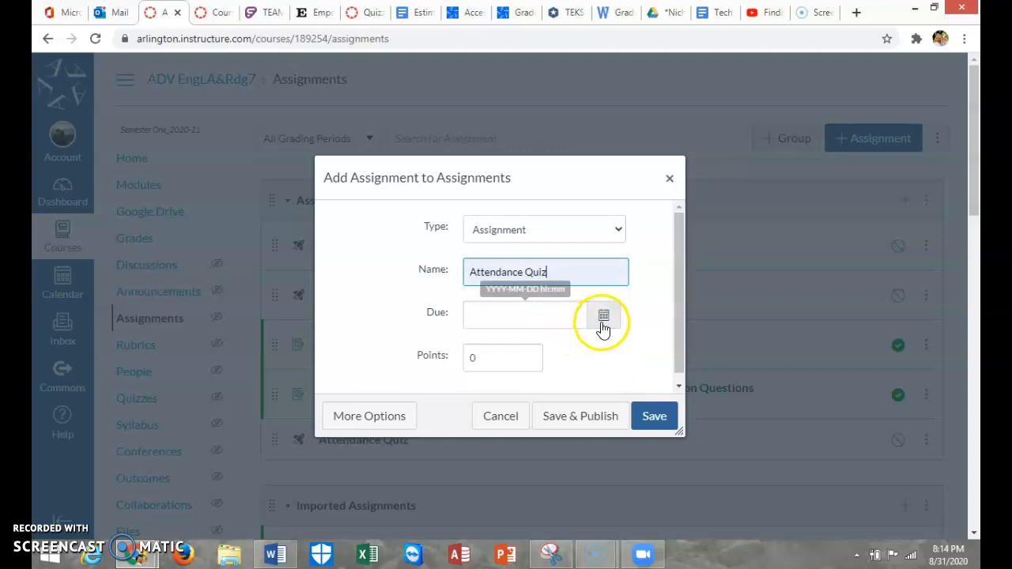
# Step: Set the new assignment's due date to Sep 1, 2020 and save it without publishing
pyautogui.click(603, 325)
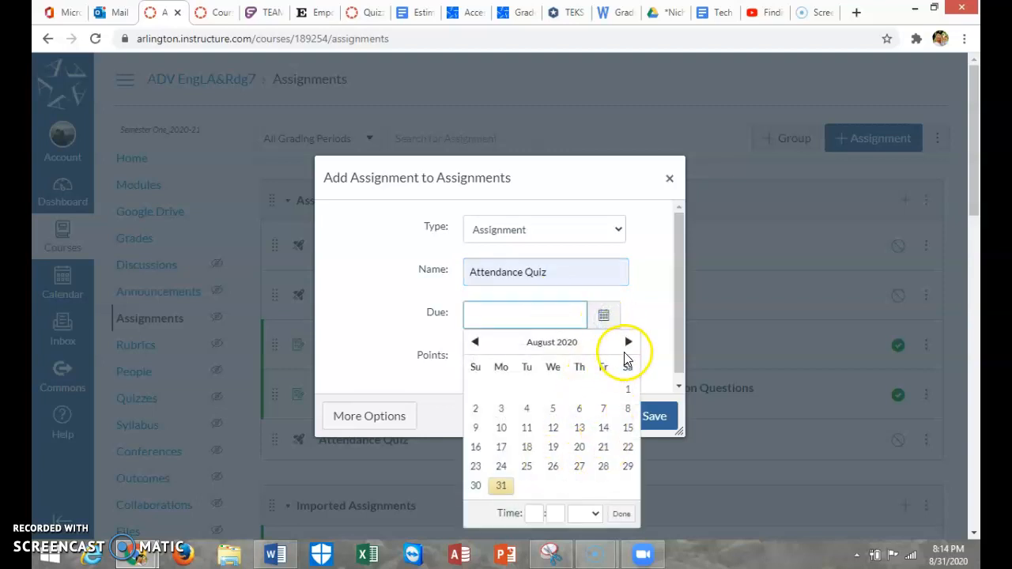
pyautogui.click(628, 342)
pyautogui.click(526, 389)
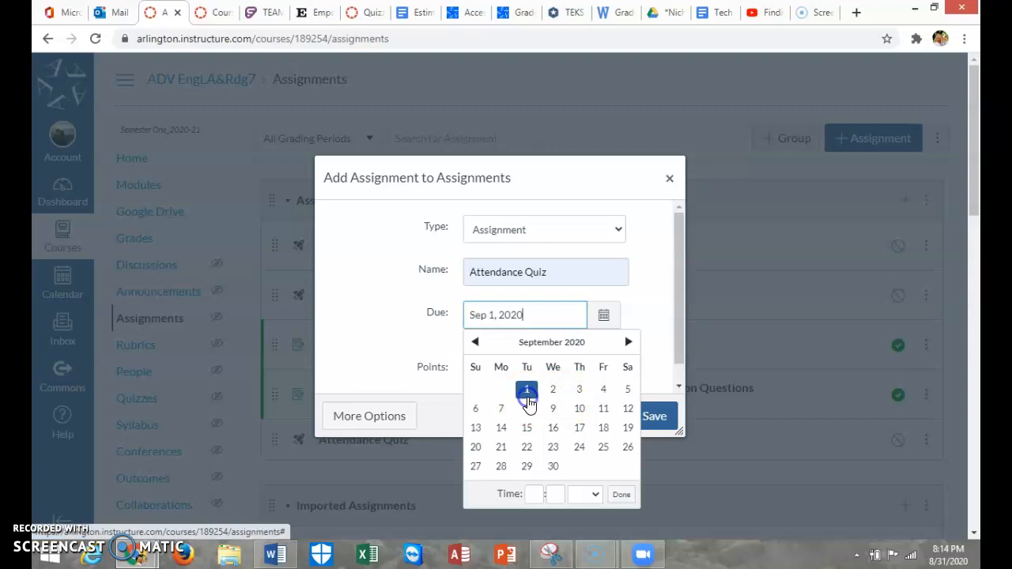
pyautogui.click(652, 353)
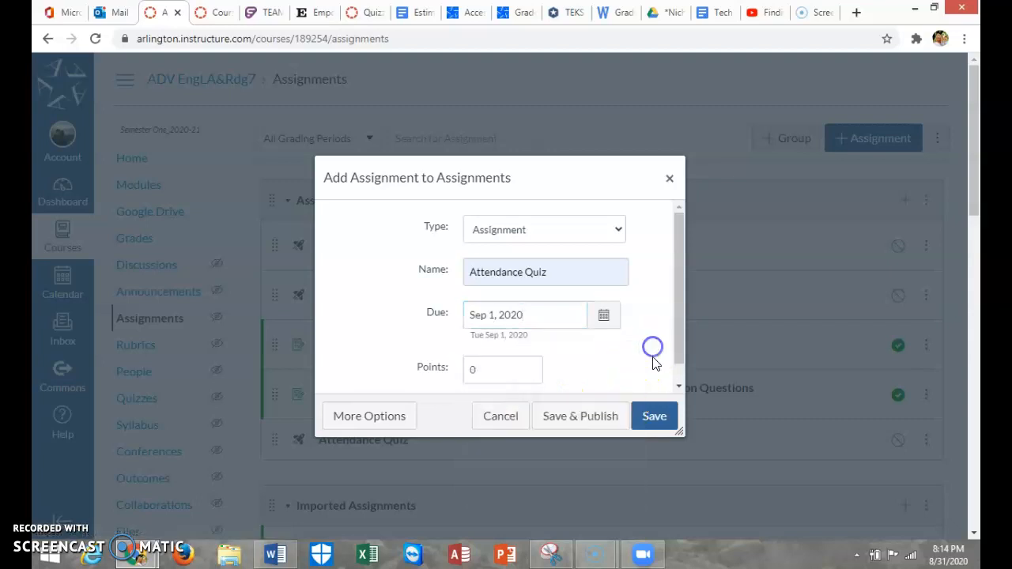
pyautogui.click(652, 423)
pyautogui.scroll(-1, 449, 336)
pyautogui.scroll(-1, 451, 335)
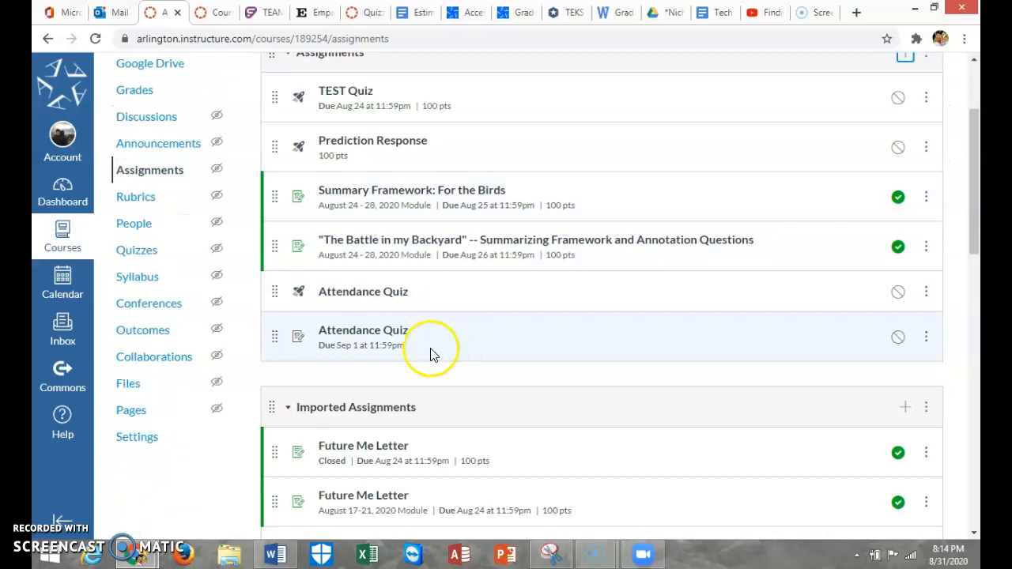
# Step: Edit the Attendance Quiz assignment due Sep 1 and paste in the description "Tell me something you learned or remember from yesterday's lesson/activity."
pyautogui.click(375, 334)
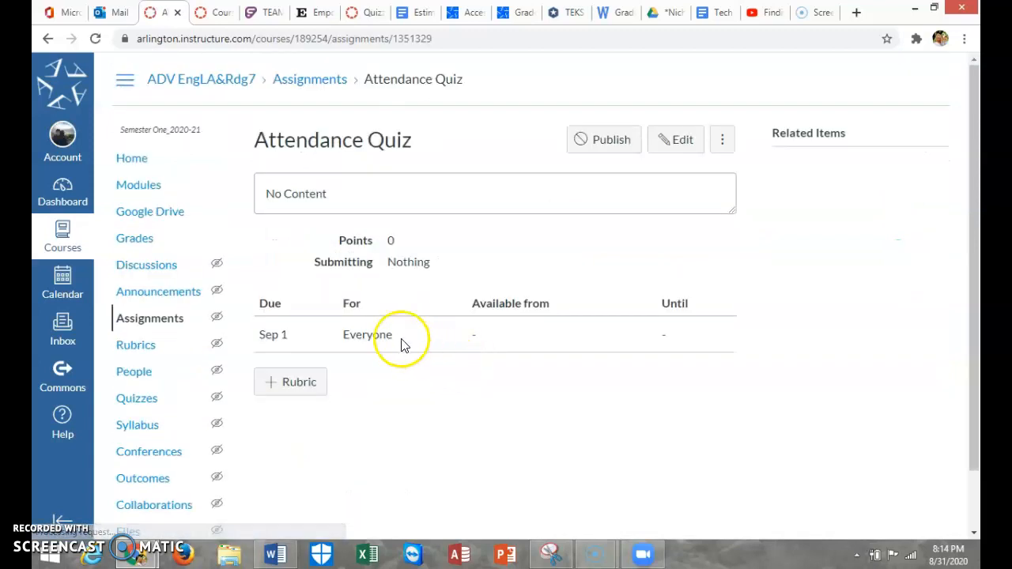
pyautogui.click(680, 136)
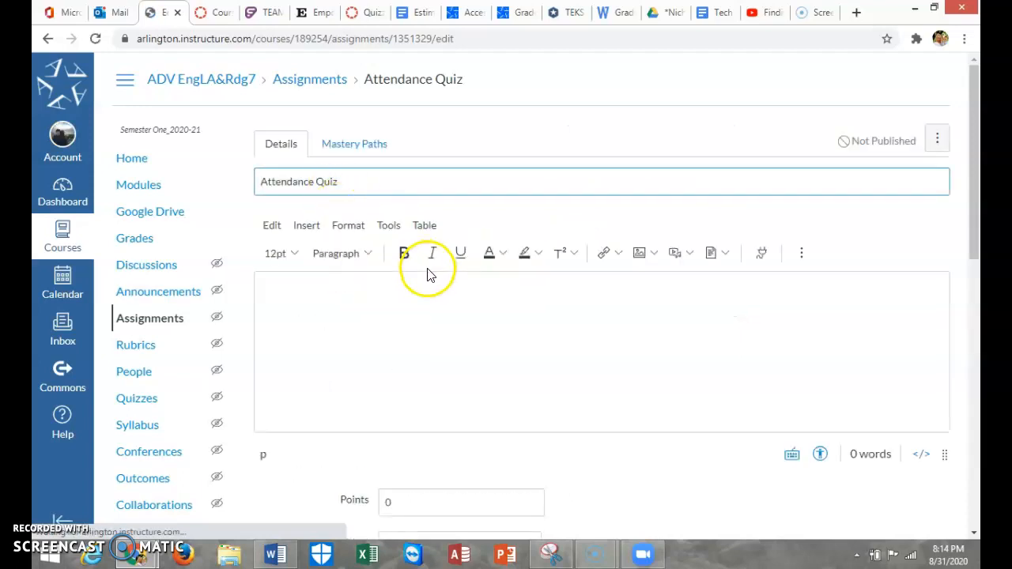
pyautogui.rightClick(335, 293)
pyautogui.click(383, 146)
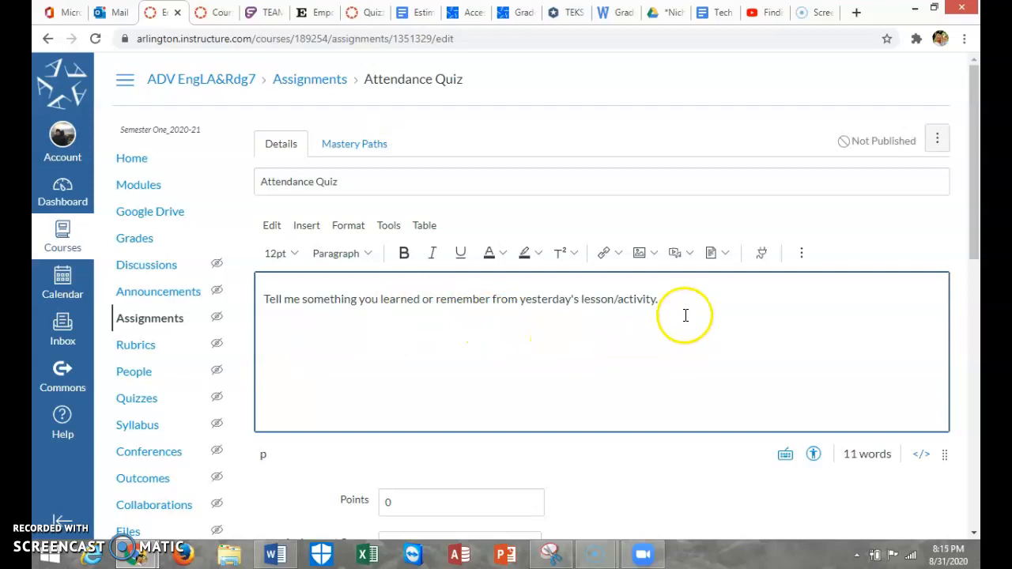
pyautogui.scroll(-3, 777, 330)
pyautogui.scroll(1, 655, 245)
pyautogui.scroll(1, 633, 229)
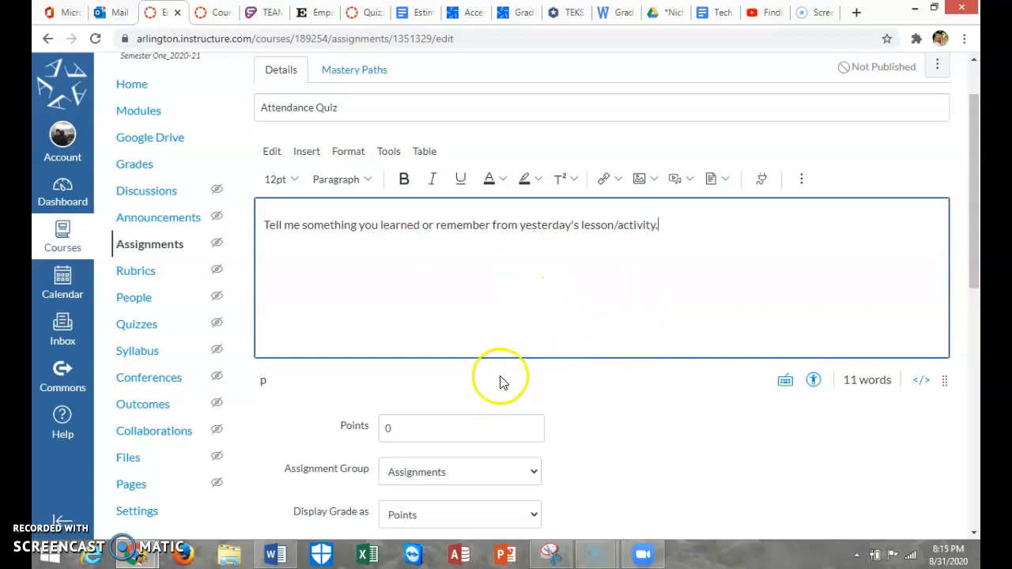
# Step: Display the assignment's grade as Complete/Incomplete and exclude it from the final grade
pyautogui.scroll(-2, 499, 382)
pyautogui.scroll(-3, 529, 289)
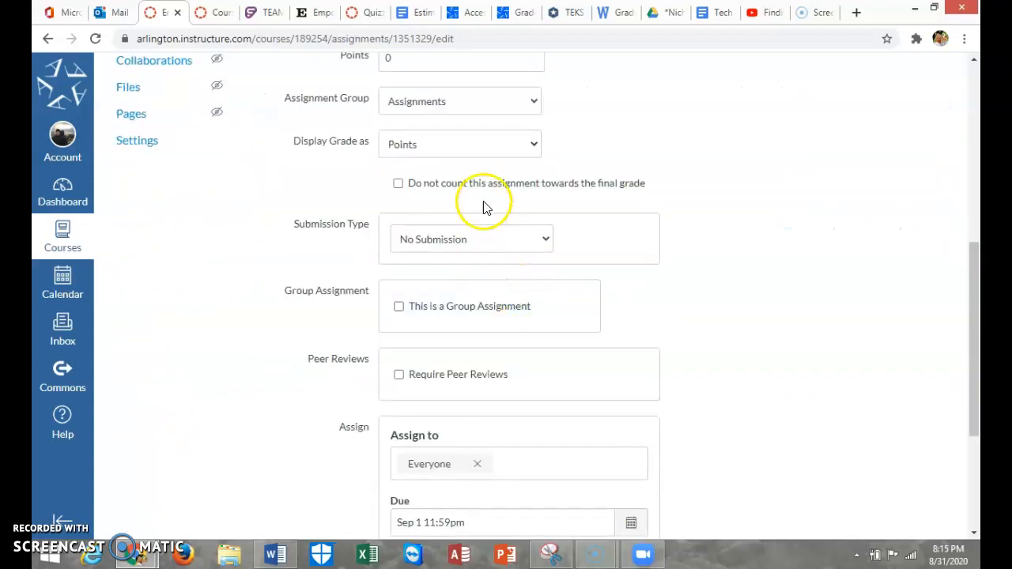
pyautogui.click(521, 146)
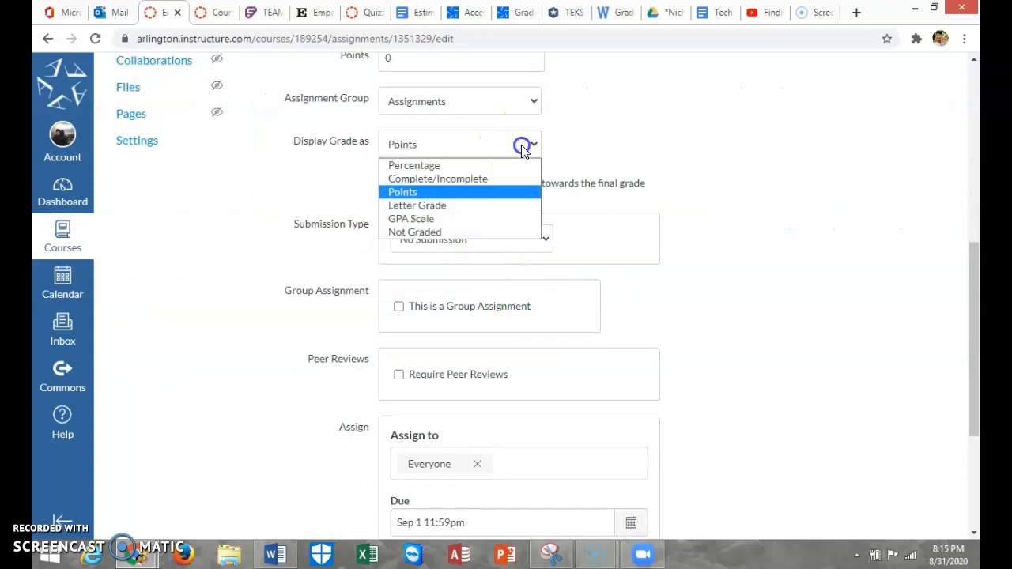
pyautogui.click(455, 180)
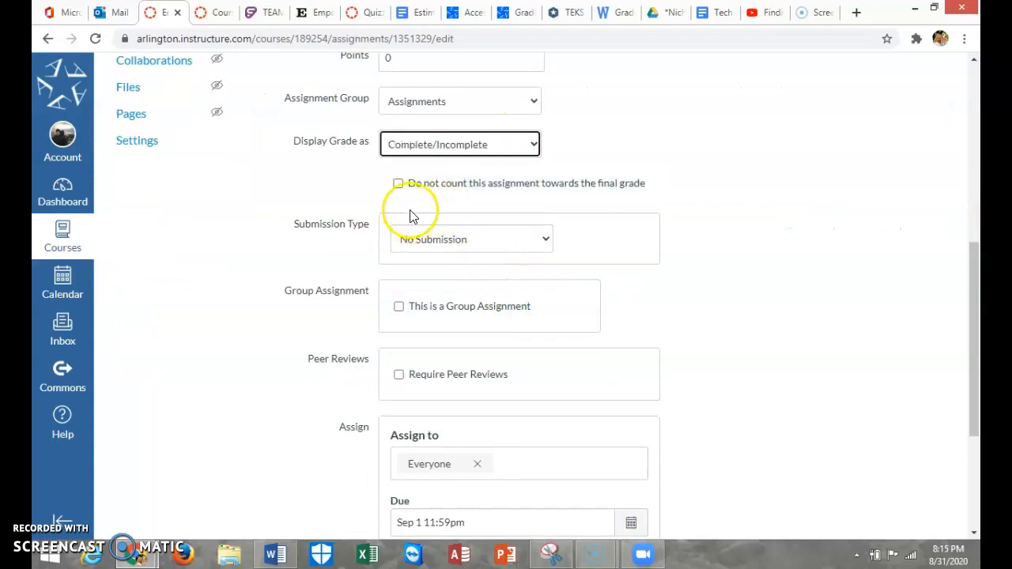
pyautogui.click(399, 185)
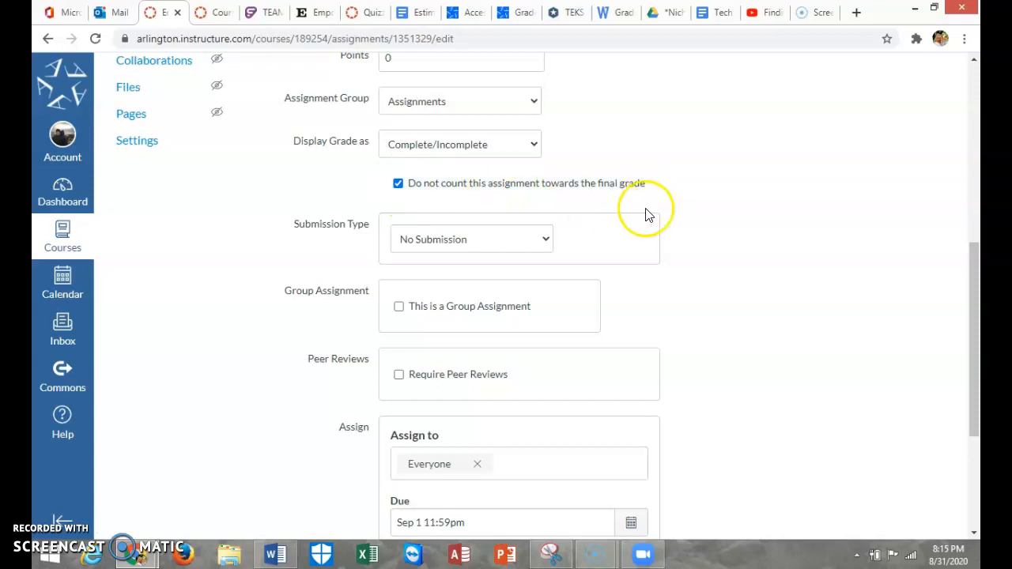
# Step: Set the submission type to Online with Text Entry and Media Recordings allowed, and save the assignment without publishing
pyautogui.click(536, 242)
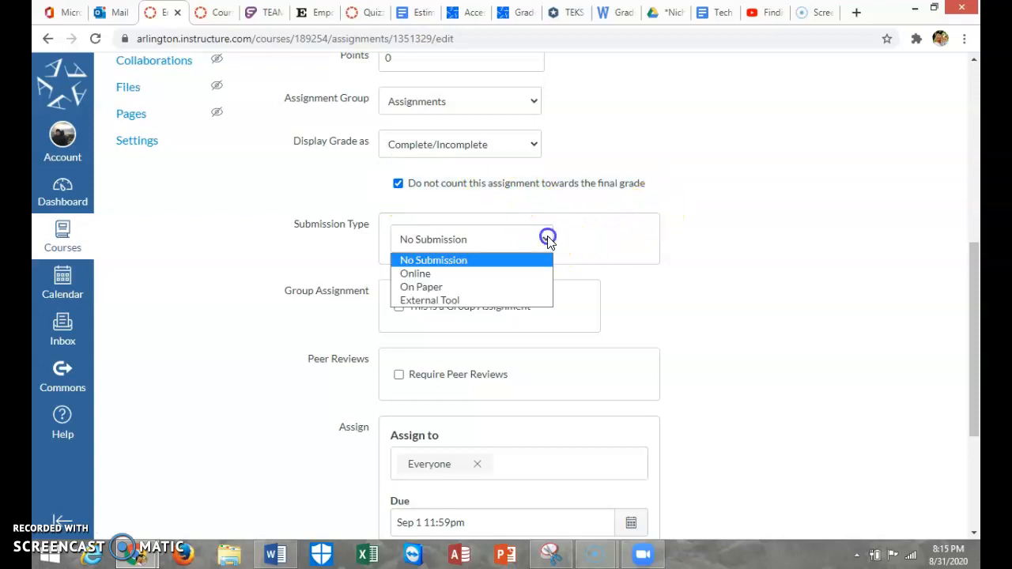
pyautogui.click(441, 275)
pyautogui.click(398, 303)
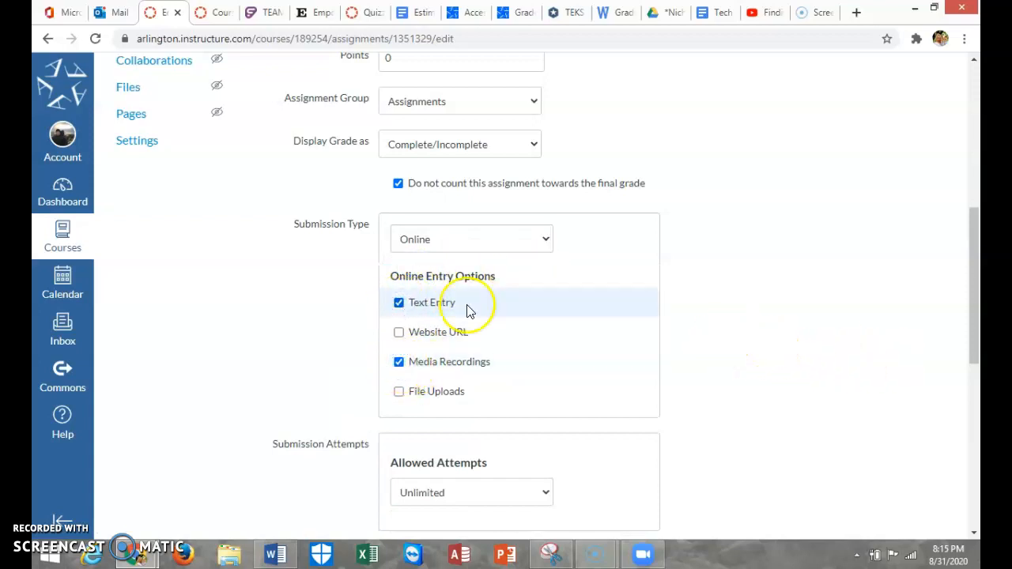
pyautogui.scroll(-2, 745, 306)
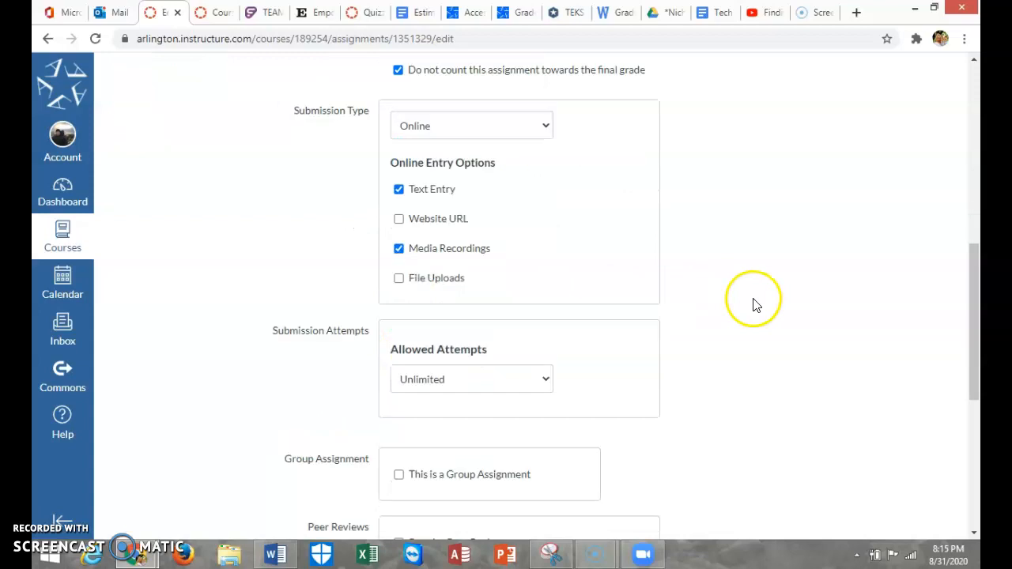
pyautogui.scroll(-2, 720, 306)
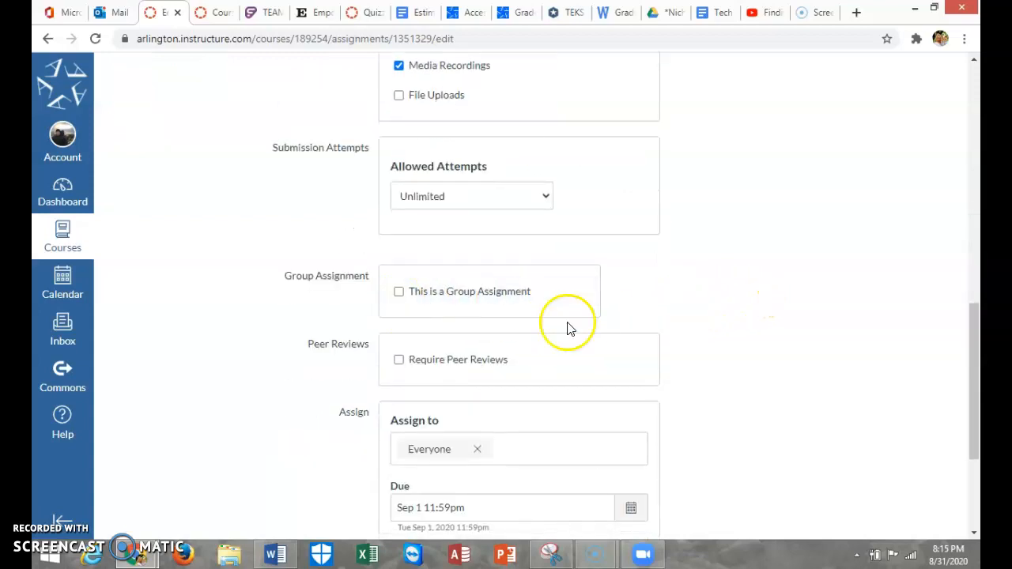
pyautogui.scroll(-1, 554, 324)
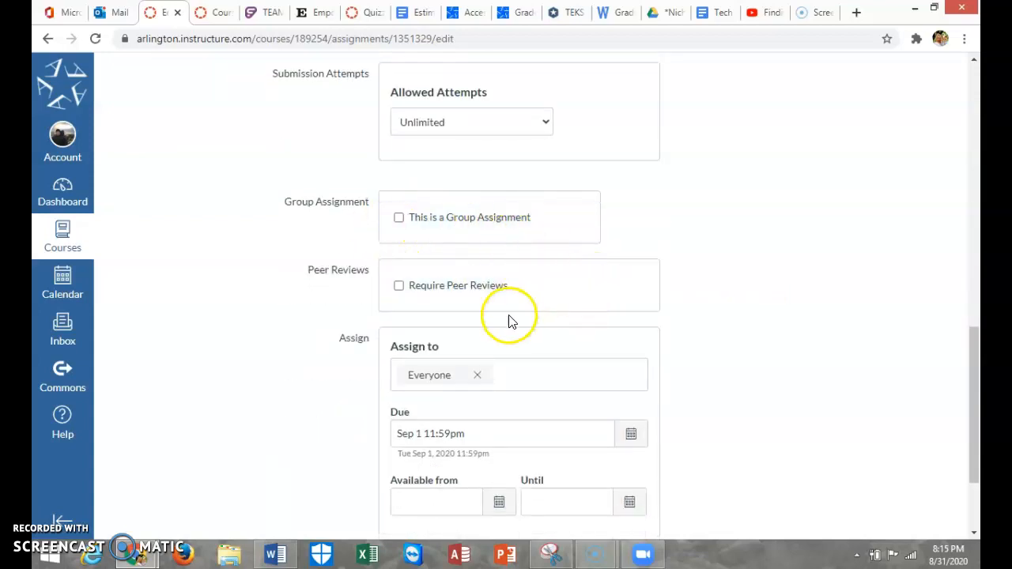
pyautogui.scroll(-2, 603, 362)
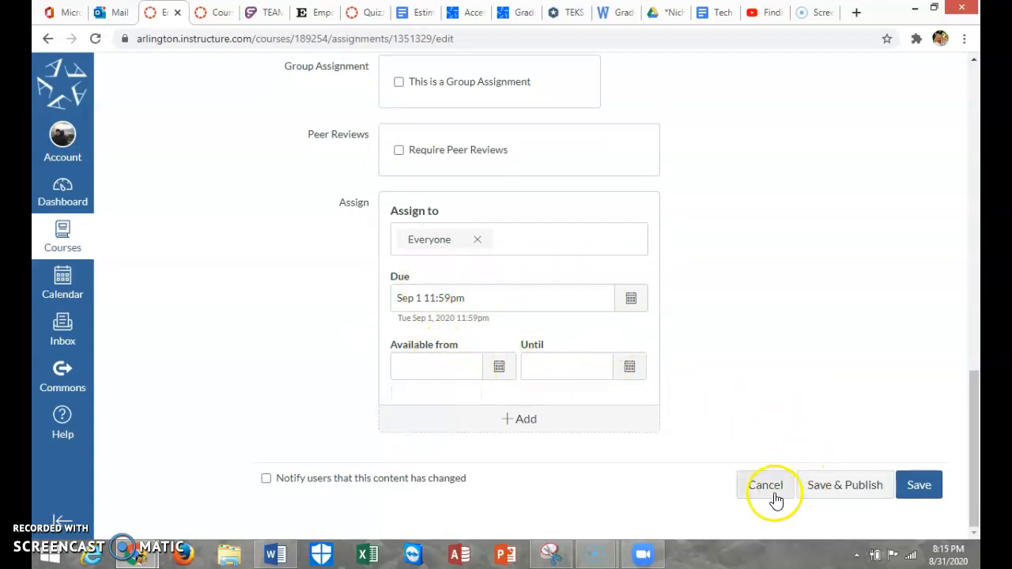
pyautogui.click(910, 487)
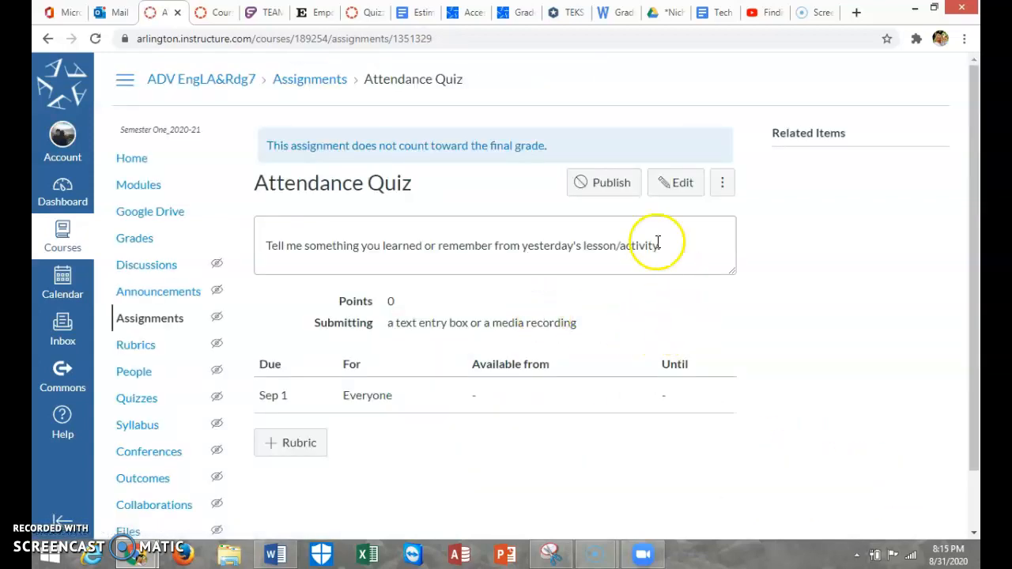
# Step: Return to the course modules and add the first listed Attendance Quiz assignment to the August 31 - September 4 module
pyautogui.click(138, 184)
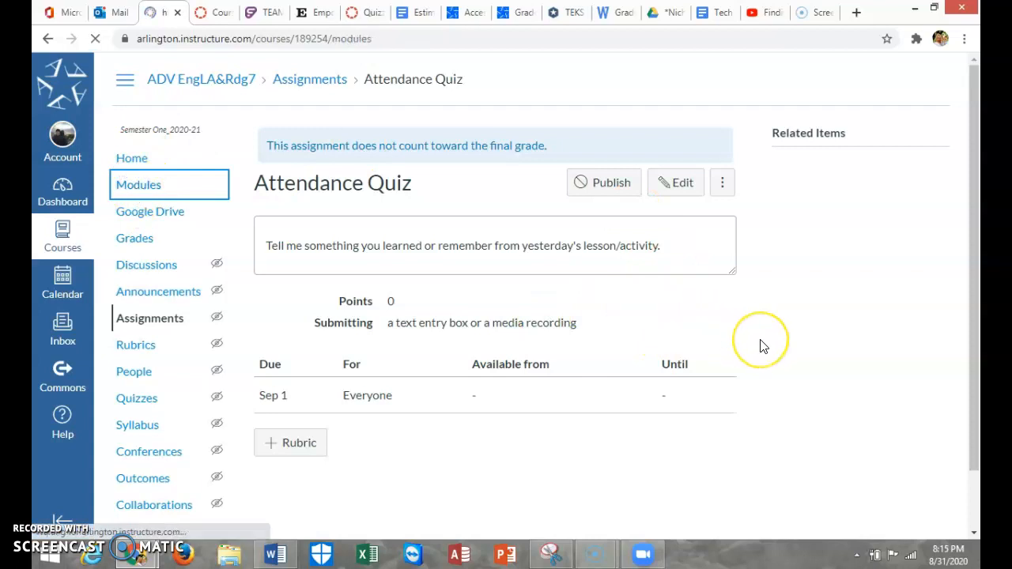
pyautogui.scroll(-3, 763, 346)
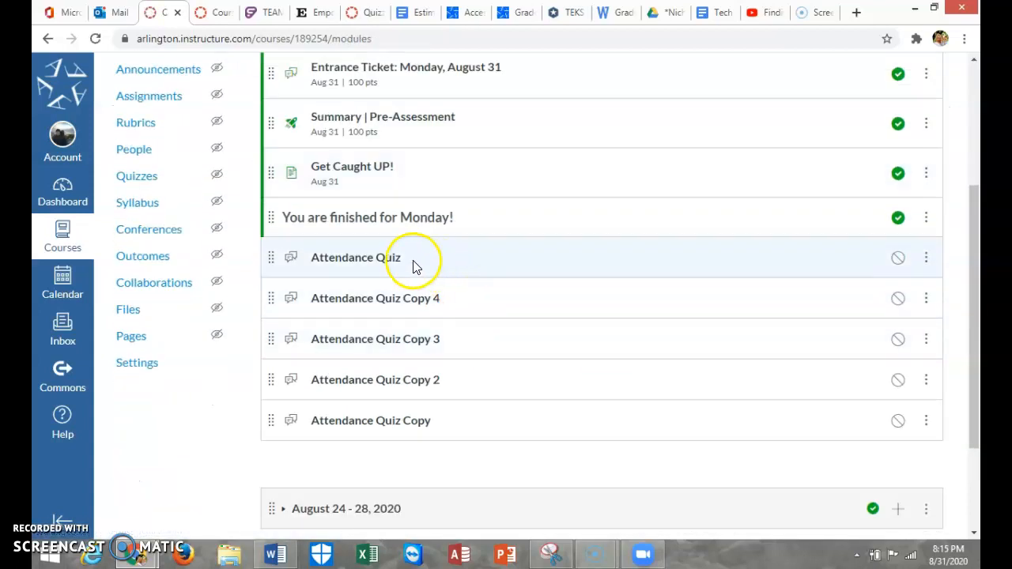
pyautogui.scroll(2, 526, 308)
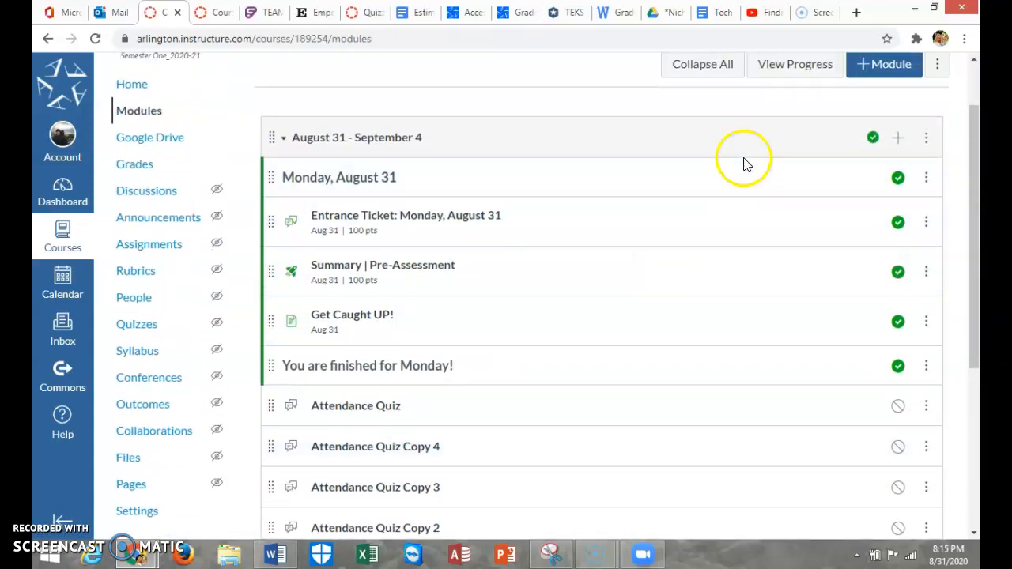
pyautogui.click(894, 138)
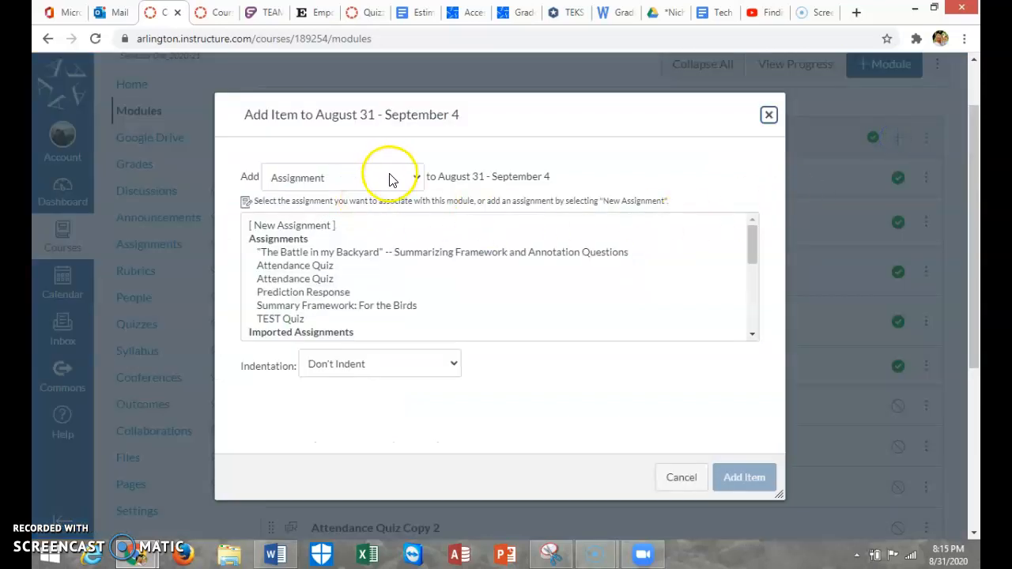
pyautogui.click(324, 266)
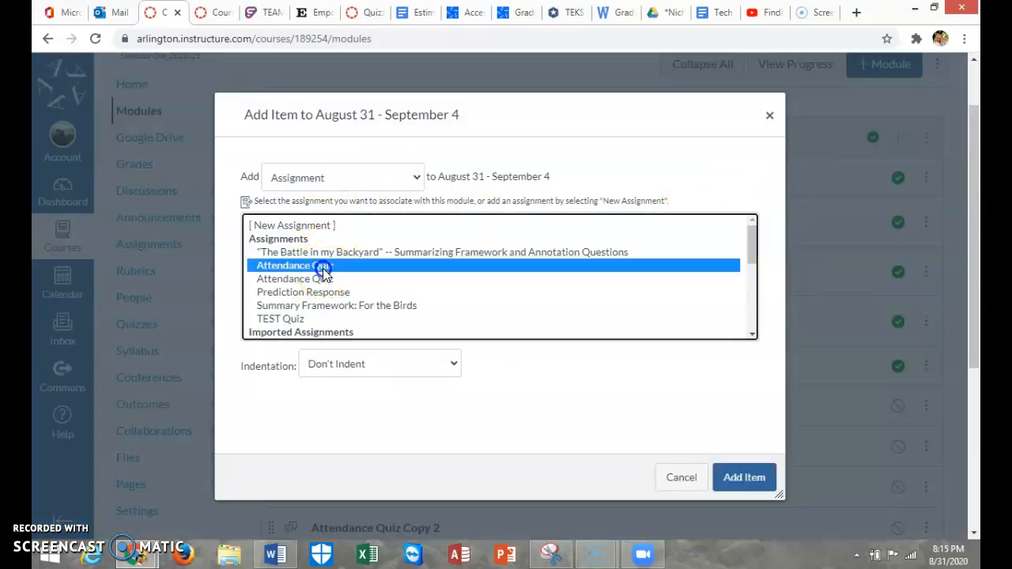
pyautogui.click(727, 476)
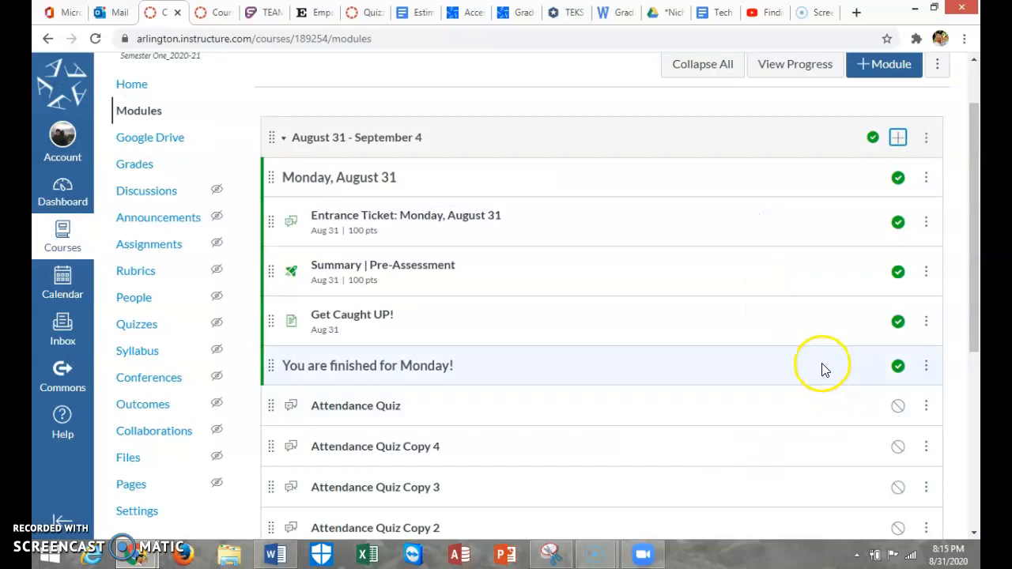
# Step: Open the Attendance Quiz item just added to the module to check it, and return to the modules
pyautogui.scroll(-3, 820, 366)
pyautogui.click(378, 390)
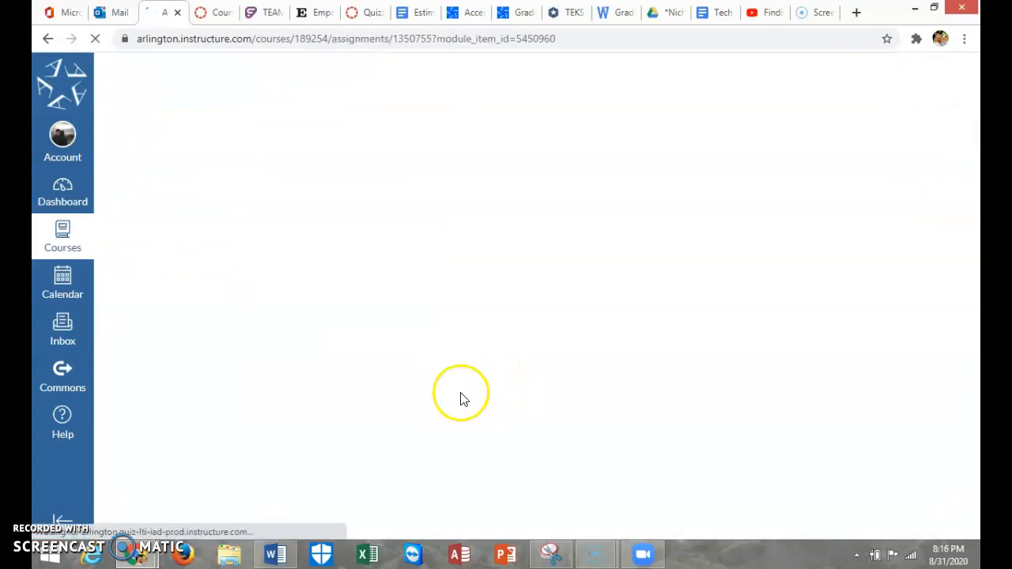
pyautogui.click(50, 41)
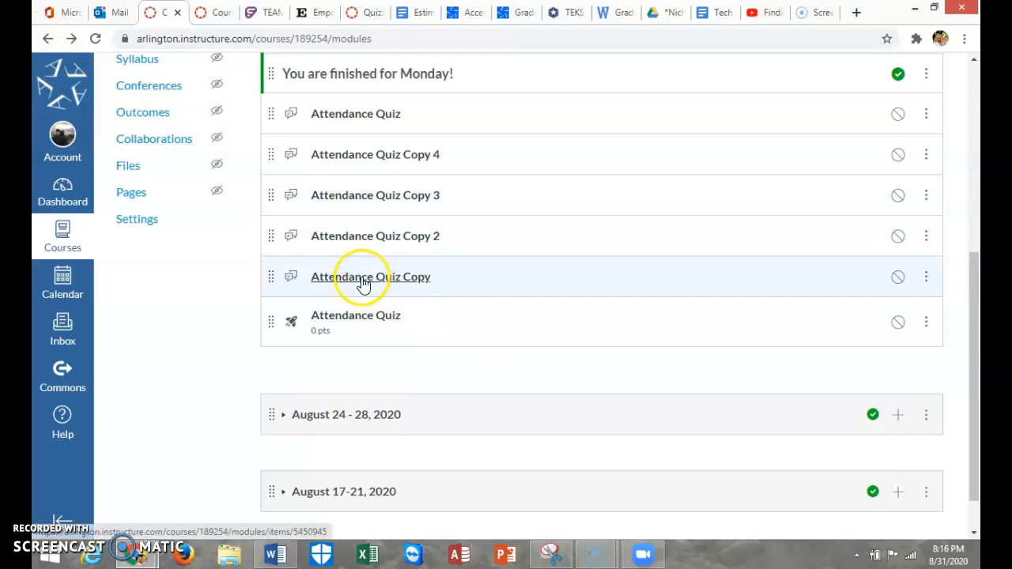
# Step: Add the second listed Attendance Quiz assignment to the August 31 - September 4 module
pyautogui.scroll(2, 343, 240)
pyautogui.scroll(2, 344, 240)
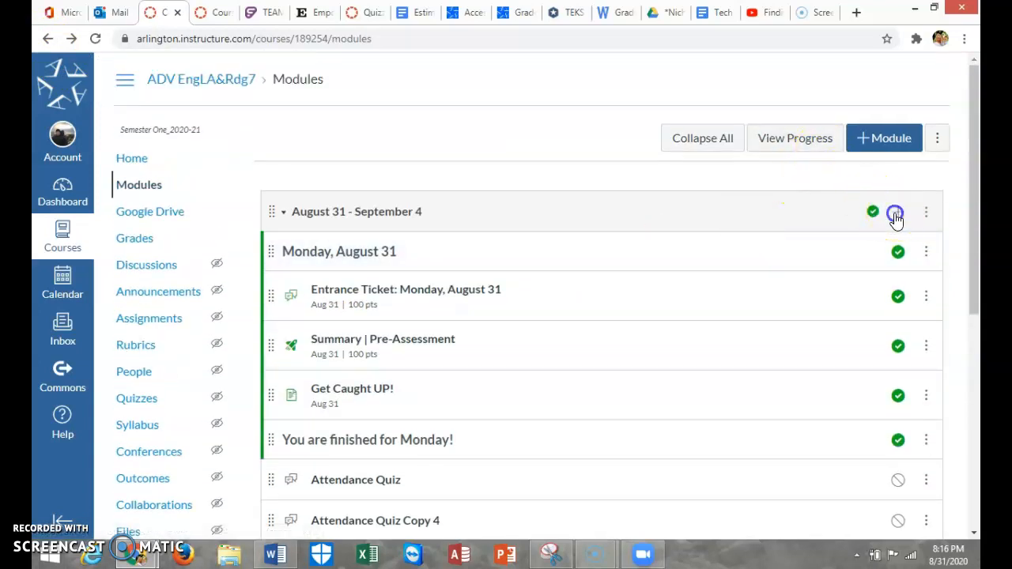
pyautogui.click(895, 214)
pyautogui.click(419, 179)
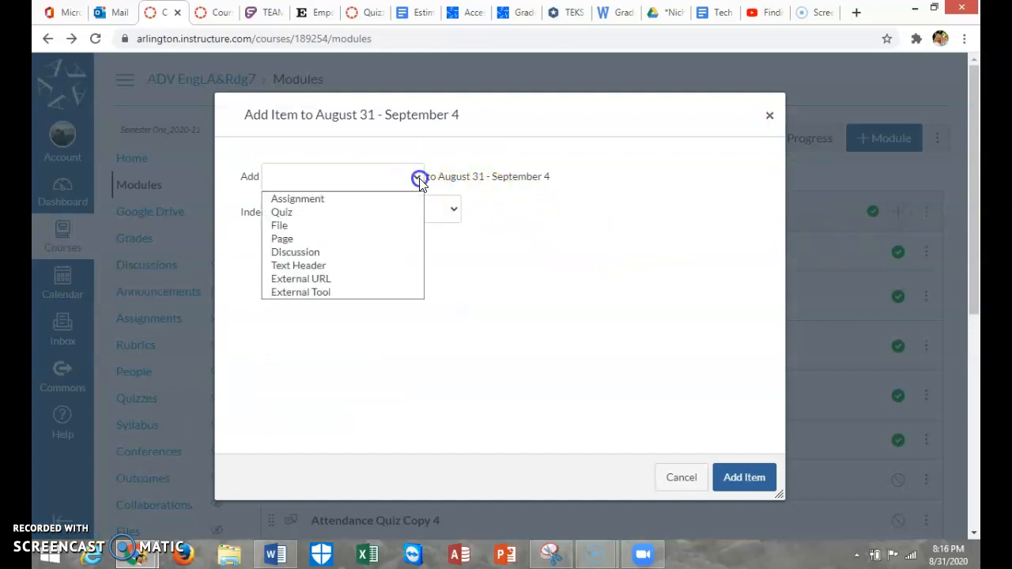
pyautogui.click(370, 201)
pyautogui.click(324, 280)
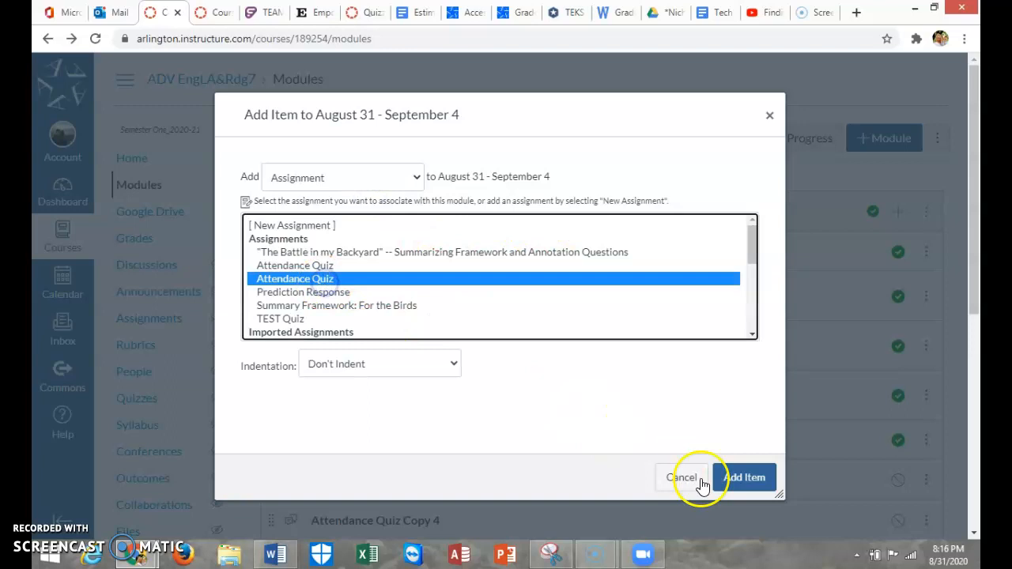
pyautogui.click(744, 477)
# Step: Open the Attendance Quiz assignment due Sep 1 from the module to check its details, and return to the modules
pyautogui.scroll(-3, 739, 313)
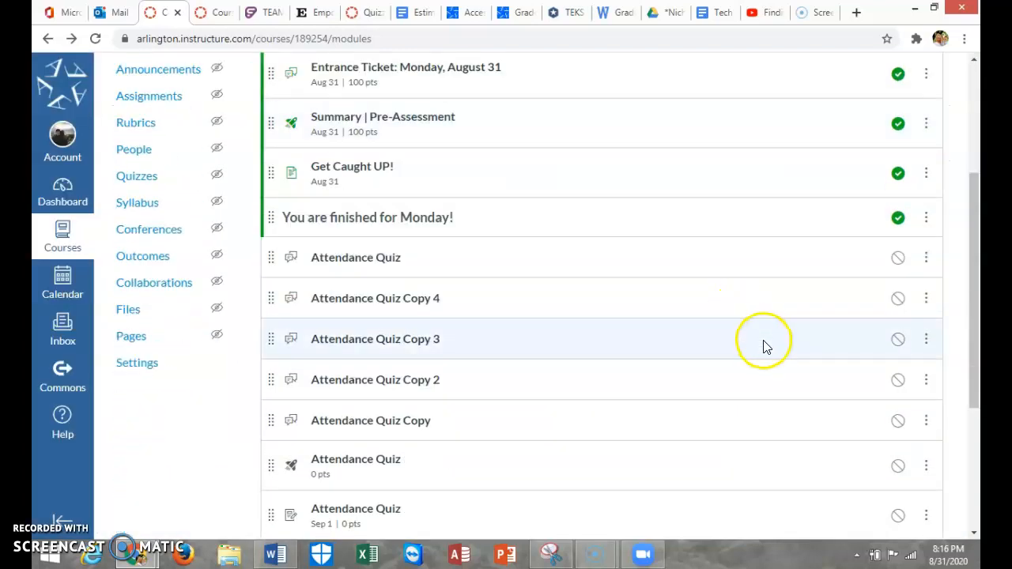
pyautogui.scroll(-1, 764, 346)
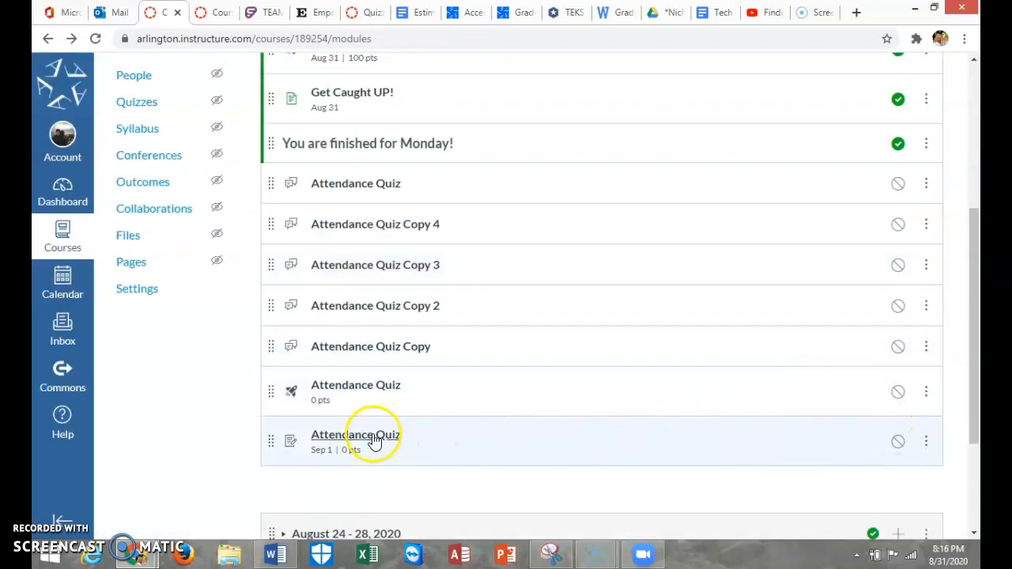
pyautogui.click(373, 435)
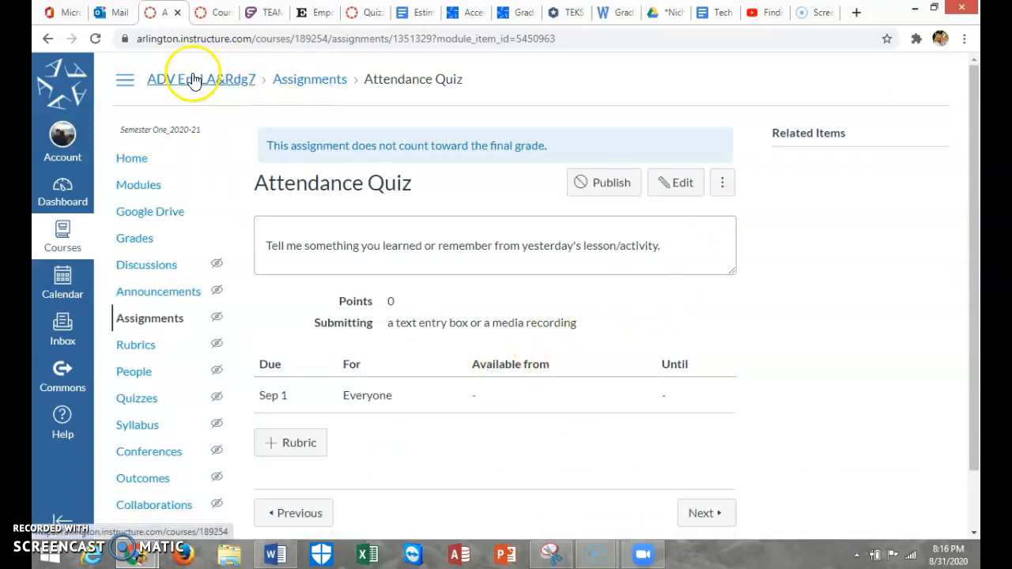
pyautogui.click(133, 190)
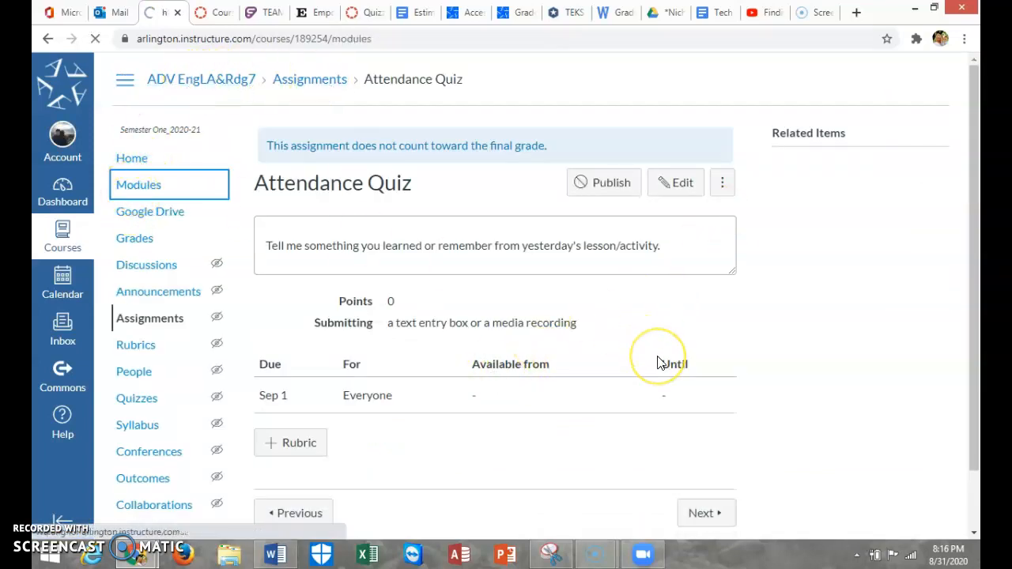
pyautogui.scroll(-4, 657, 361)
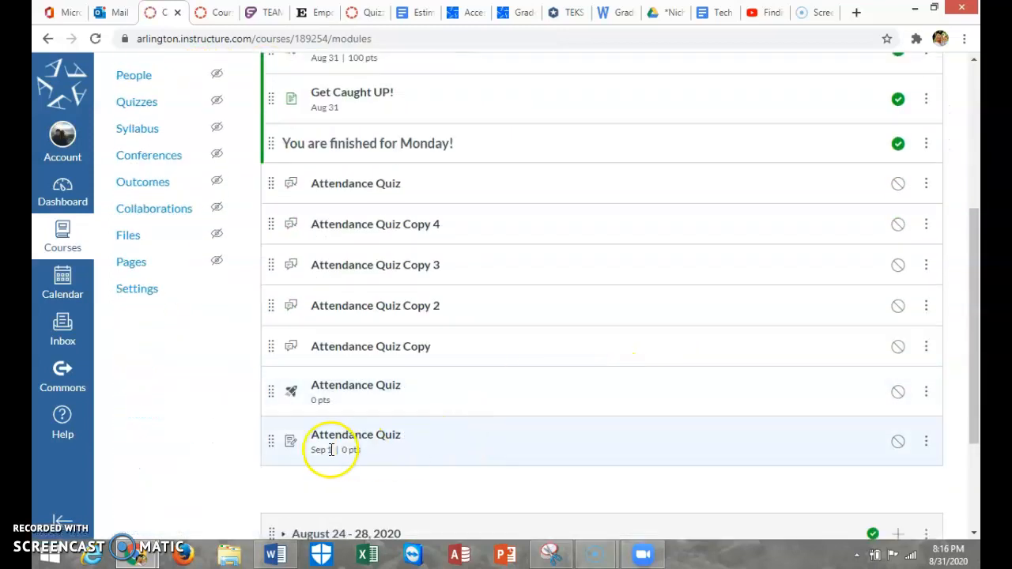
pyautogui.click(926, 440)
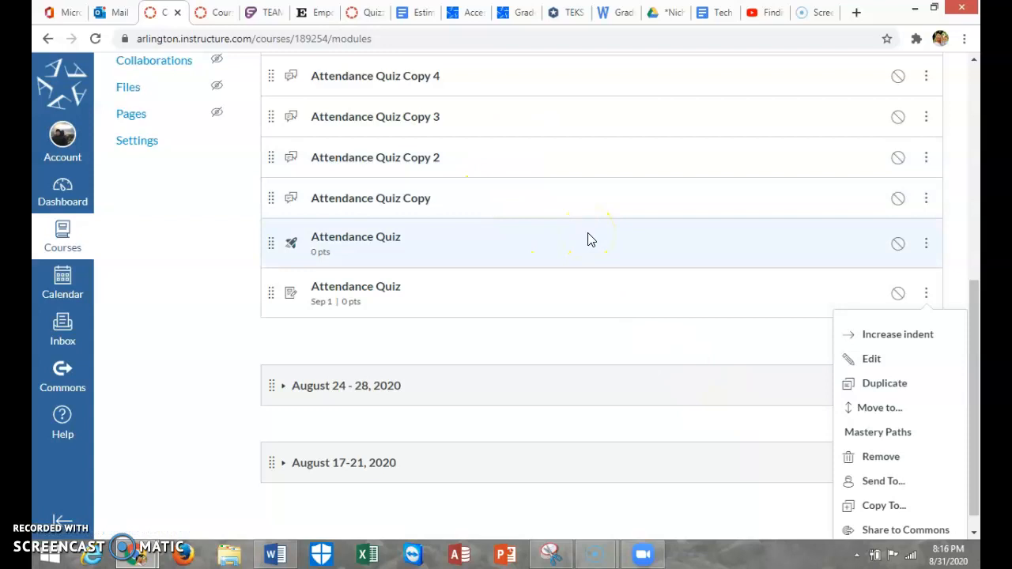
pyautogui.scroll(3, 589, 241)
pyautogui.click(204, 224)
pyautogui.scroll(1, 237, 221)
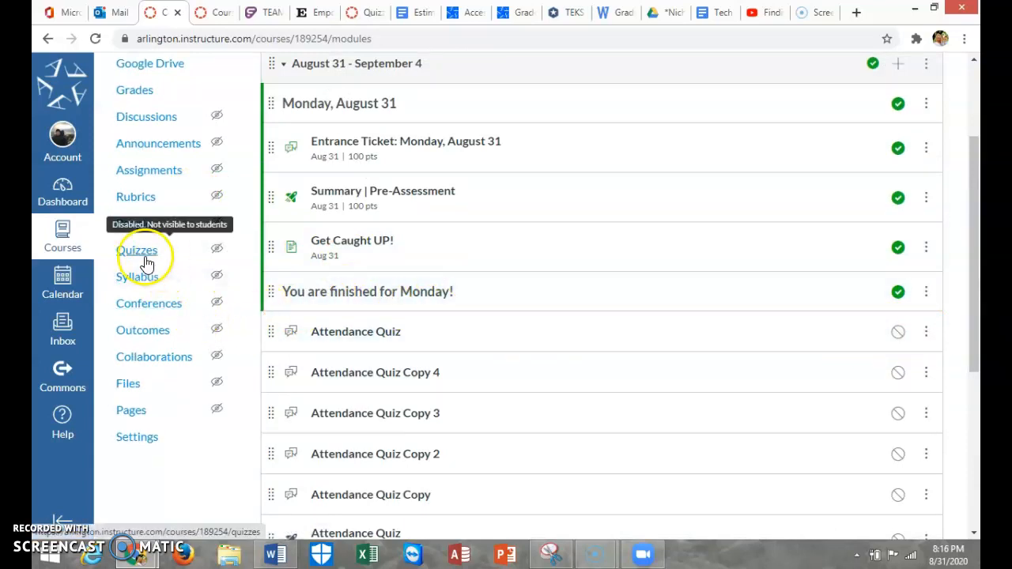
pyautogui.scroll(2, 562, 316)
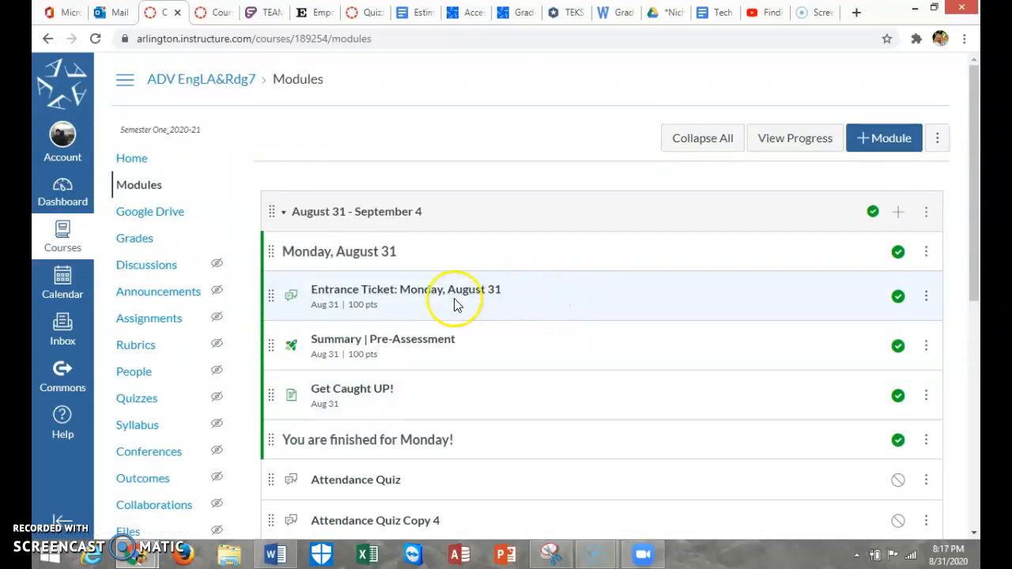
pyautogui.click(129, 401)
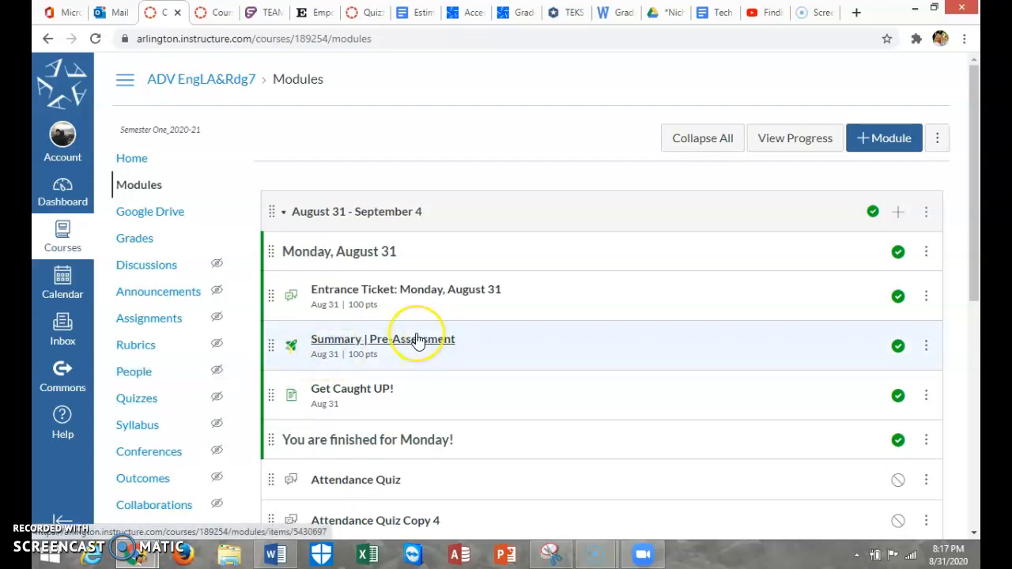
# Step: Add a new quiz named "Attendance Quiz -- Practice" in the Assignments group to the August 31 - September 4 module
pyautogui.click(899, 215)
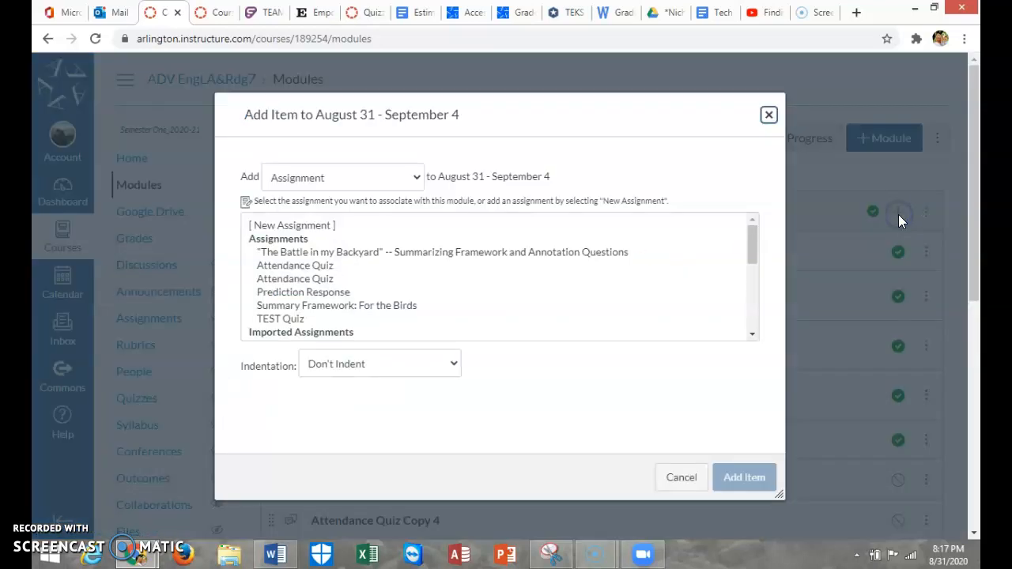
pyautogui.click(418, 179)
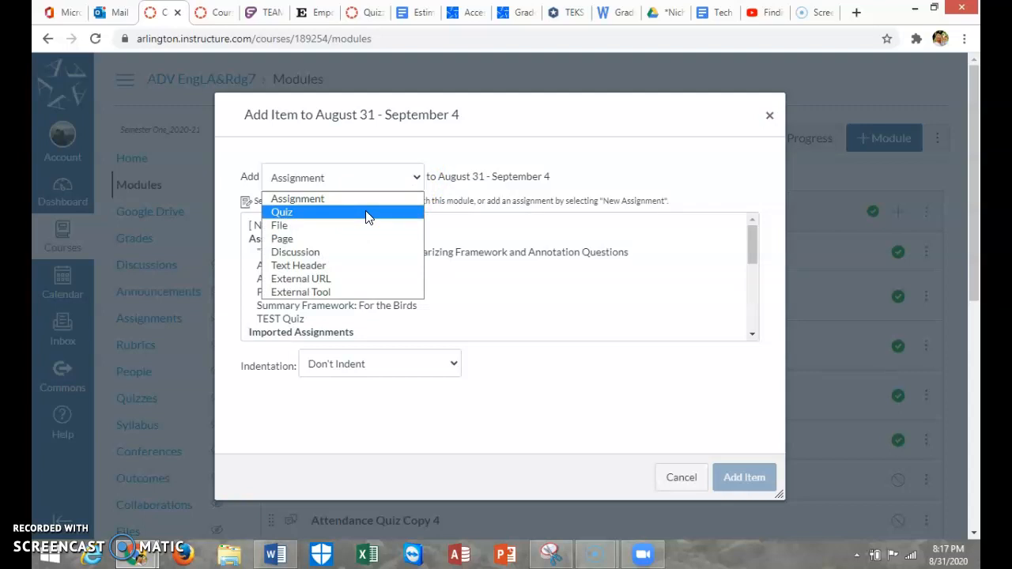
pyautogui.click(314, 214)
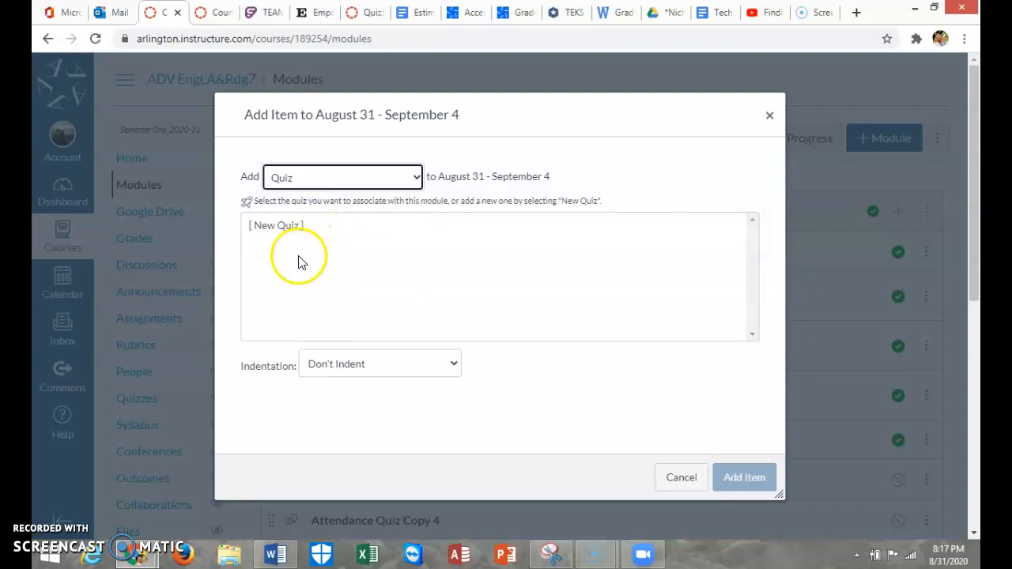
pyautogui.click(291, 229)
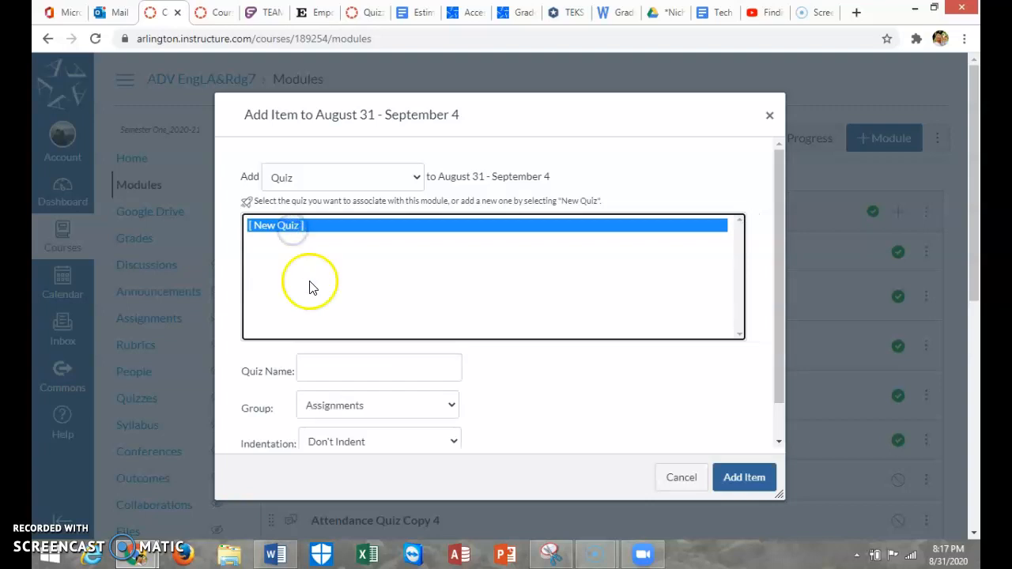
pyautogui.click(332, 370)
pyautogui.write('33333w')
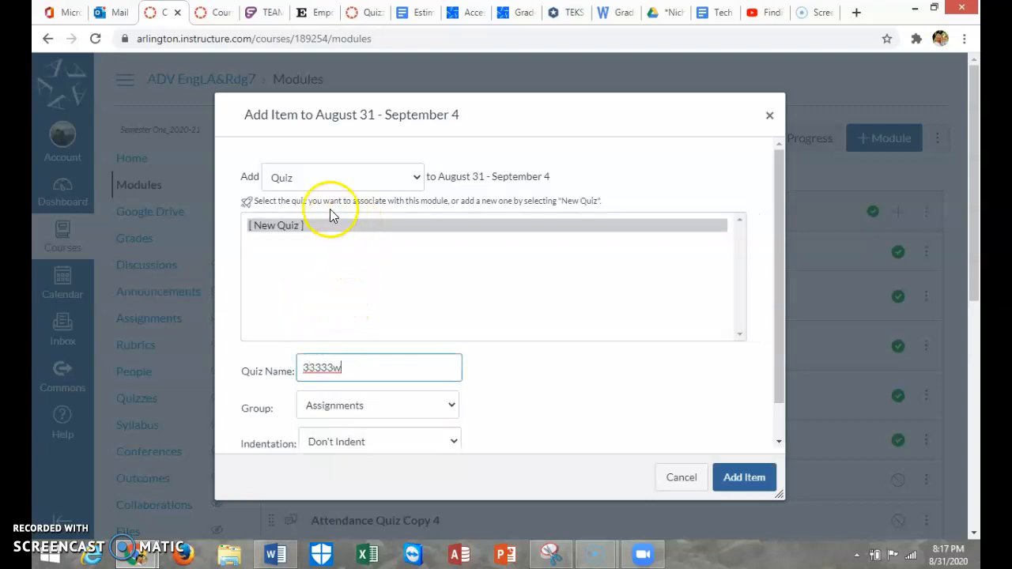
pyautogui.moveTo(378, 367); pyautogui.dragTo(330, 370)
pyautogui.write('Atten')
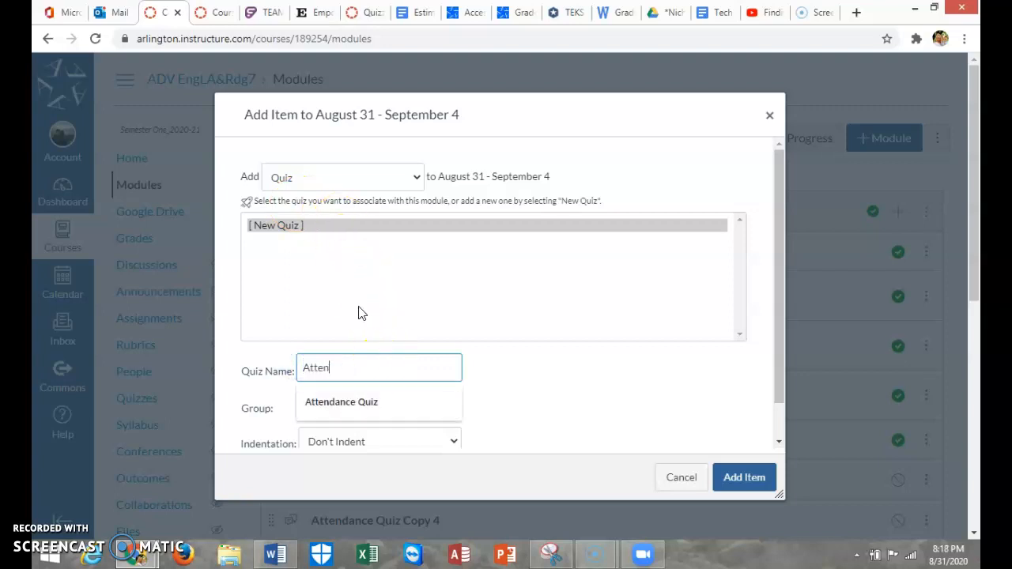
pyautogui.write('dance Quiz -- Practice')
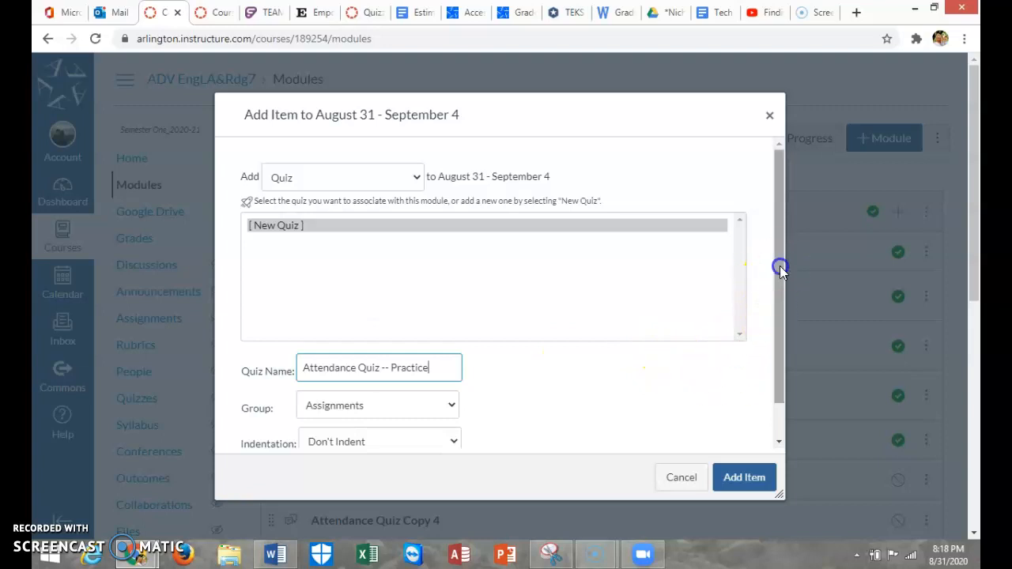
pyautogui.moveTo(774, 326); pyautogui.dragTo(774, 405)
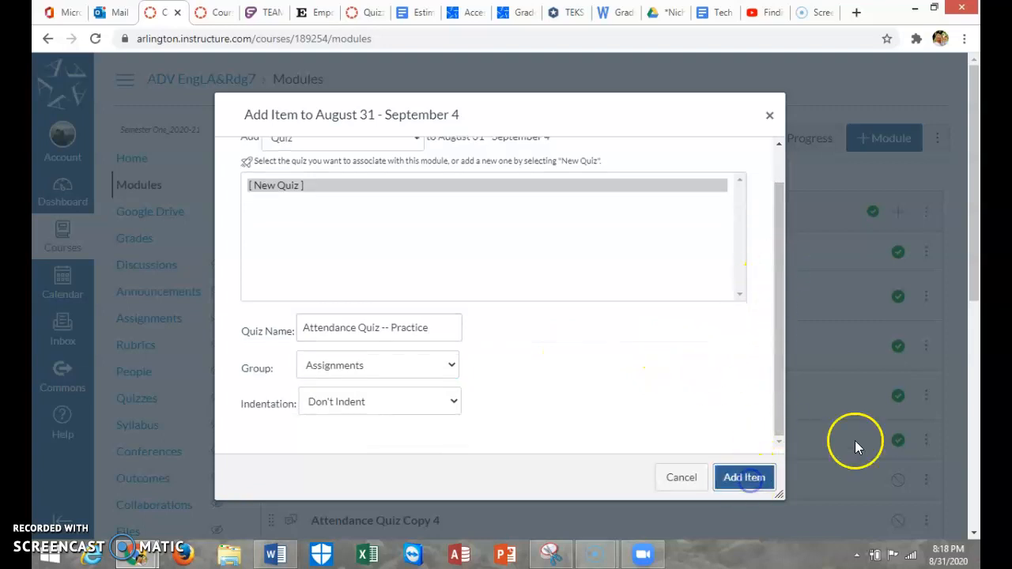
# Step: Open the Attendance Quiz -- Practice quiz for editing and enter the instructions "Do the following question. It's for attendance."
pyautogui.scroll(-4, 714, 355)
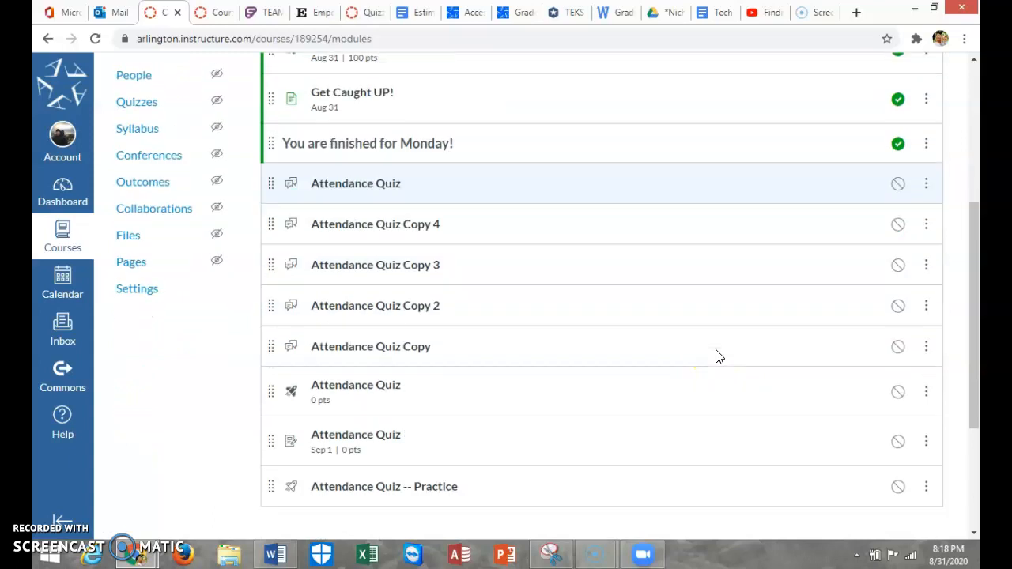
pyautogui.scroll(-1, 701, 357)
pyautogui.click(416, 412)
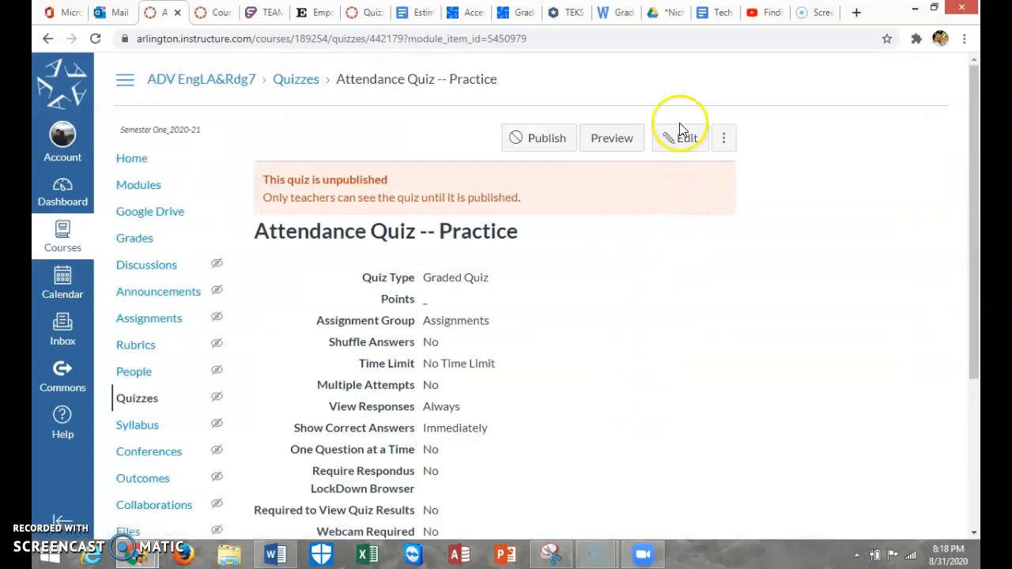
pyautogui.click(685, 138)
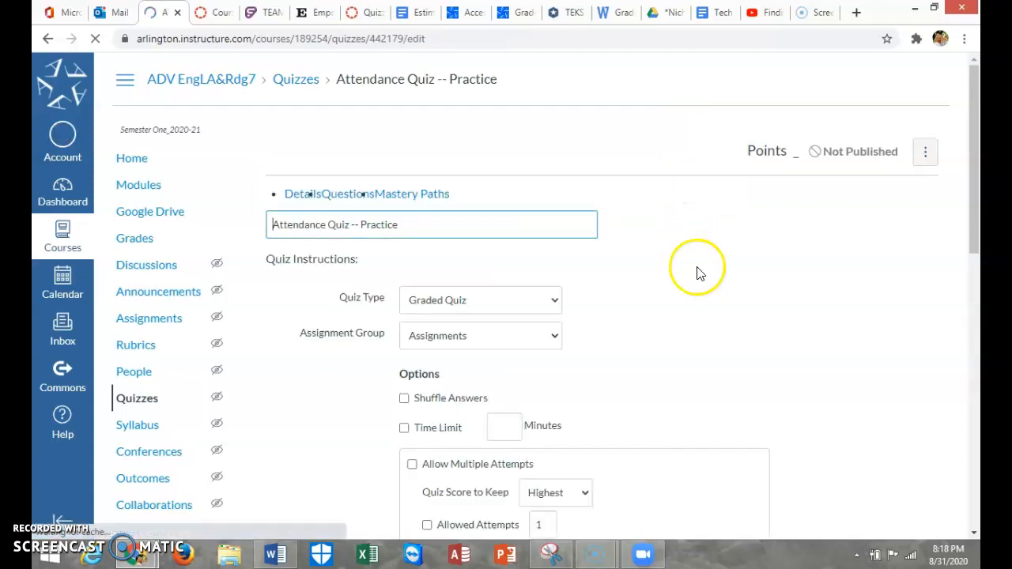
pyautogui.scroll(-2, 687, 273)
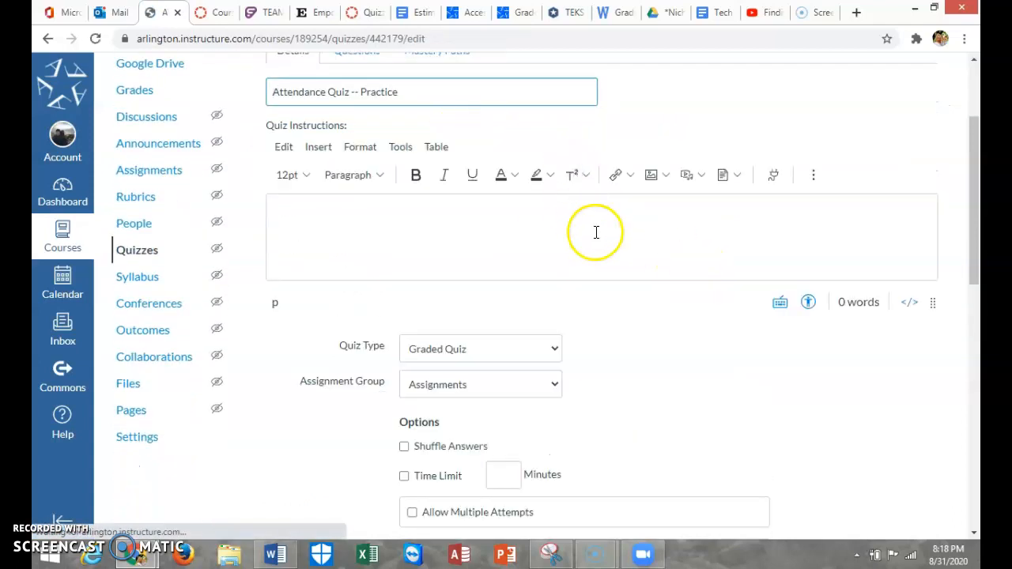
pyautogui.click(388, 220)
pyautogui.rightClick(388, 222)
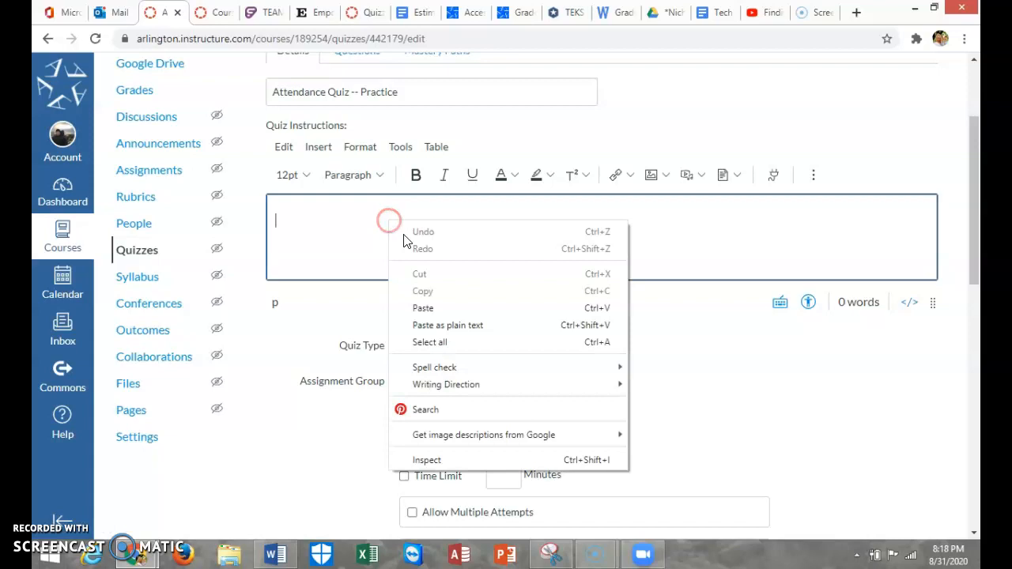
pyautogui.click(346, 219)
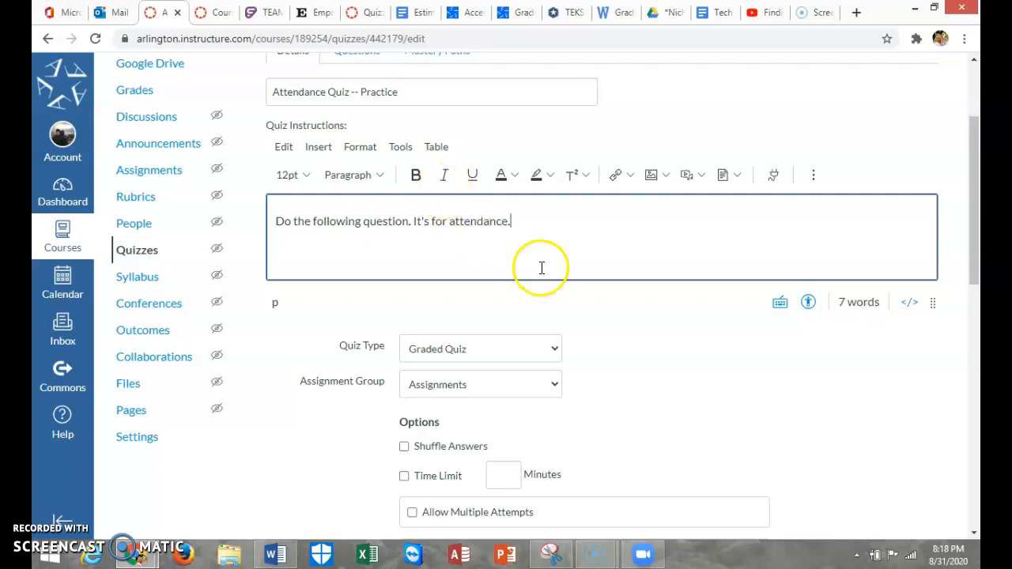
# Step: Set the quiz type to Ungraded Survey
pyautogui.scroll(-2, 538, 265)
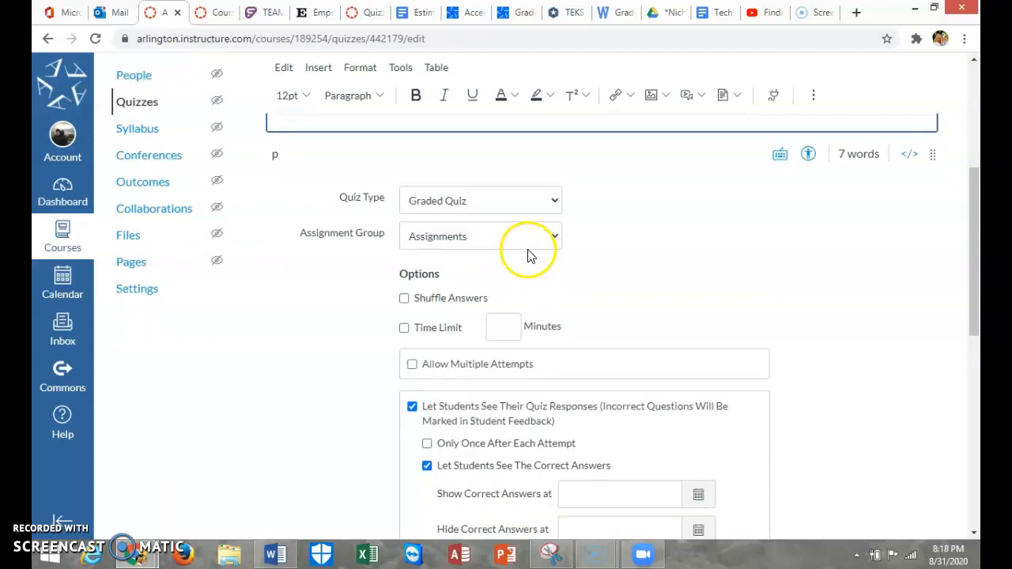
pyautogui.click(553, 202)
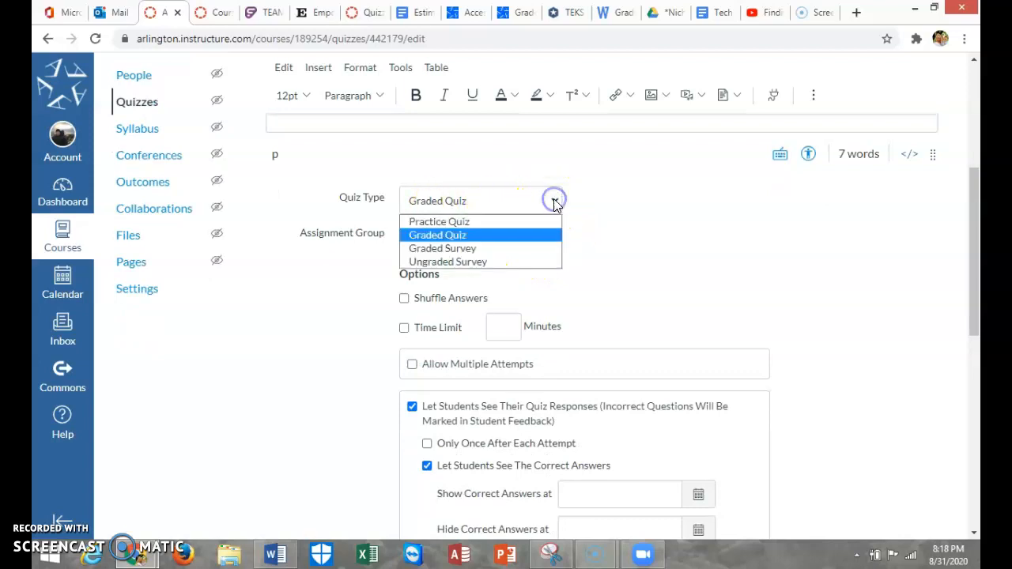
pyautogui.click(477, 262)
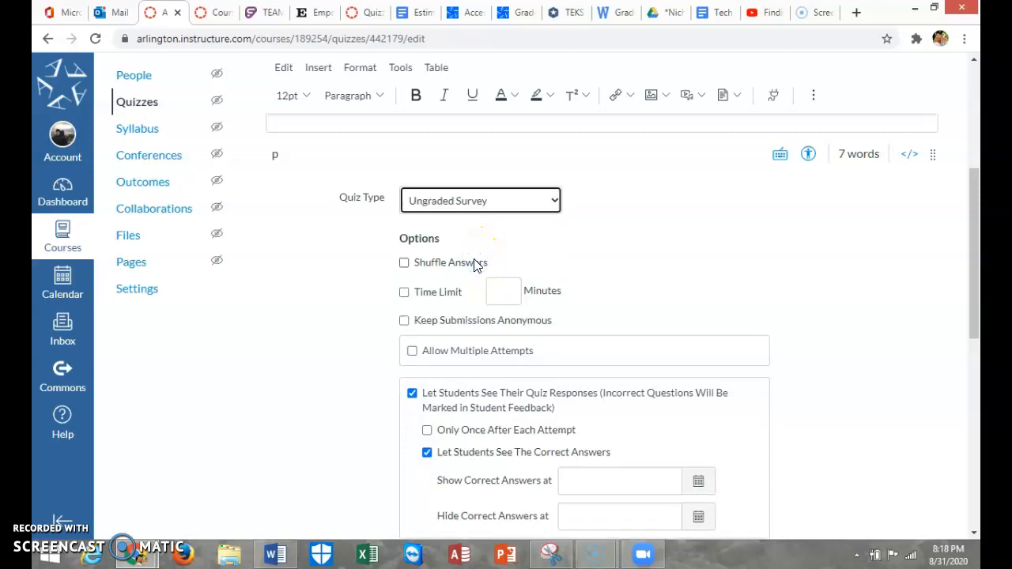
# Step: Turn off letting students see their quiz responses, and save the quiz without publishing it
pyautogui.scroll(-1, 634, 276)
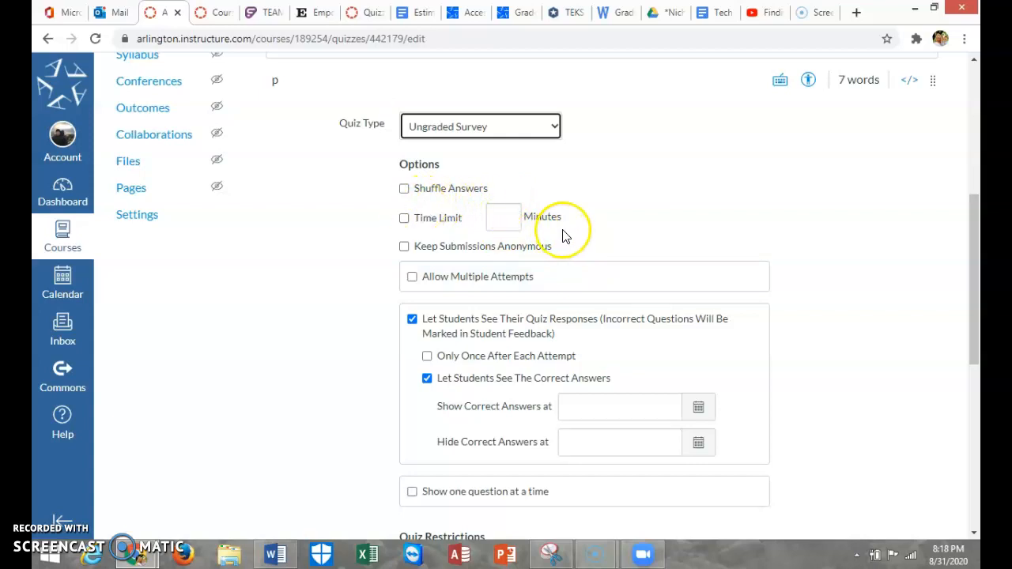
pyautogui.scroll(-1, 564, 236)
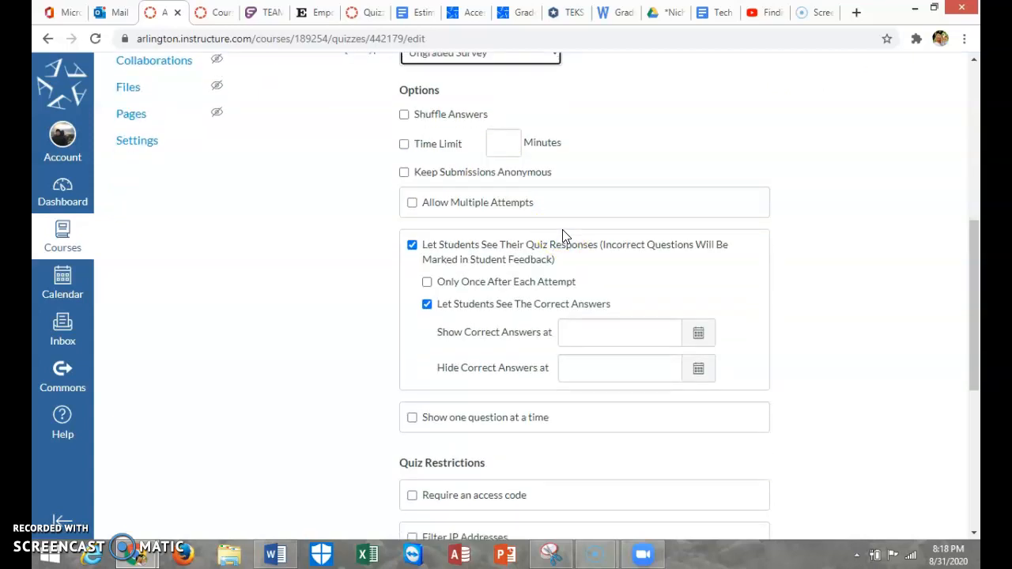
pyautogui.scroll(-1, 566, 229)
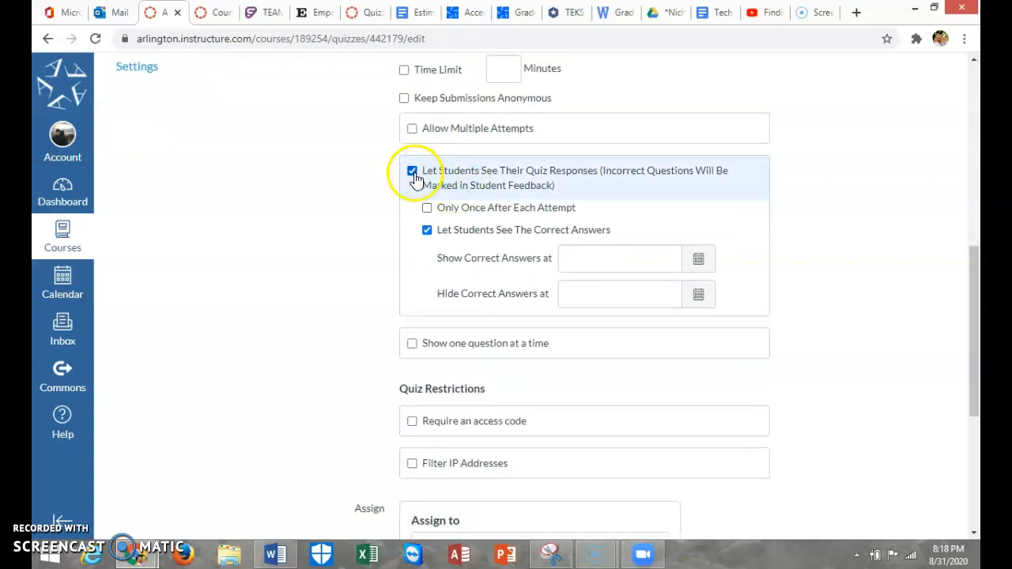
pyautogui.click(413, 173)
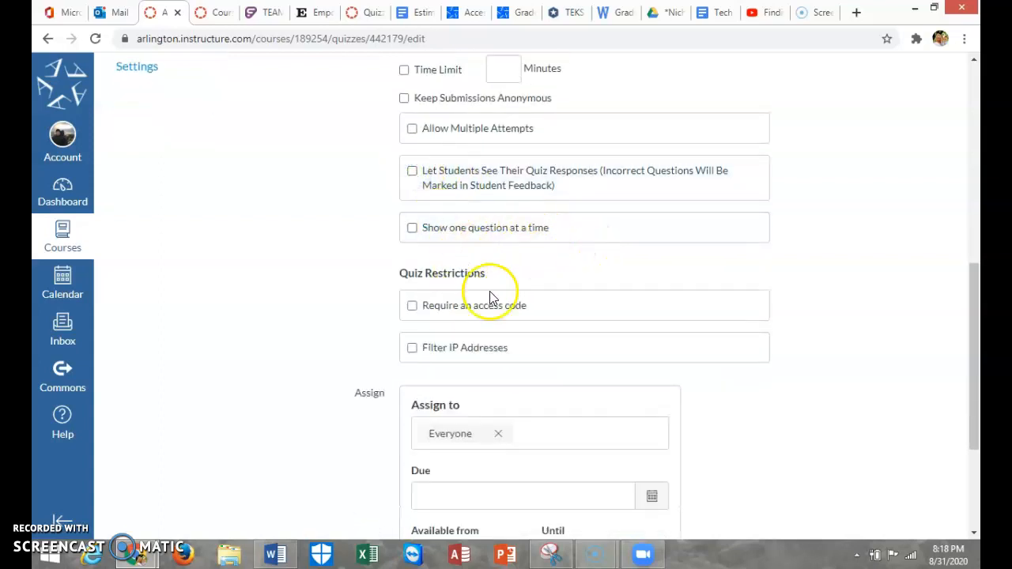
pyautogui.scroll(-2, 566, 316)
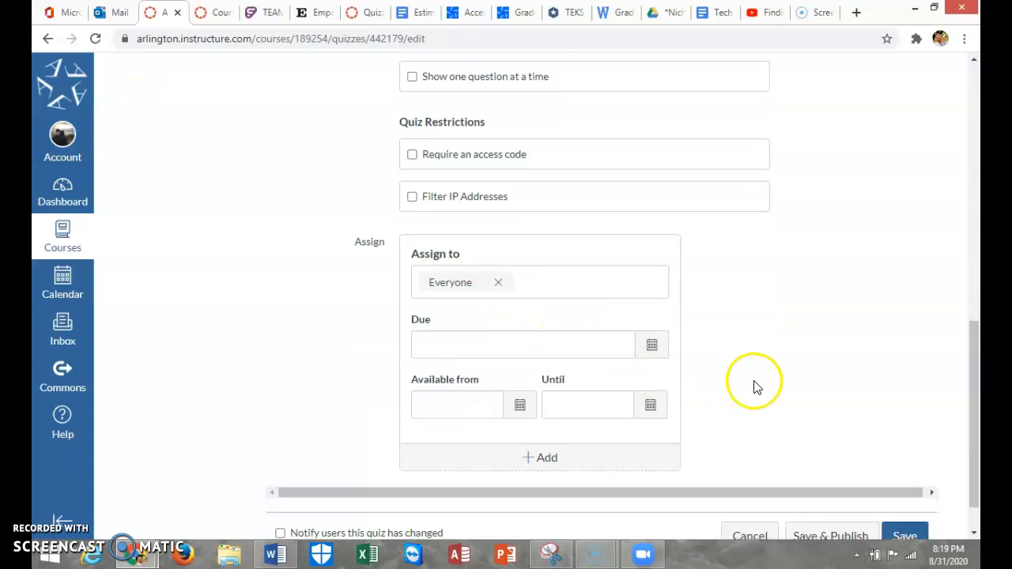
pyautogui.scroll(-1, 752, 384)
pyautogui.click(909, 488)
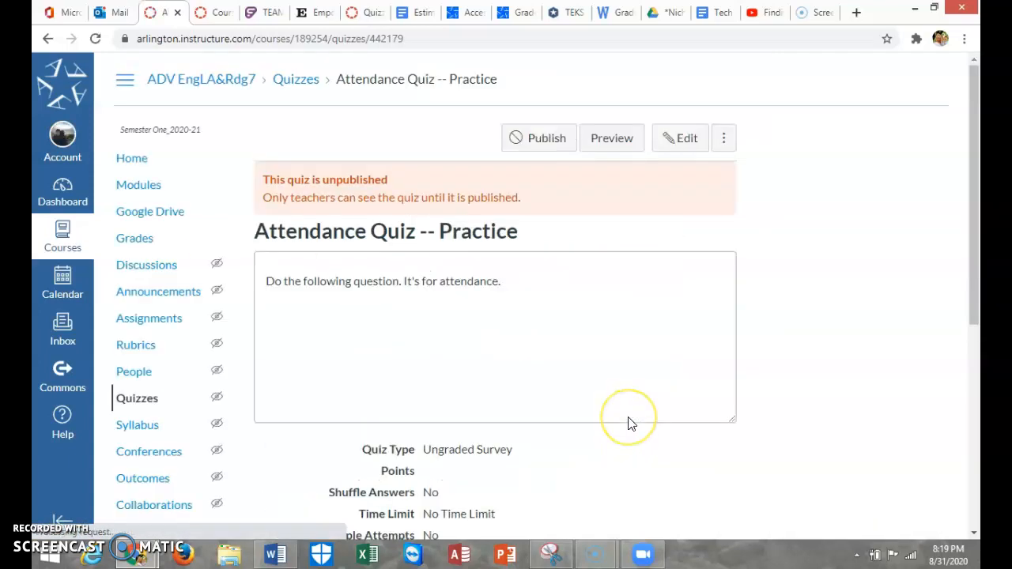
# Step: Reopen the quiz for editing and add a question reading "Tell me something you learned or remember from yesterday's lesson/activity."
pyautogui.click(688, 142)
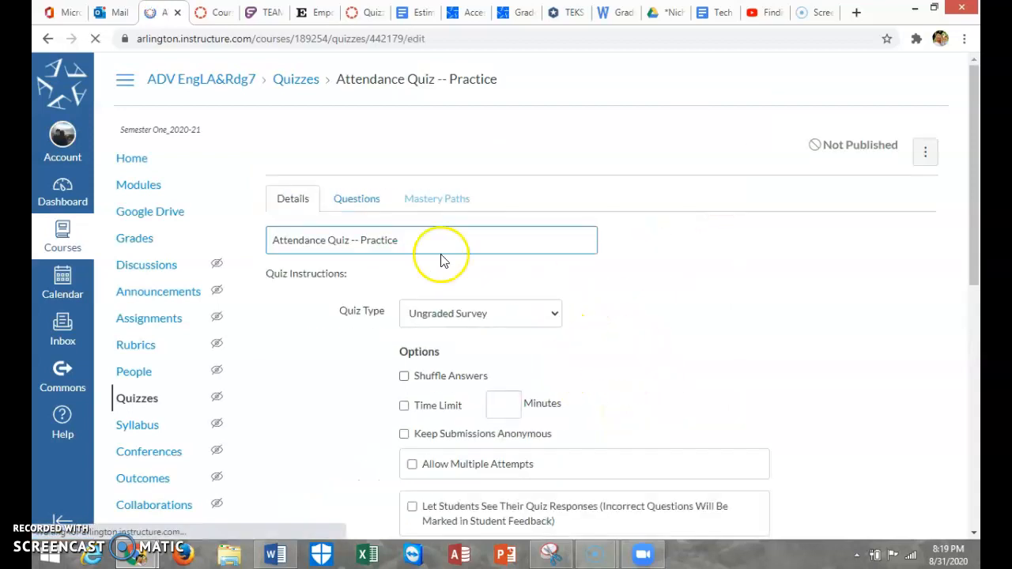
pyautogui.click(360, 200)
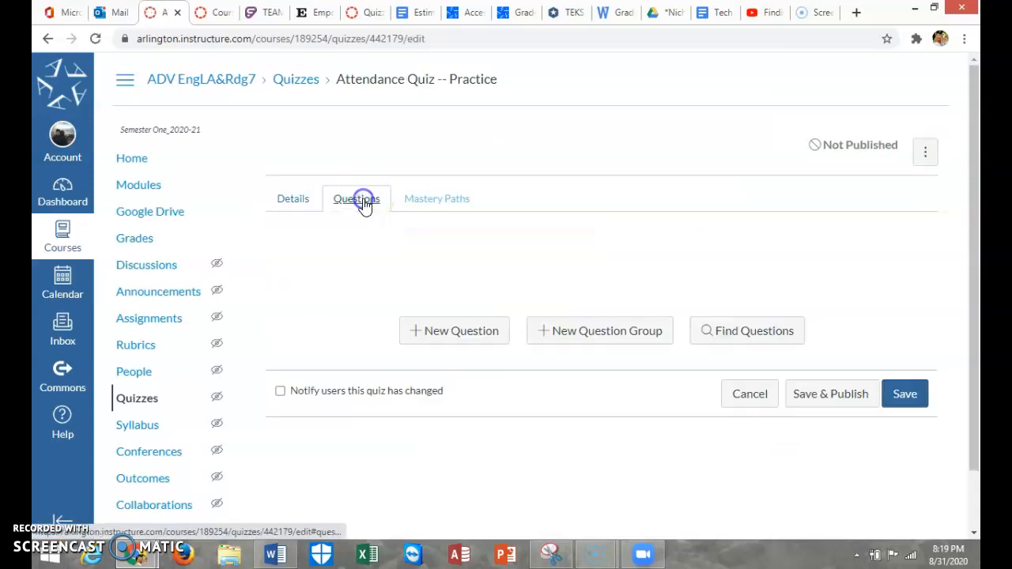
pyautogui.click(471, 337)
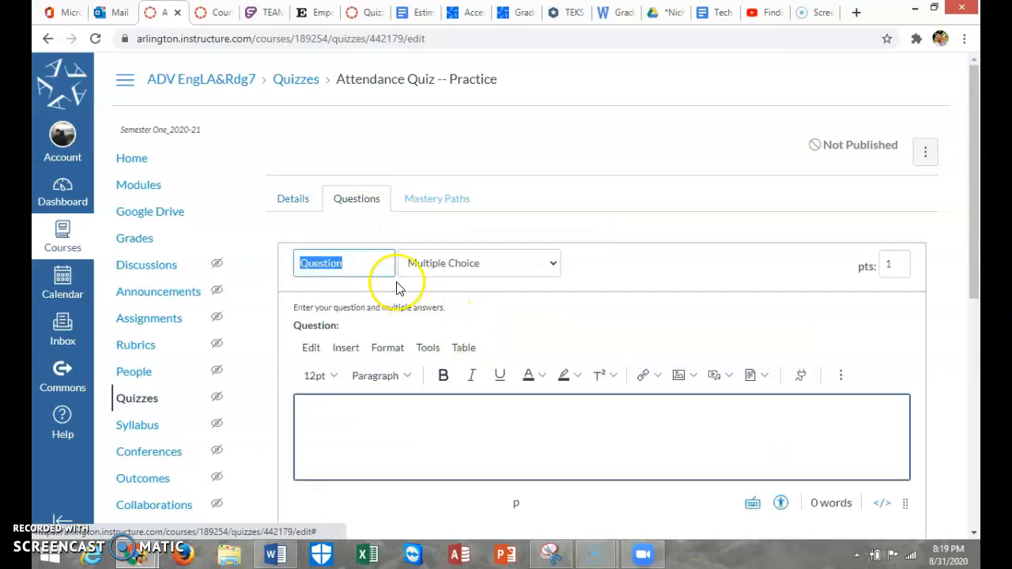
pyautogui.rightClick(374, 413)
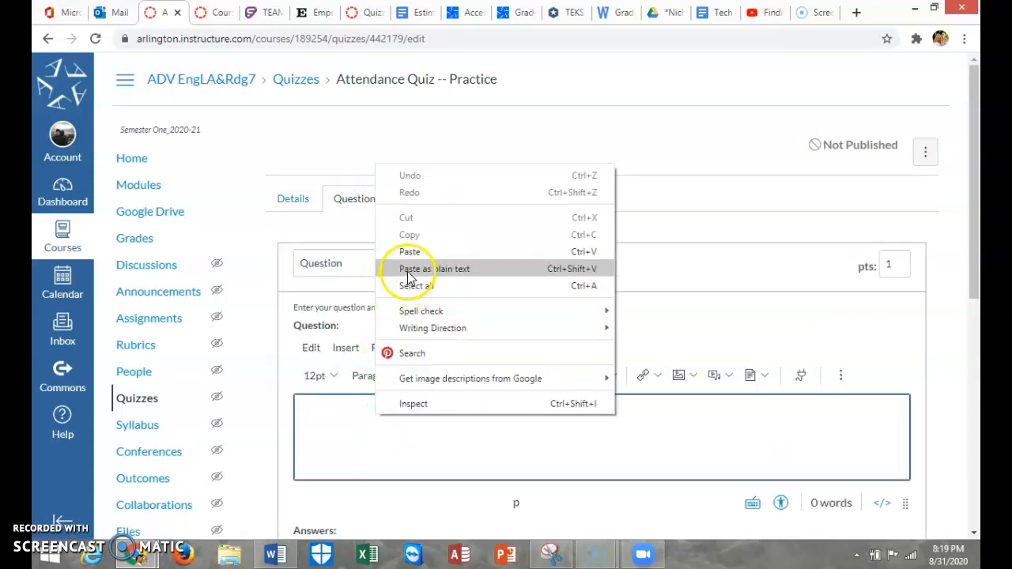
pyautogui.click(409, 259)
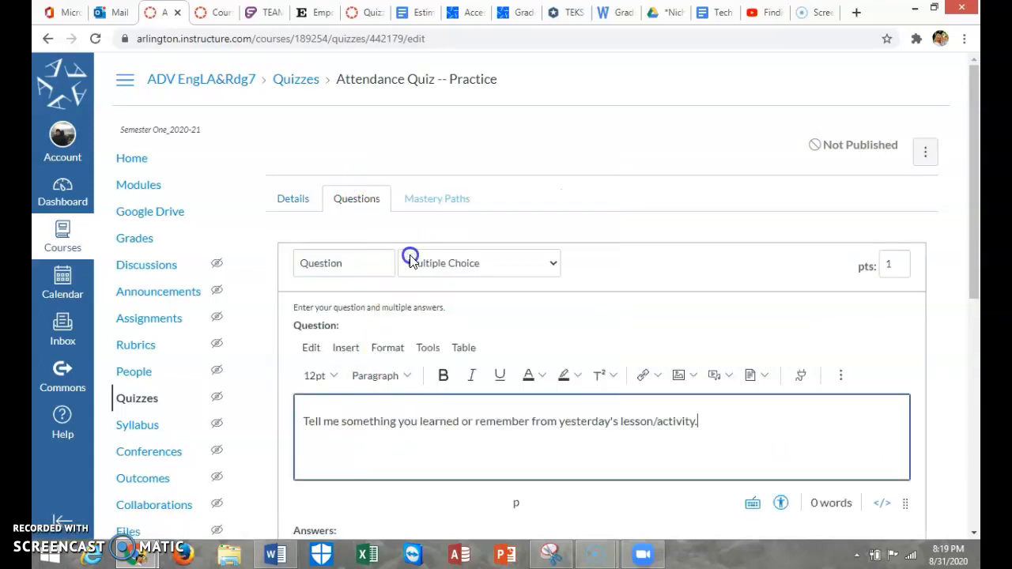
# Step: Set the question type to Essay Question, update the question, and save the quiz without publishing it
pyautogui.click(551, 269)
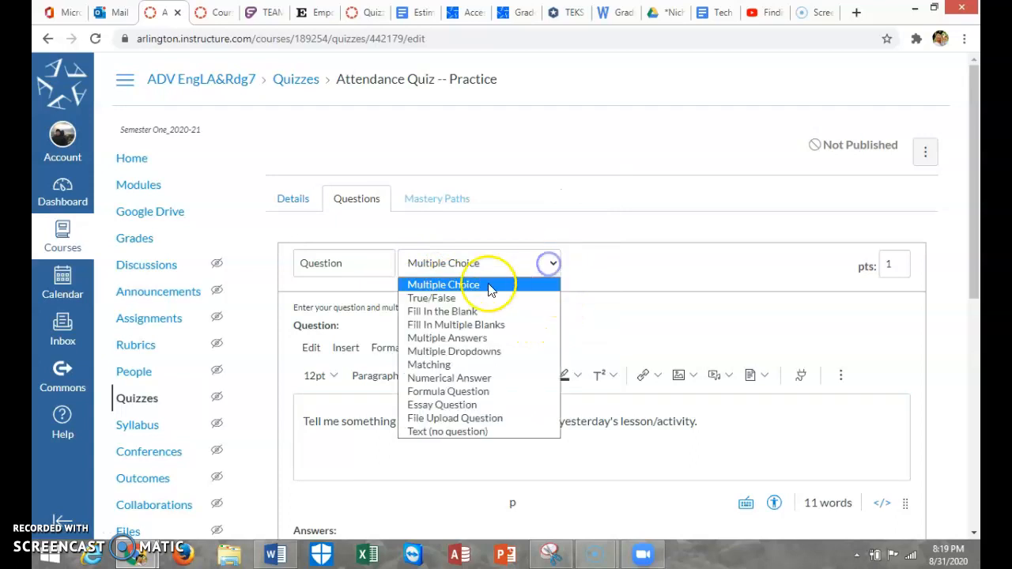
pyautogui.click(476, 406)
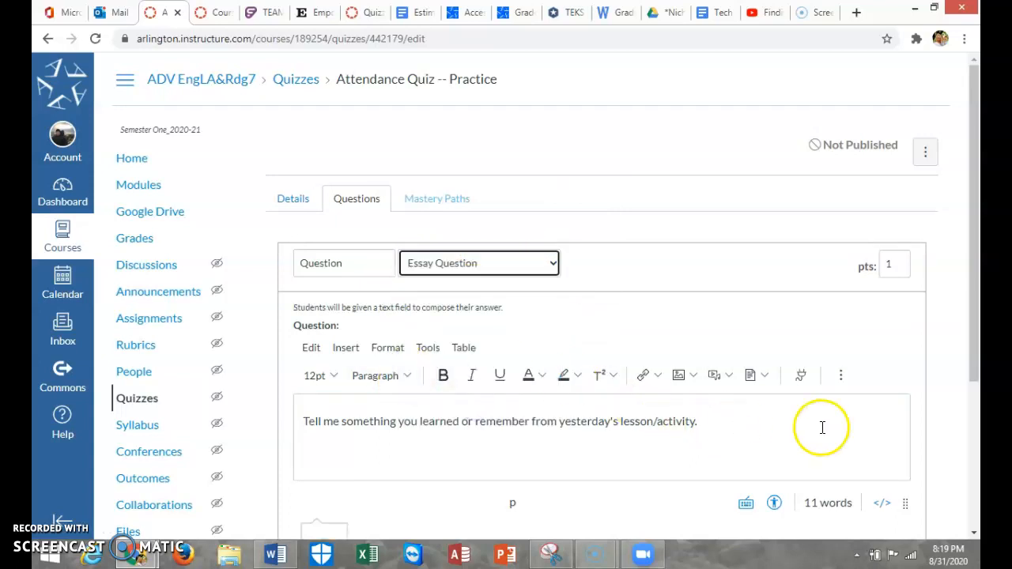
pyautogui.scroll(-3, 814, 424)
pyautogui.click(394, 341)
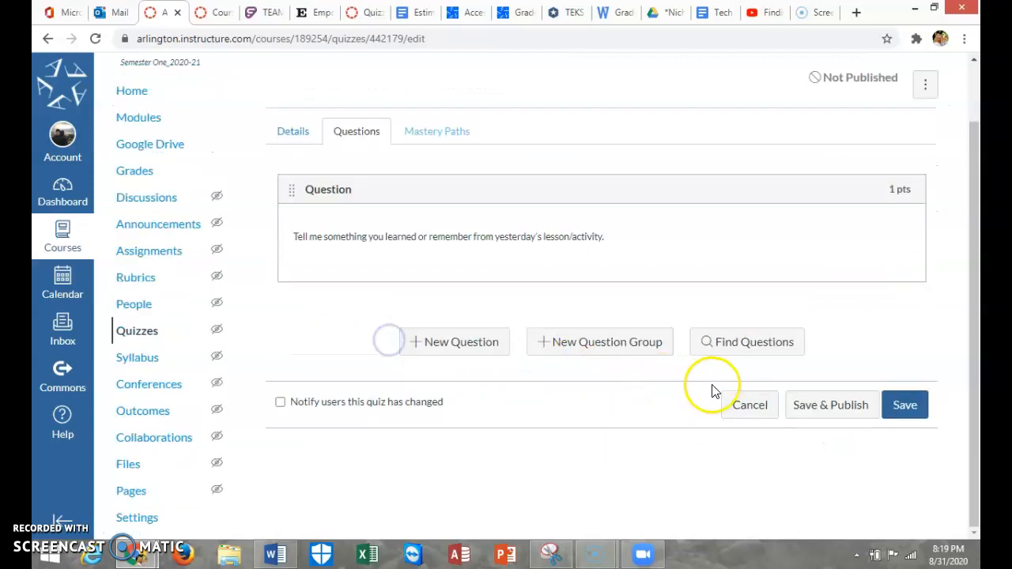
pyautogui.click(907, 406)
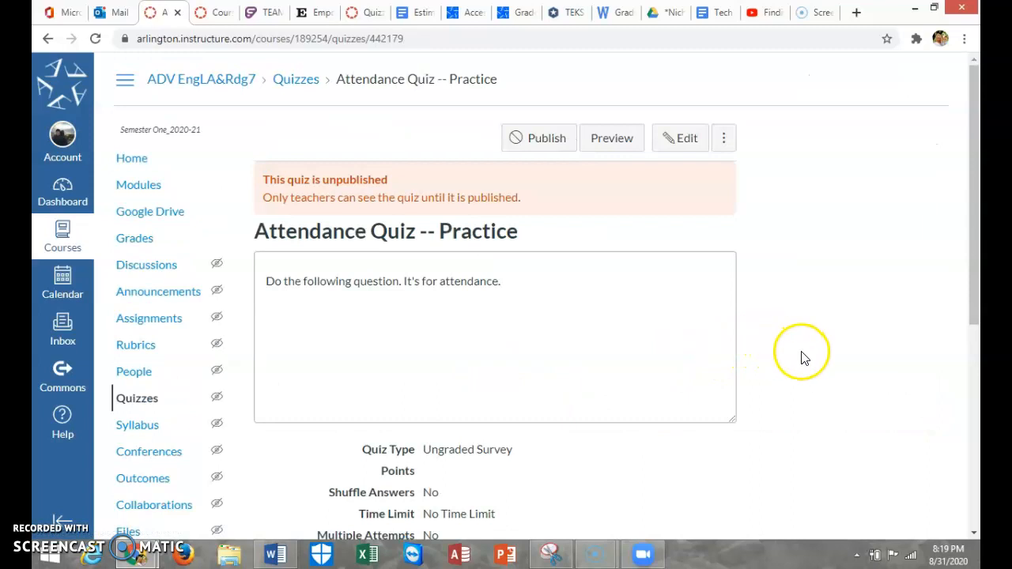
# Step: Open the Attendance Quiz -- Practice quiz from the course modules and preview its question and answer field
pyautogui.scroll(-5, 802, 354)
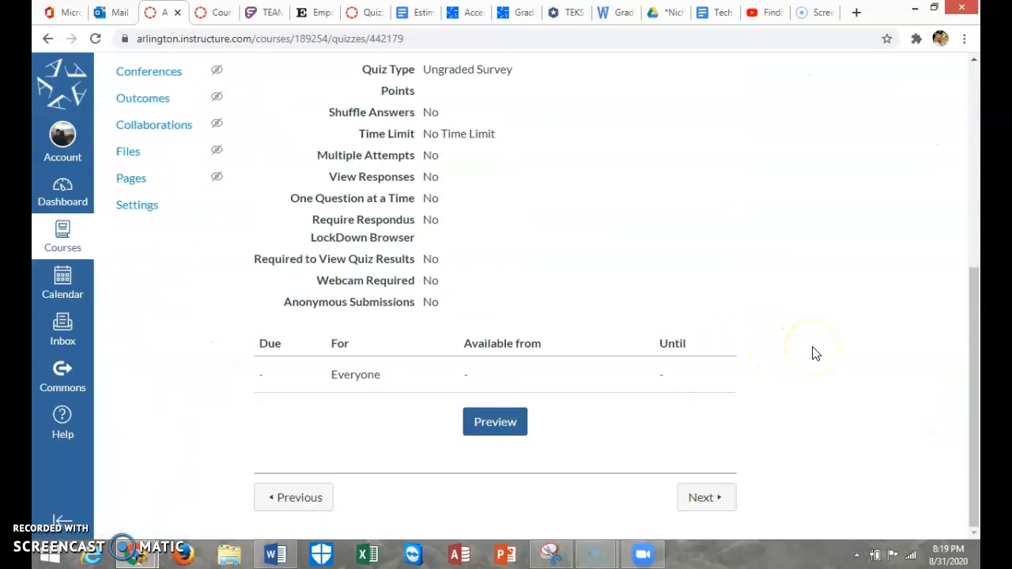
pyautogui.scroll(5, 669, 407)
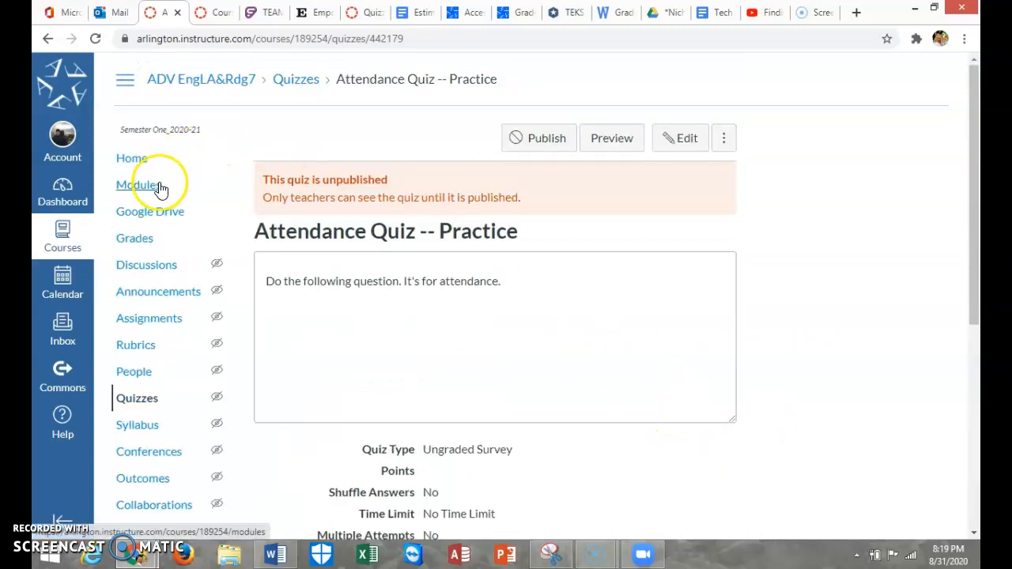
pyautogui.click(157, 187)
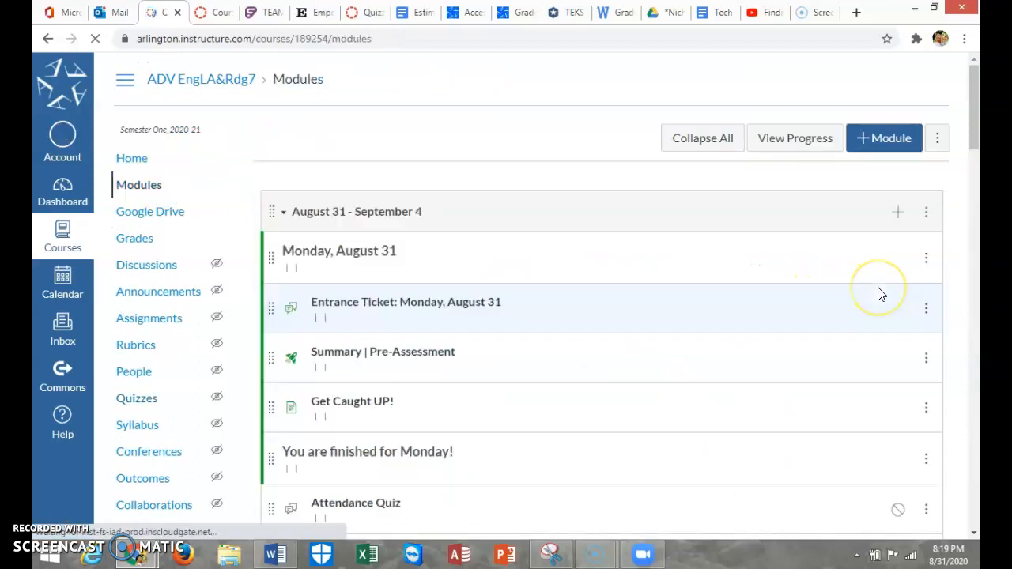
pyautogui.scroll(-6, 880, 294)
pyautogui.click(370, 340)
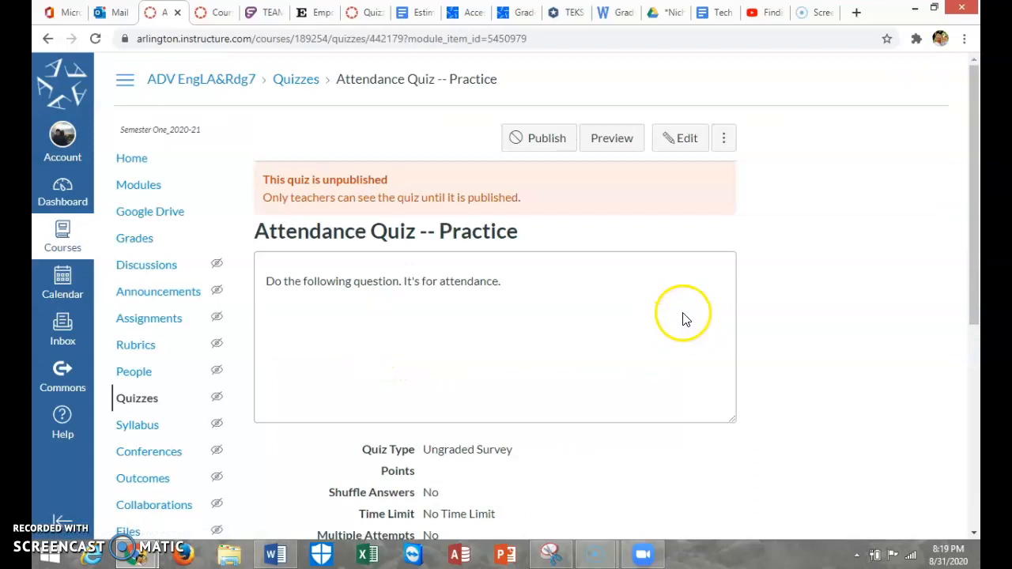
pyautogui.click(613, 142)
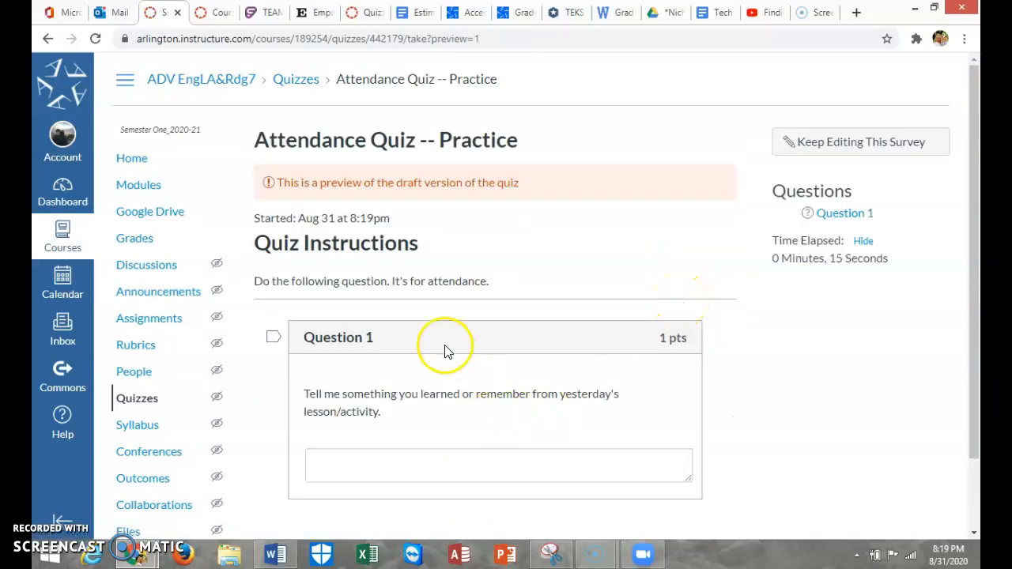
pyautogui.scroll(-1, 444, 351)
pyautogui.click(346, 372)
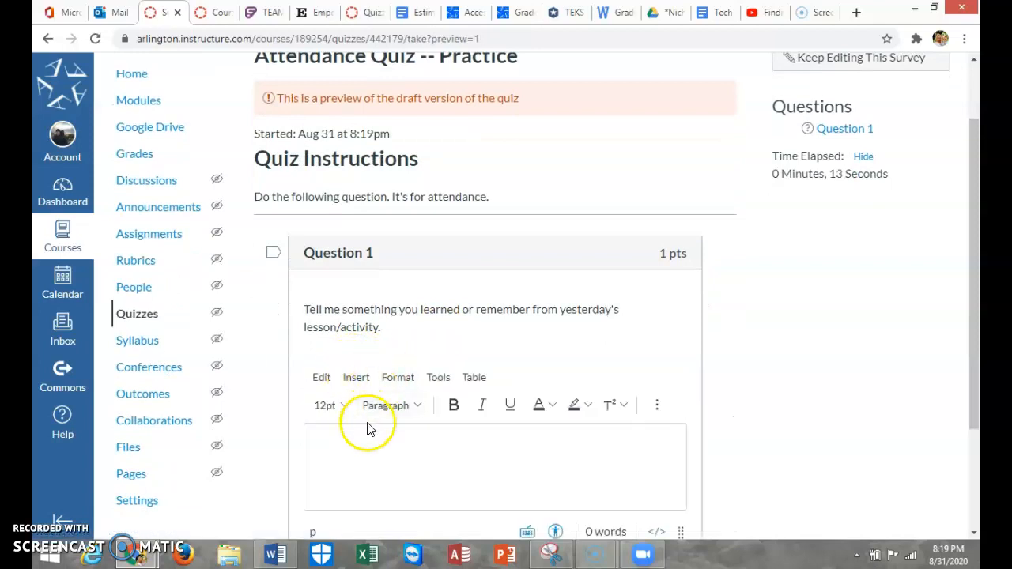
pyautogui.scroll(-1, 395, 369)
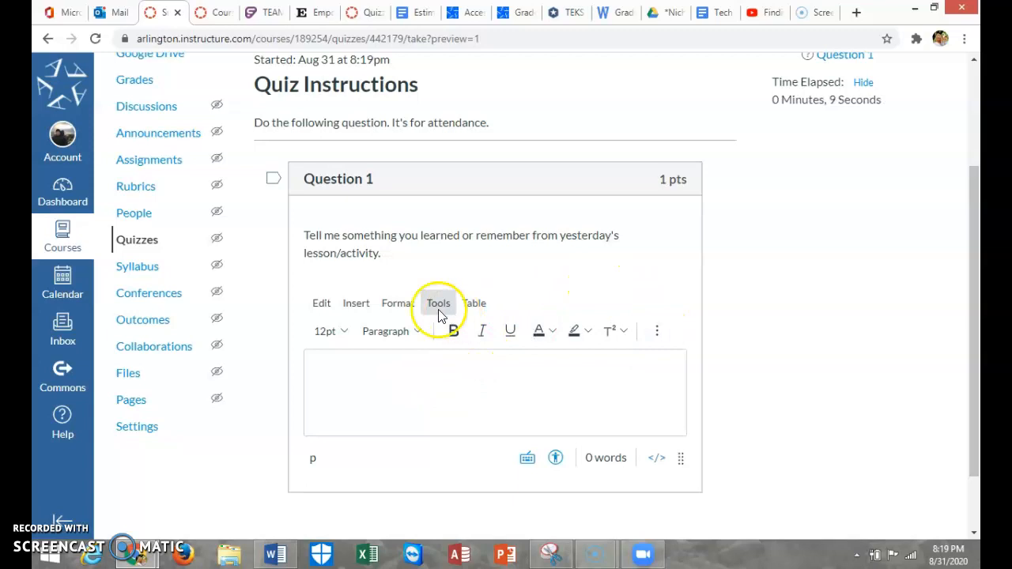
# Step: Examine the extra answer editor tools in the preview, including the options for uploading or recording media
pyautogui.click(382, 386)
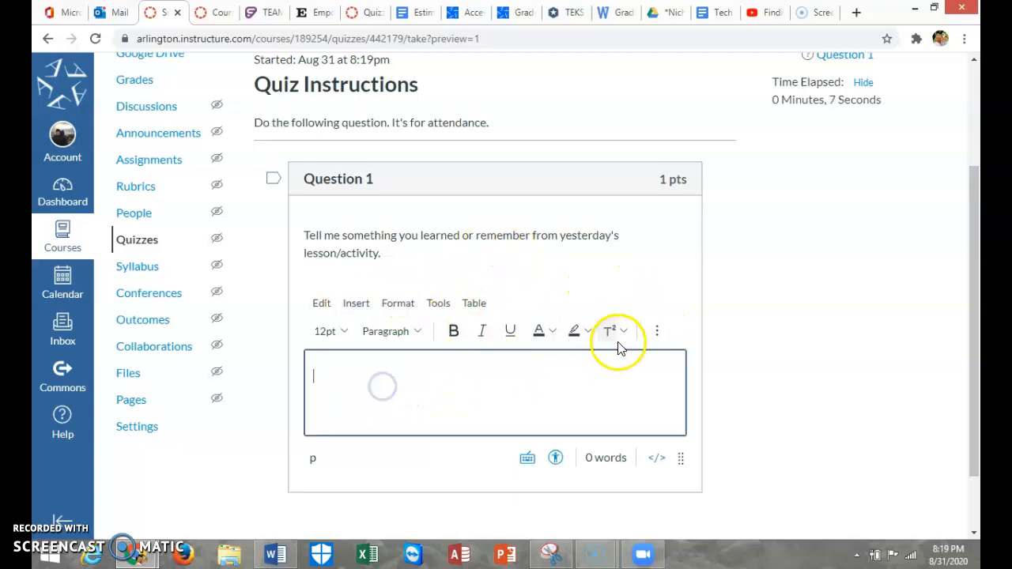
pyautogui.click(656, 331)
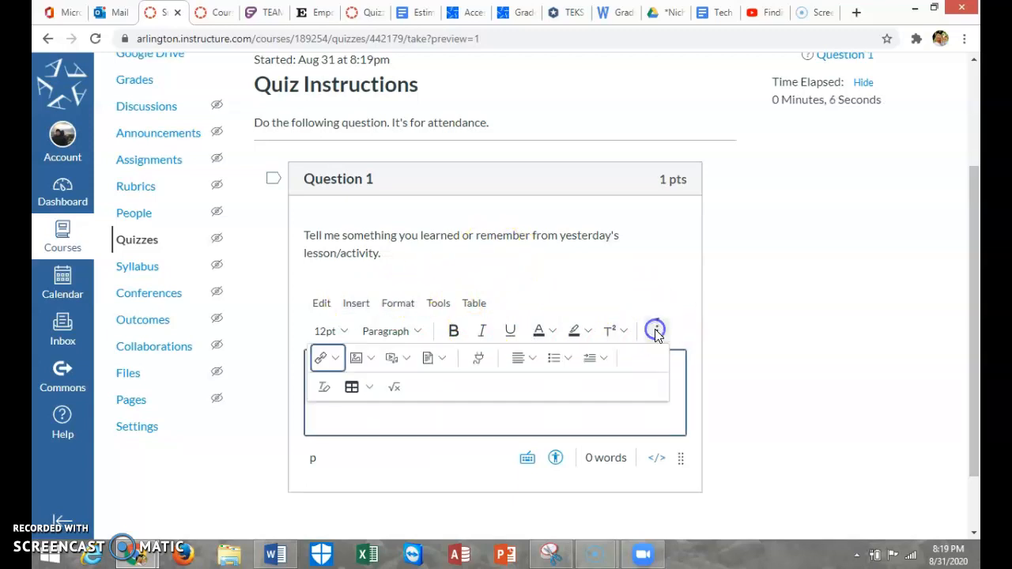
pyautogui.click(393, 360)
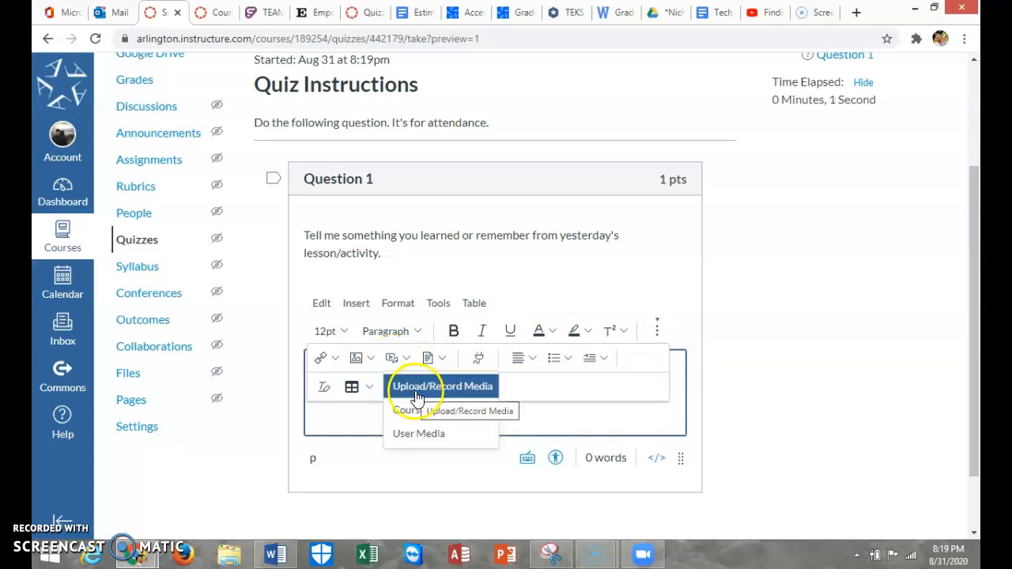
pyautogui.click(643, 418)
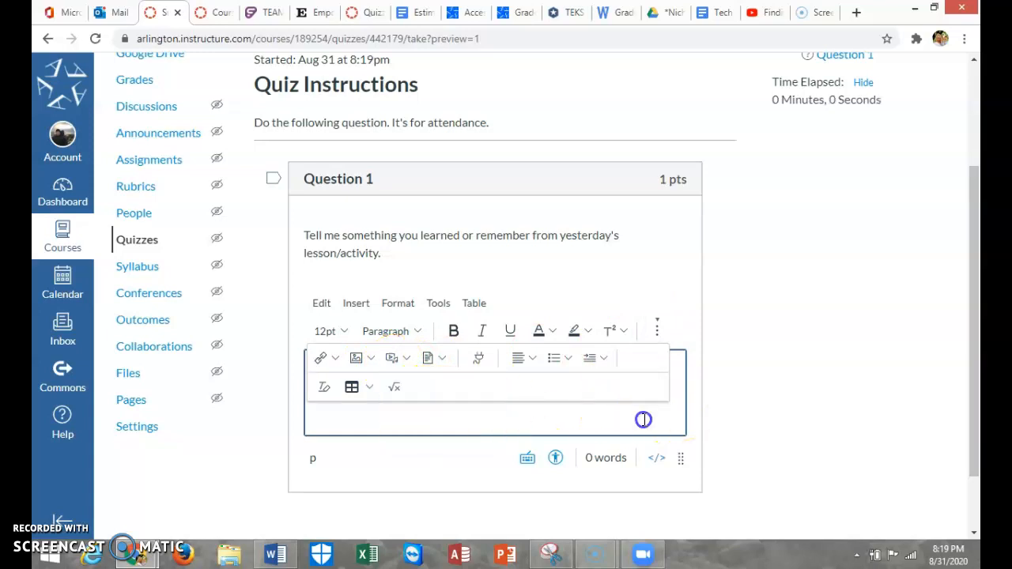
pyautogui.click(677, 285)
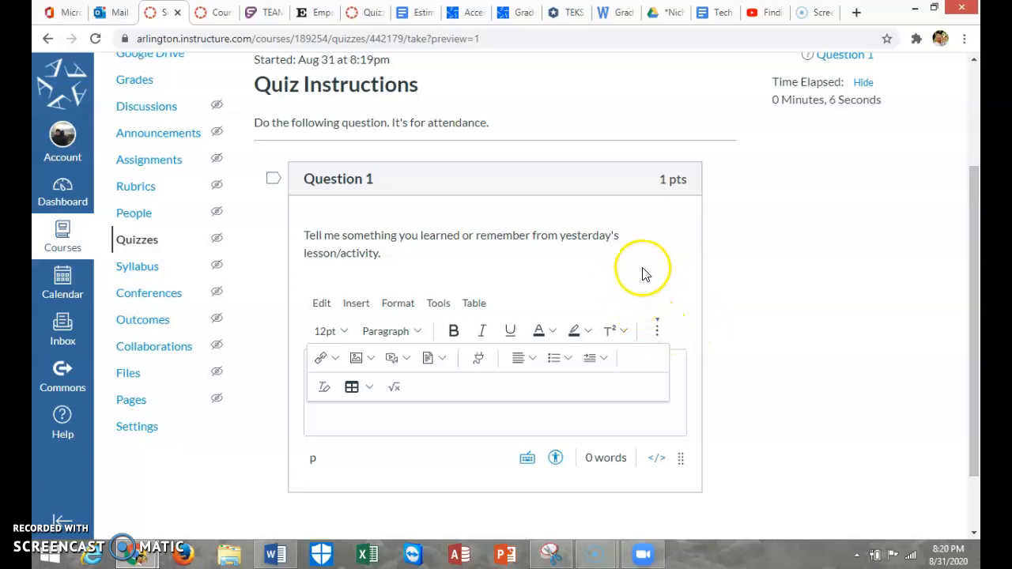
pyautogui.scroll(-1, 761, 357)
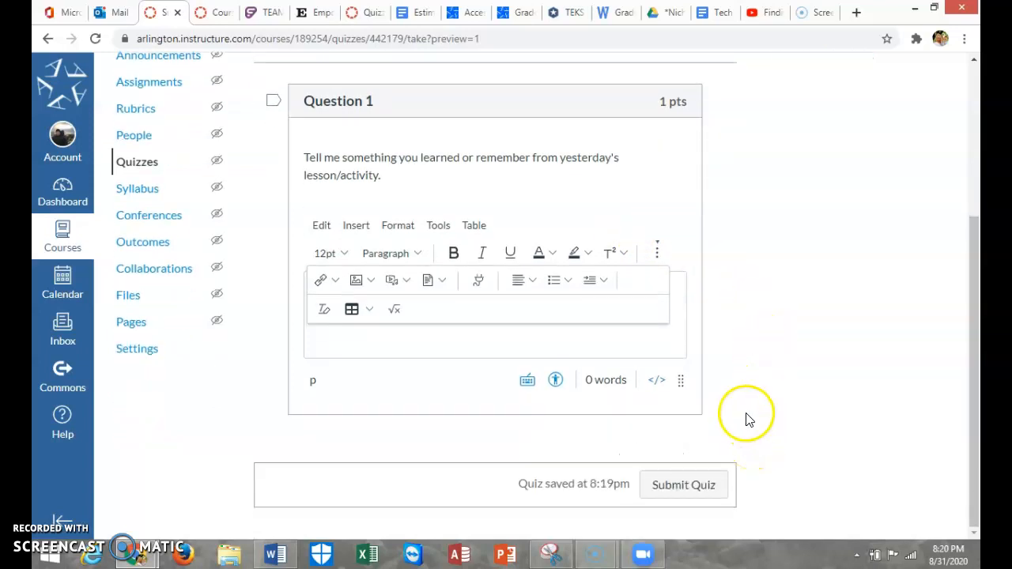
pyautogui.click(428, 345)
pyautogui.click(469, 331)
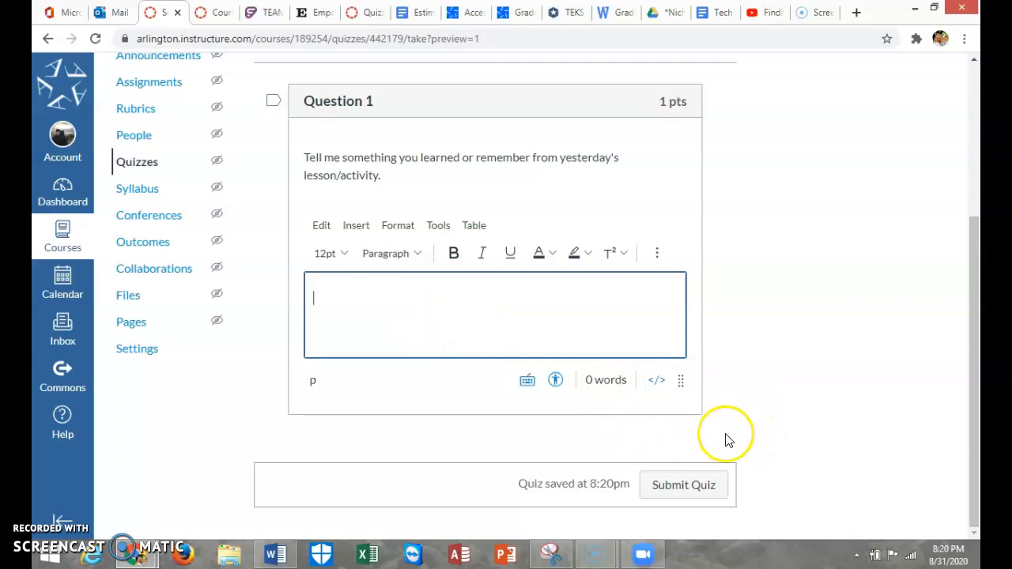
# Step: Return to the course modules and show the available actions for the Attendance Quiz -- Practice item
pyautogui.scroll(1, 205, 336)
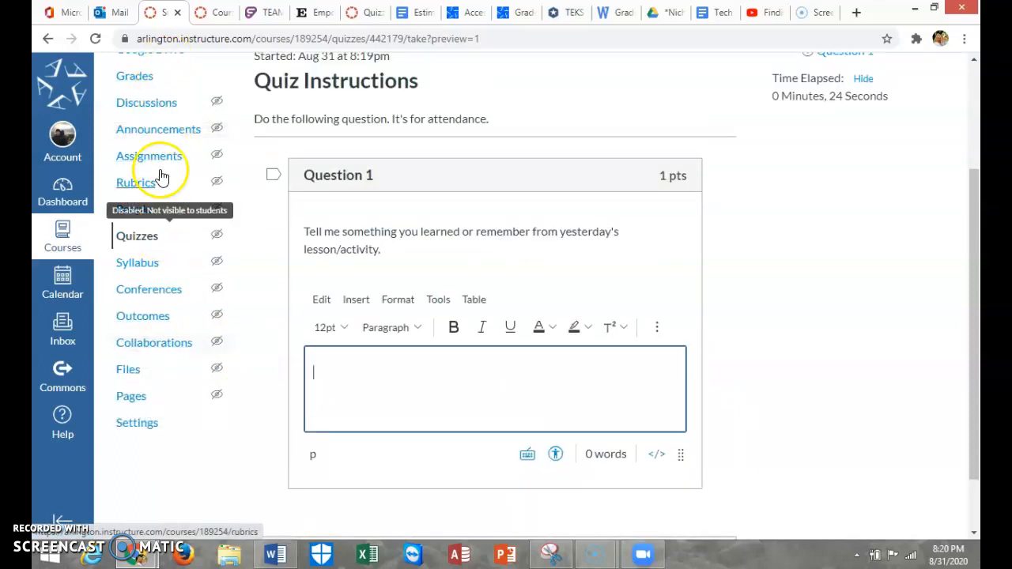
pyautogui.scroll(2, 284, 123)
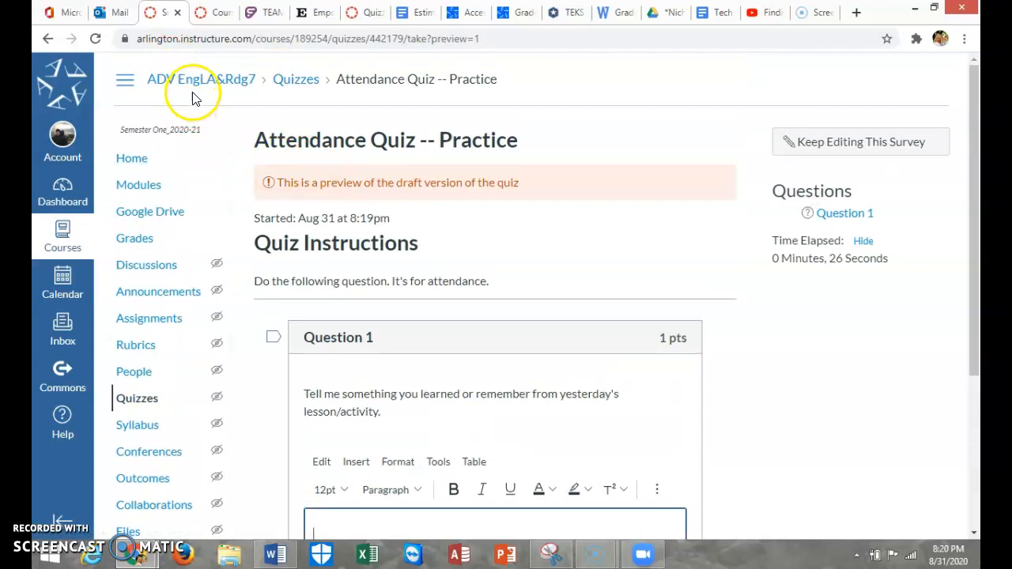
pyautogui.click(210, 82)
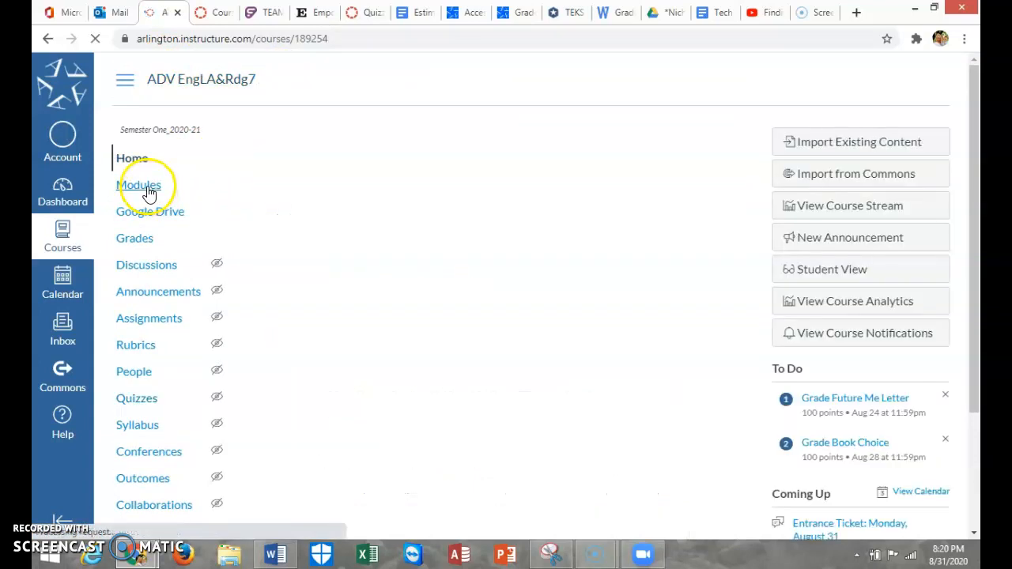
pyautogui.click(147, 190)
pyautogui.scroll(-10, 714, 309)
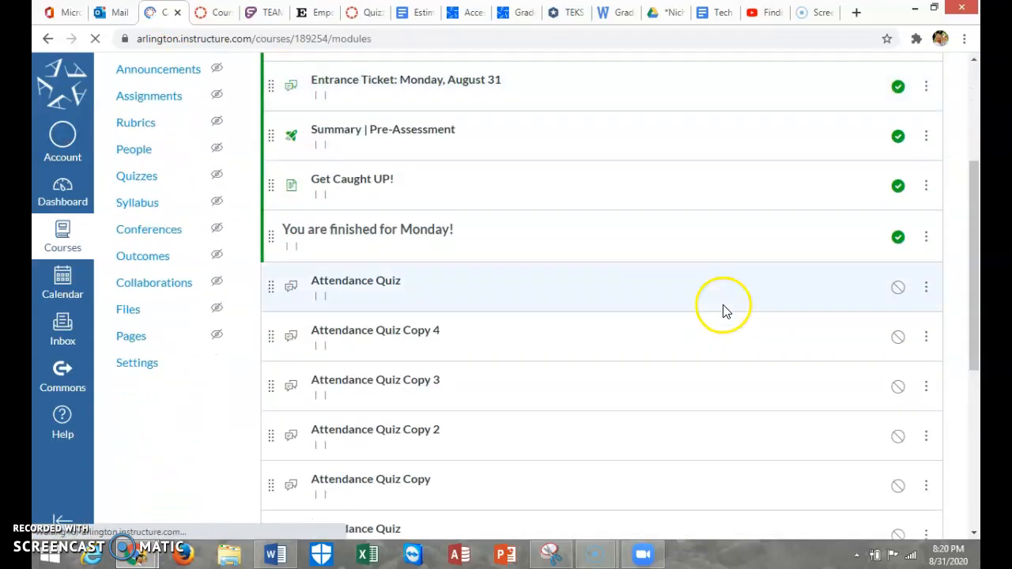
pyautogui.click(924, 280)
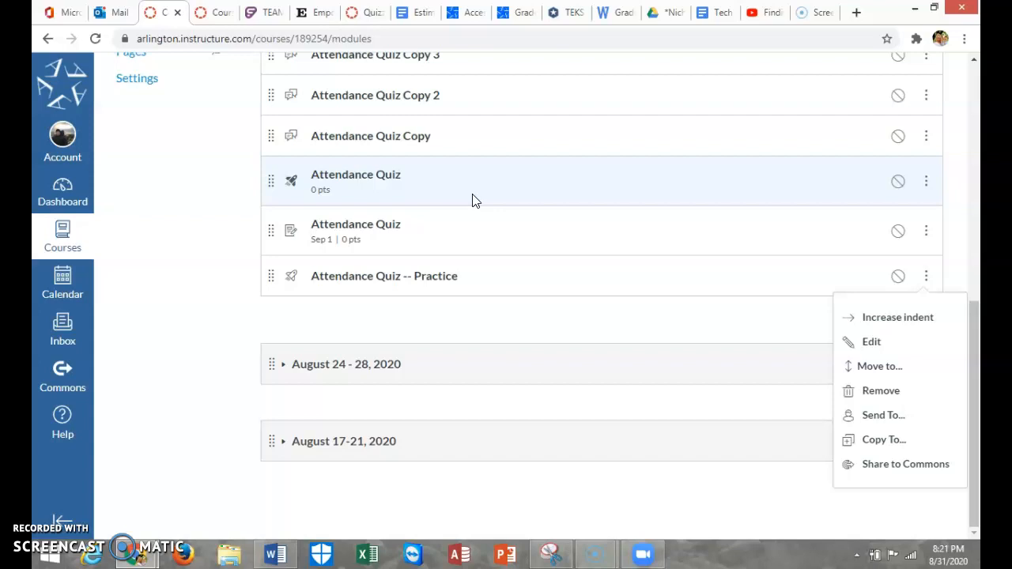
pyautogui.scroll(2, 266, 232)
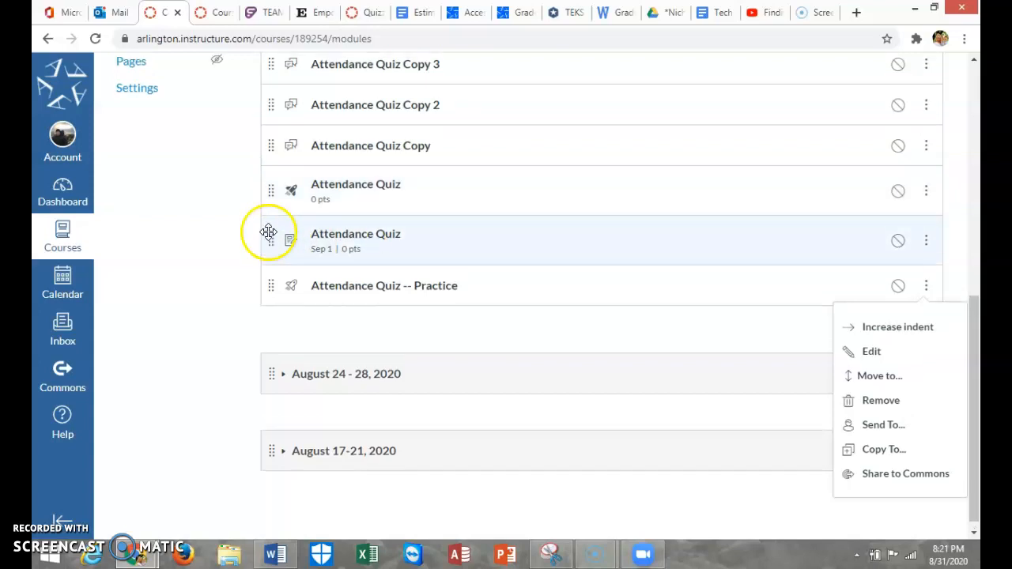